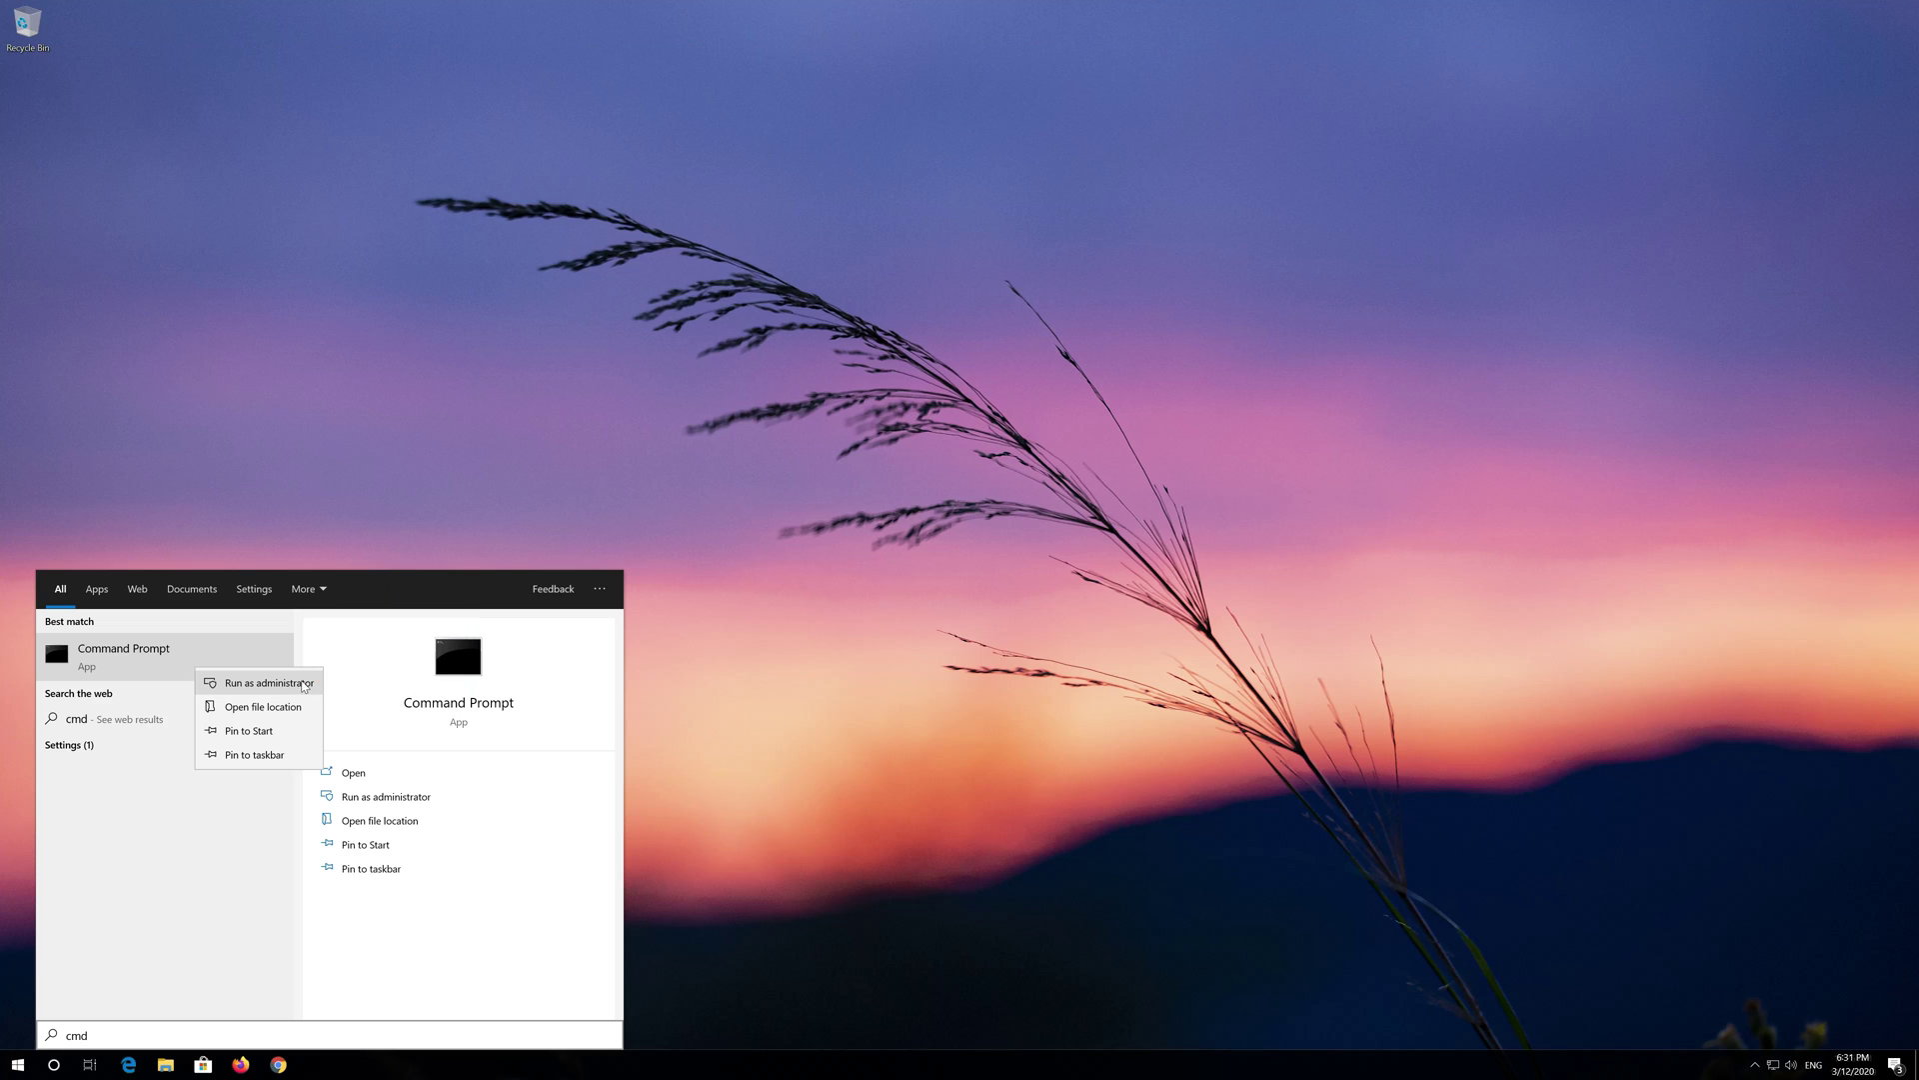
Step: Open Command Prompt with administrator rights, approve the elevation request, and move and enlarge its window near the middle of the desktop
{"action": "left_click", "coordinate": [302, 684]}
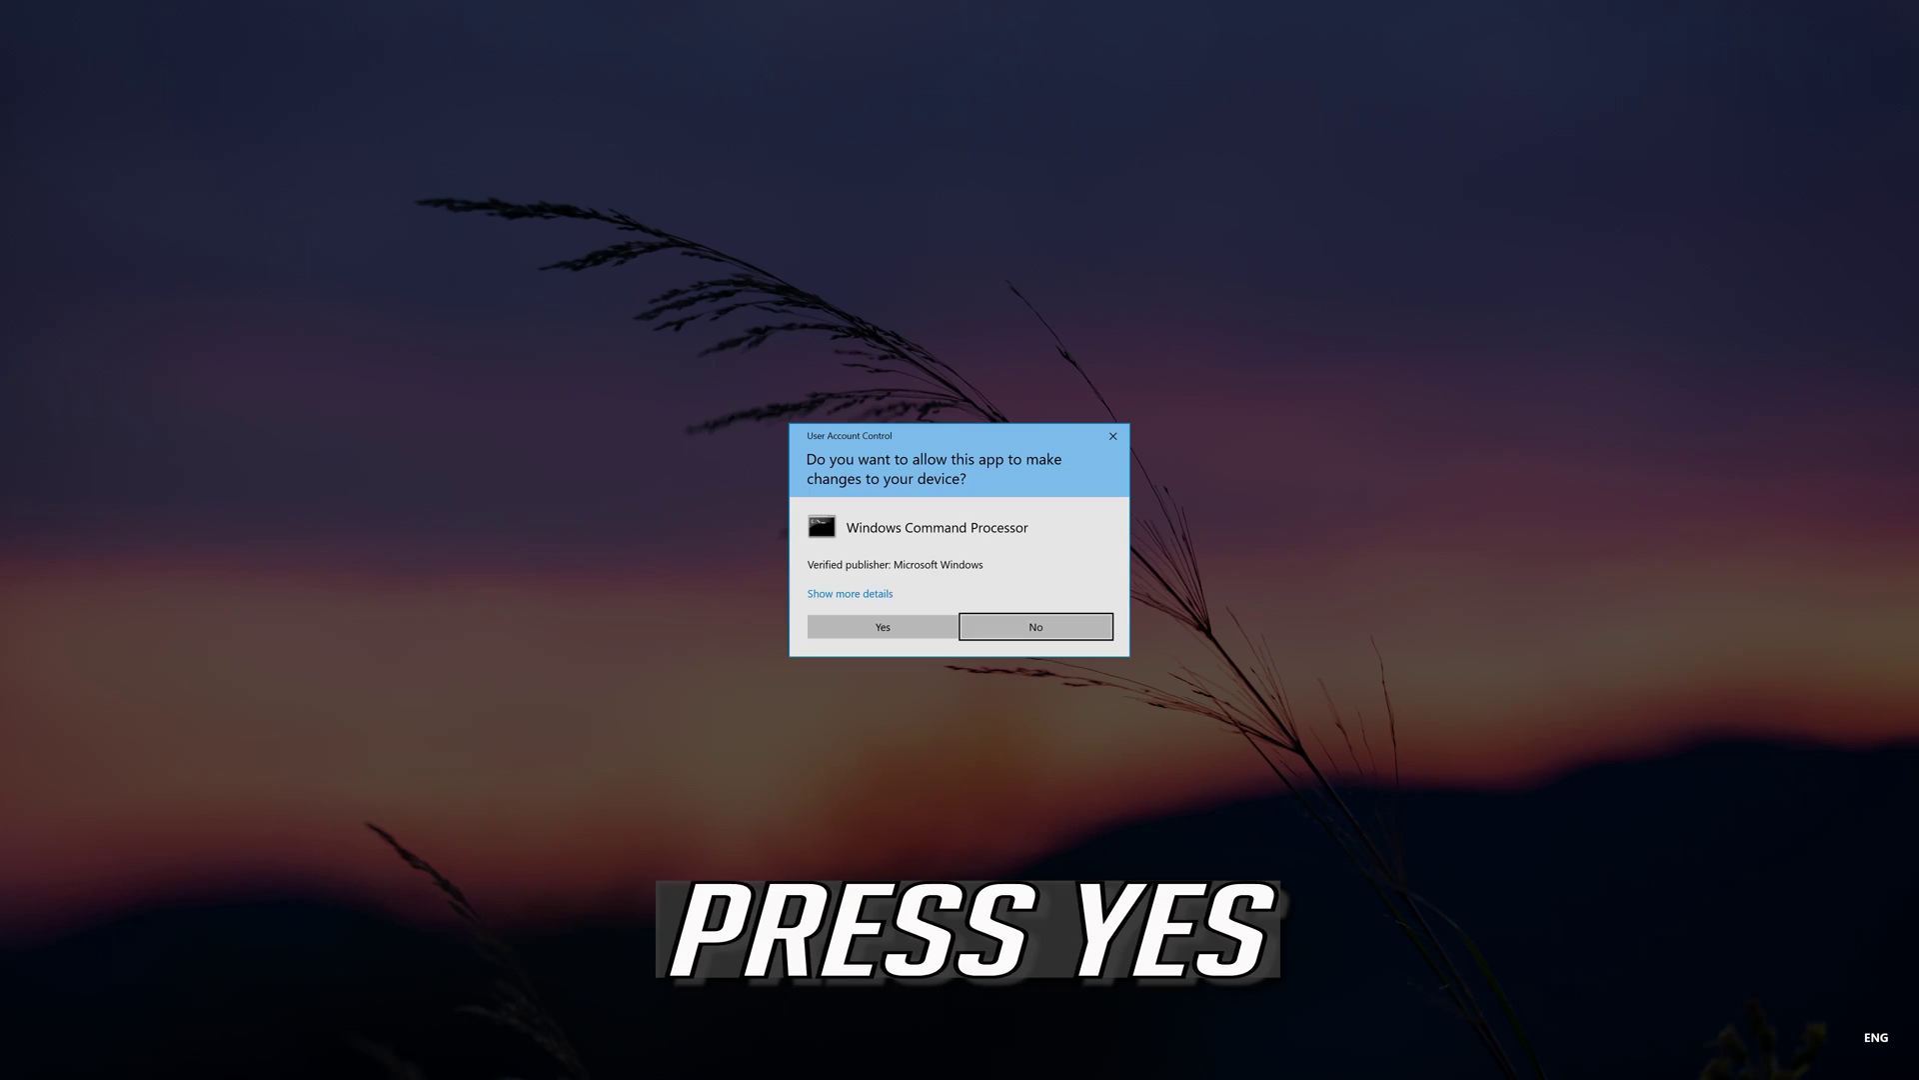
{"action": "left_click", "coordinate": [882, 627]}
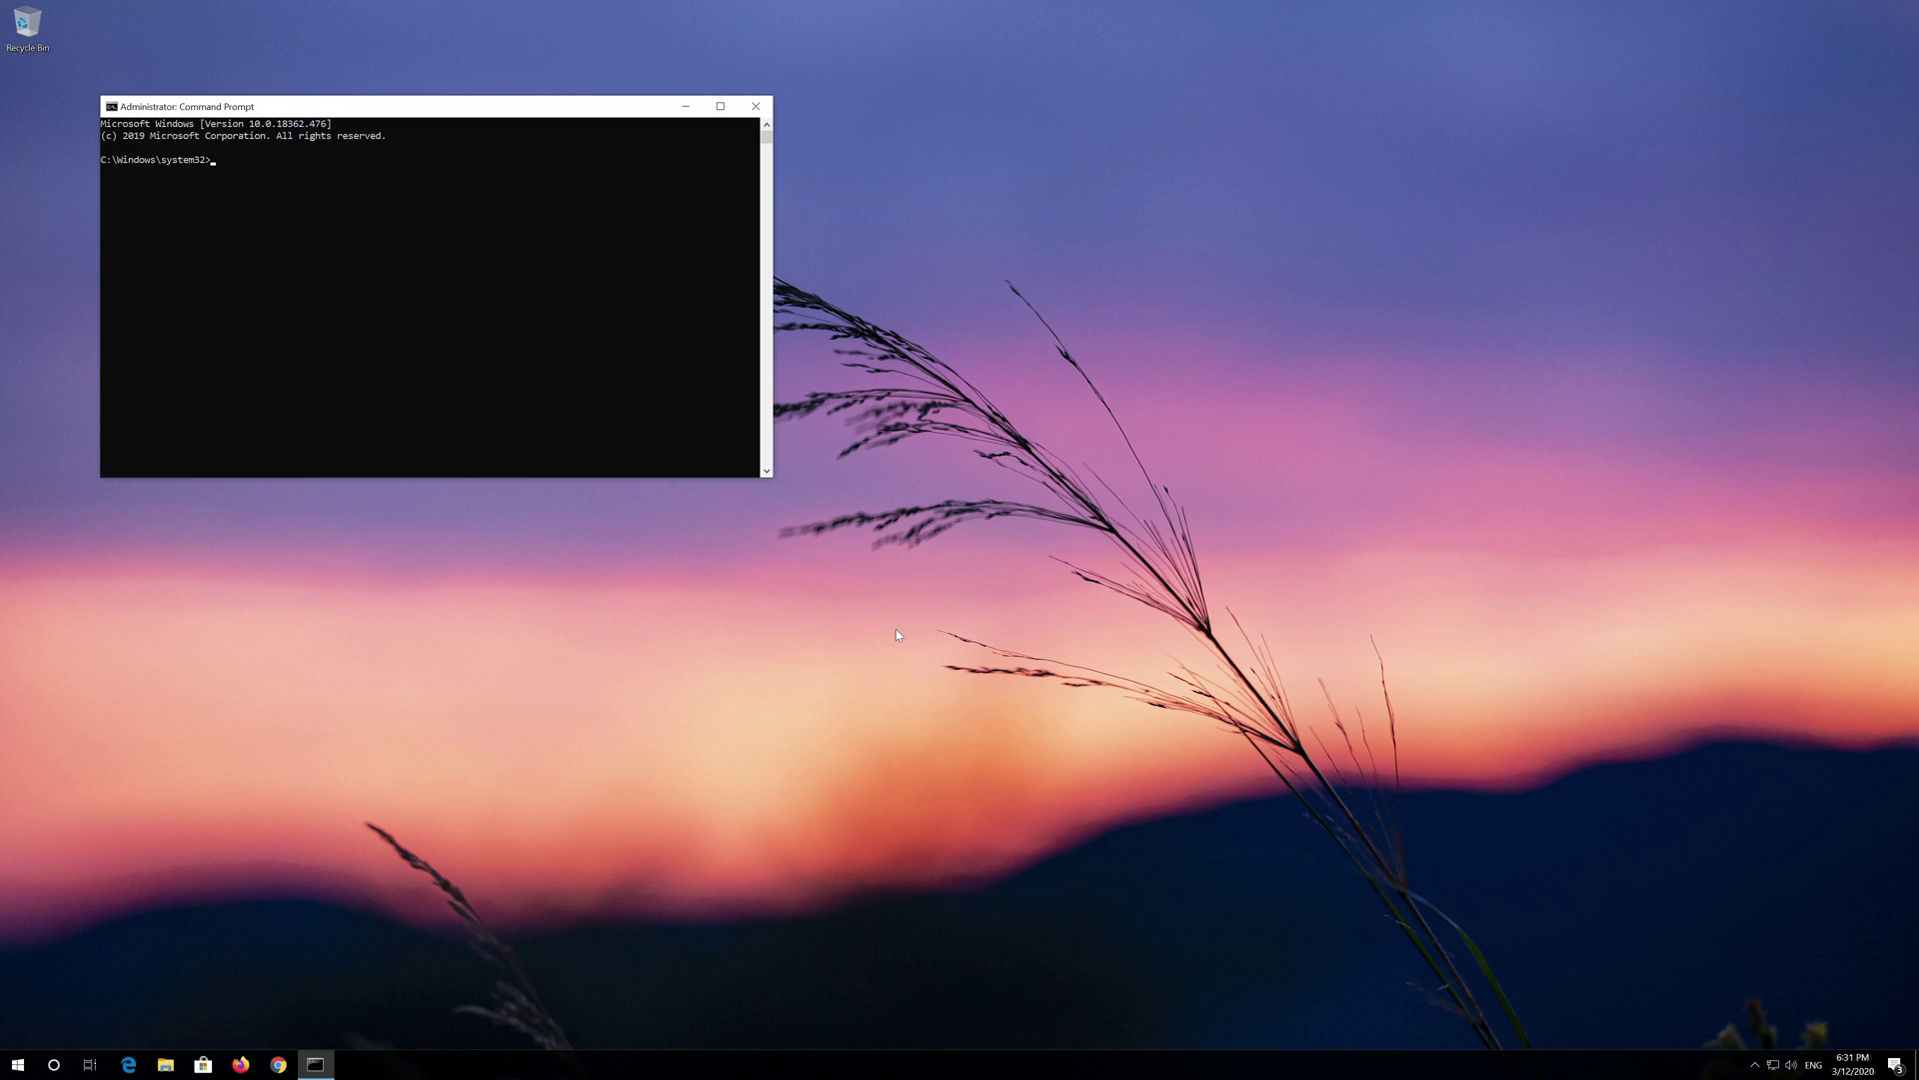
{"action": "left_click_drag", "start_coordinate": [580, 110], "coordinate": [1024, 314]}
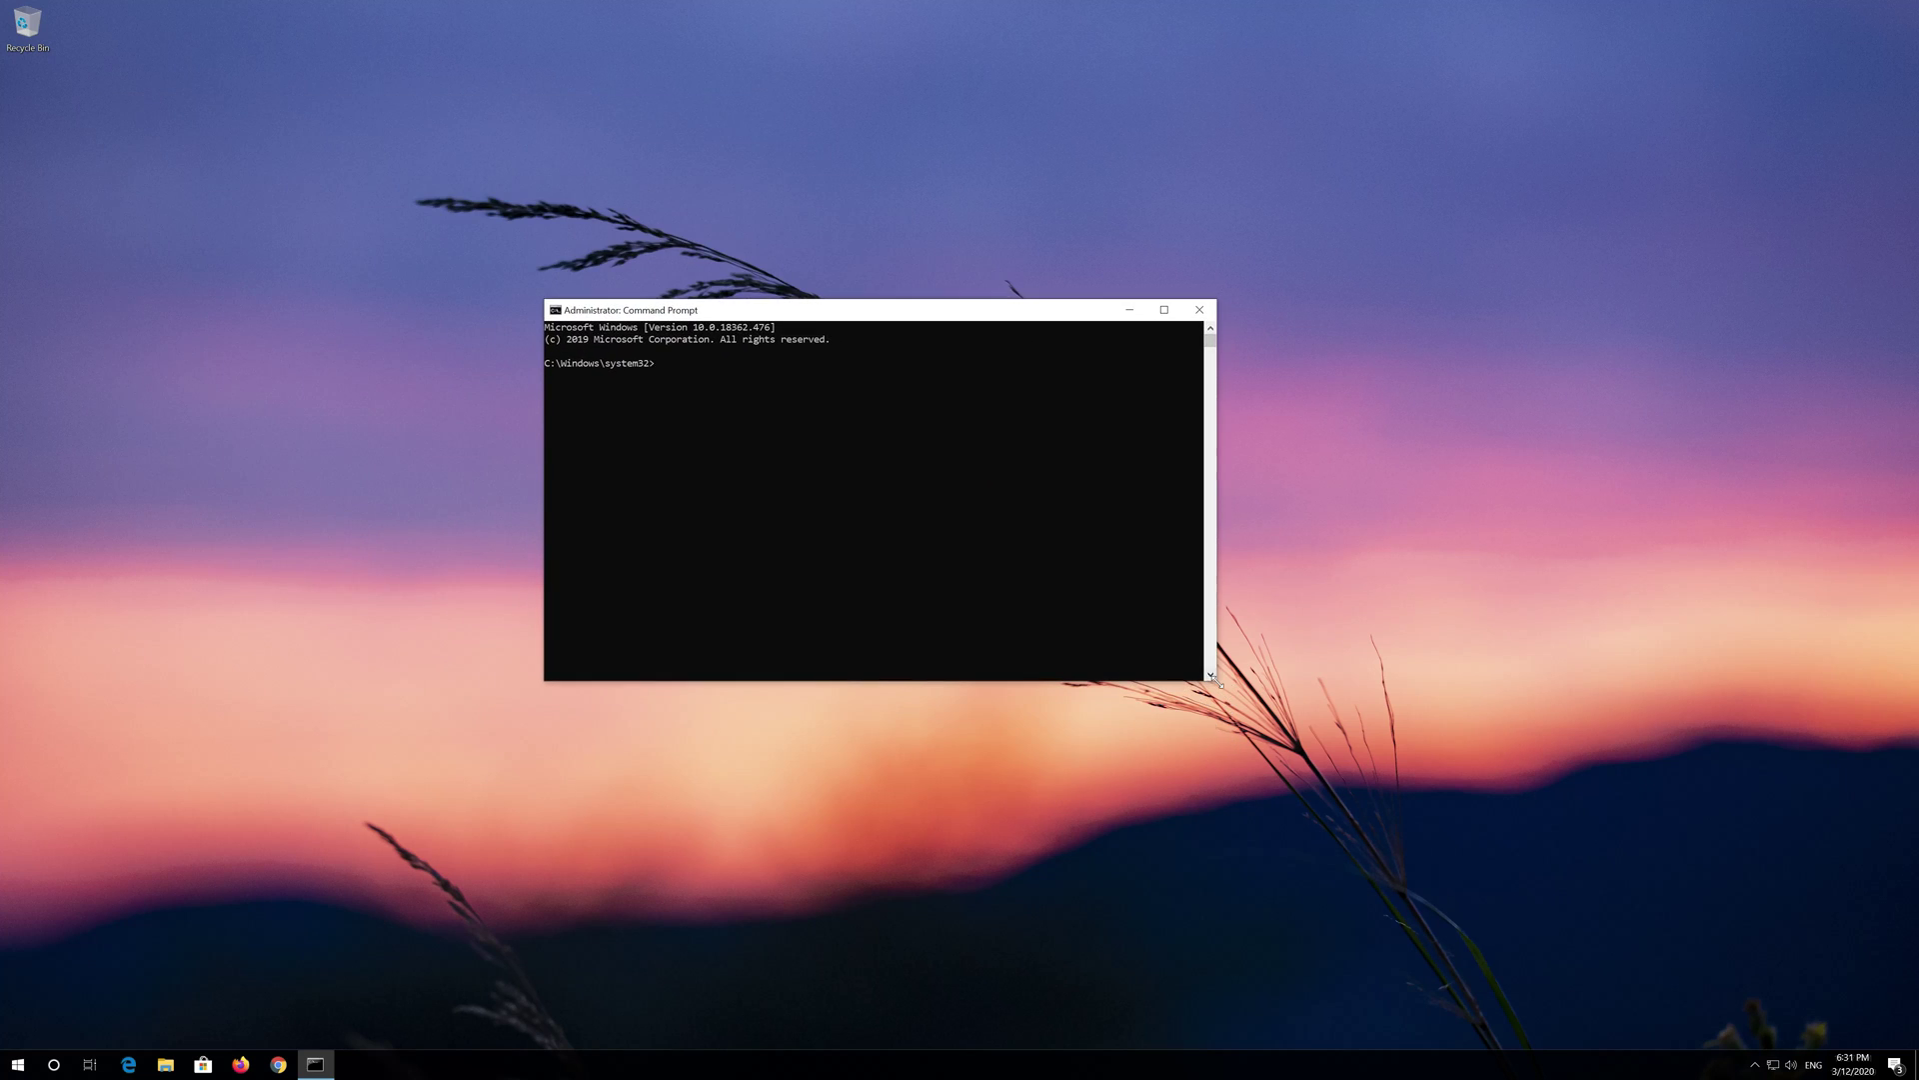
{"action": "left_click_drag", "start_coordinate": [1219, 683], "coordinate": [1331, 722]}
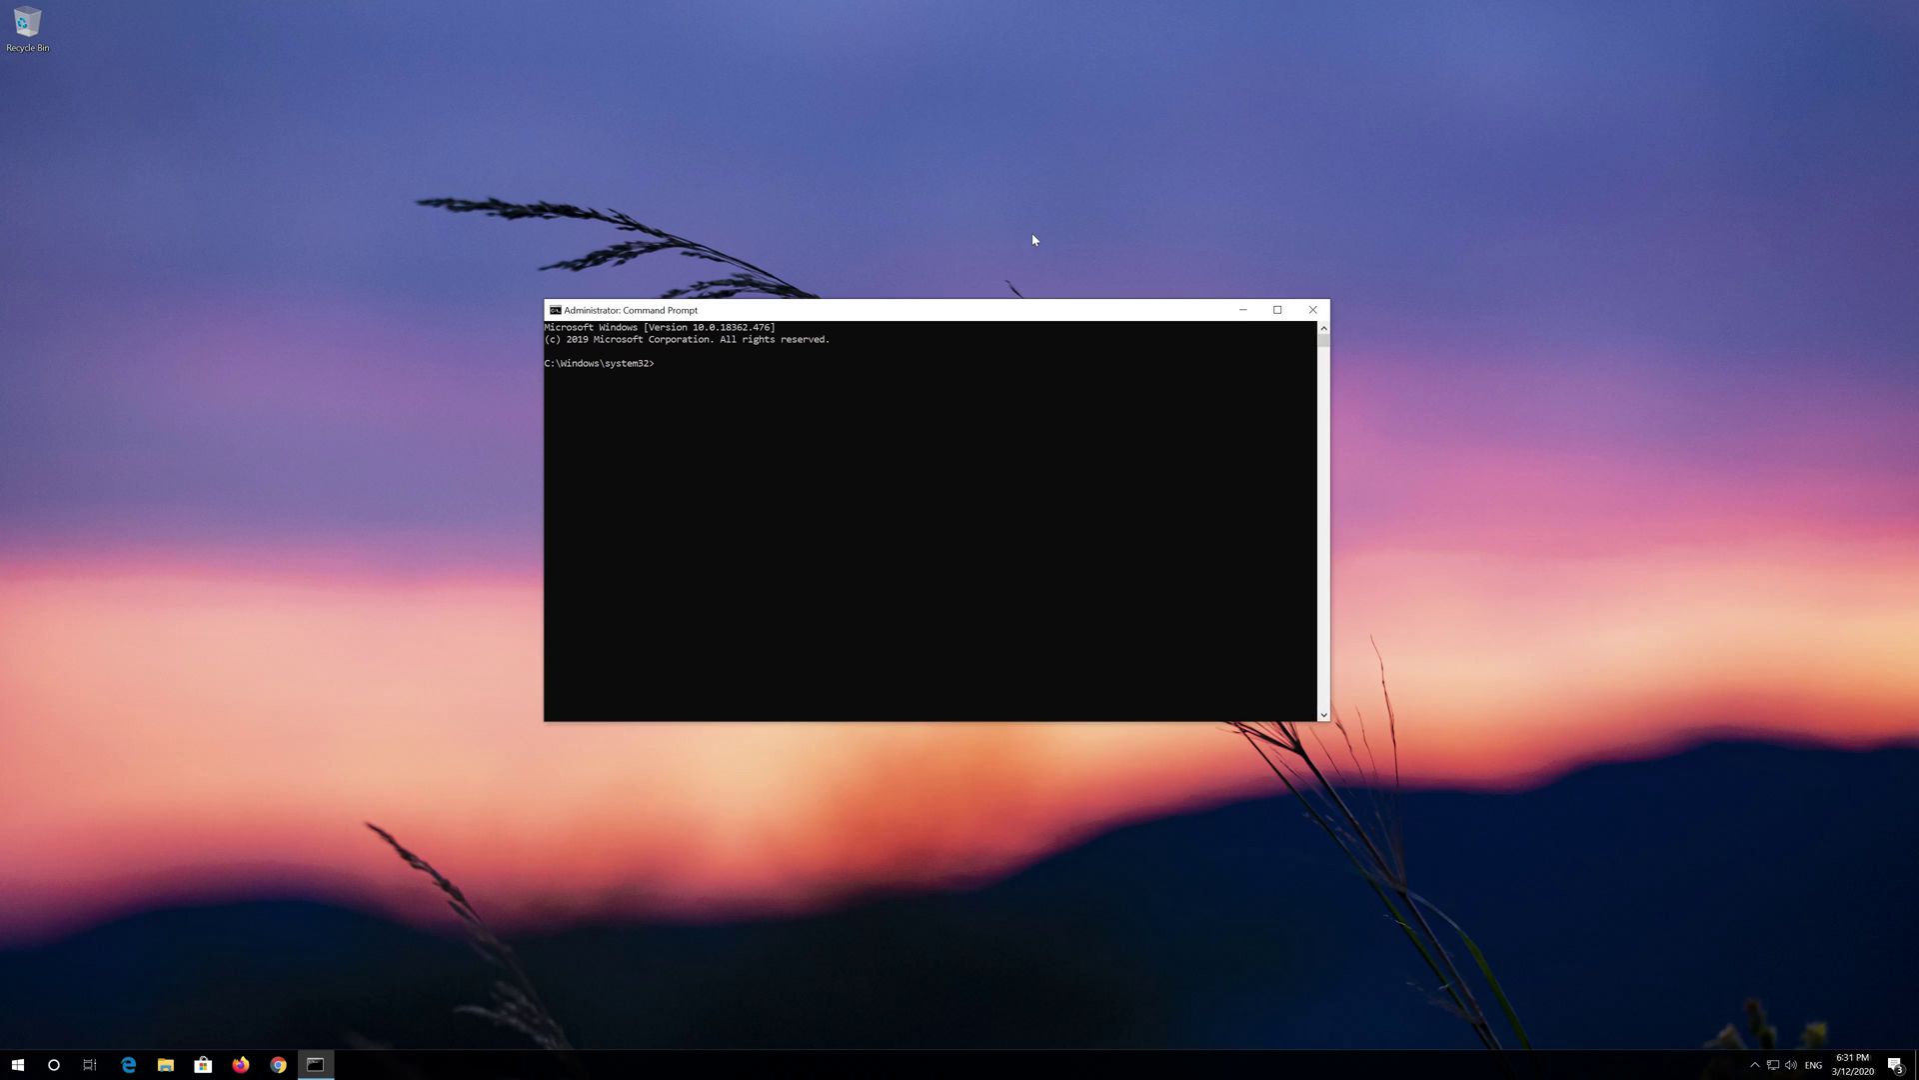
{"action": "left_click_drag", "start_coordinate": [1054, 315], "coordinate": [1073, 292]}
Step: Reset the IP stack by running "netsh int ip reset C:\resetlog.txt" and reset the Winsock catalog by running "netsh winsock reset"
{"action": "type", "text": "netsh int ip reset C"}
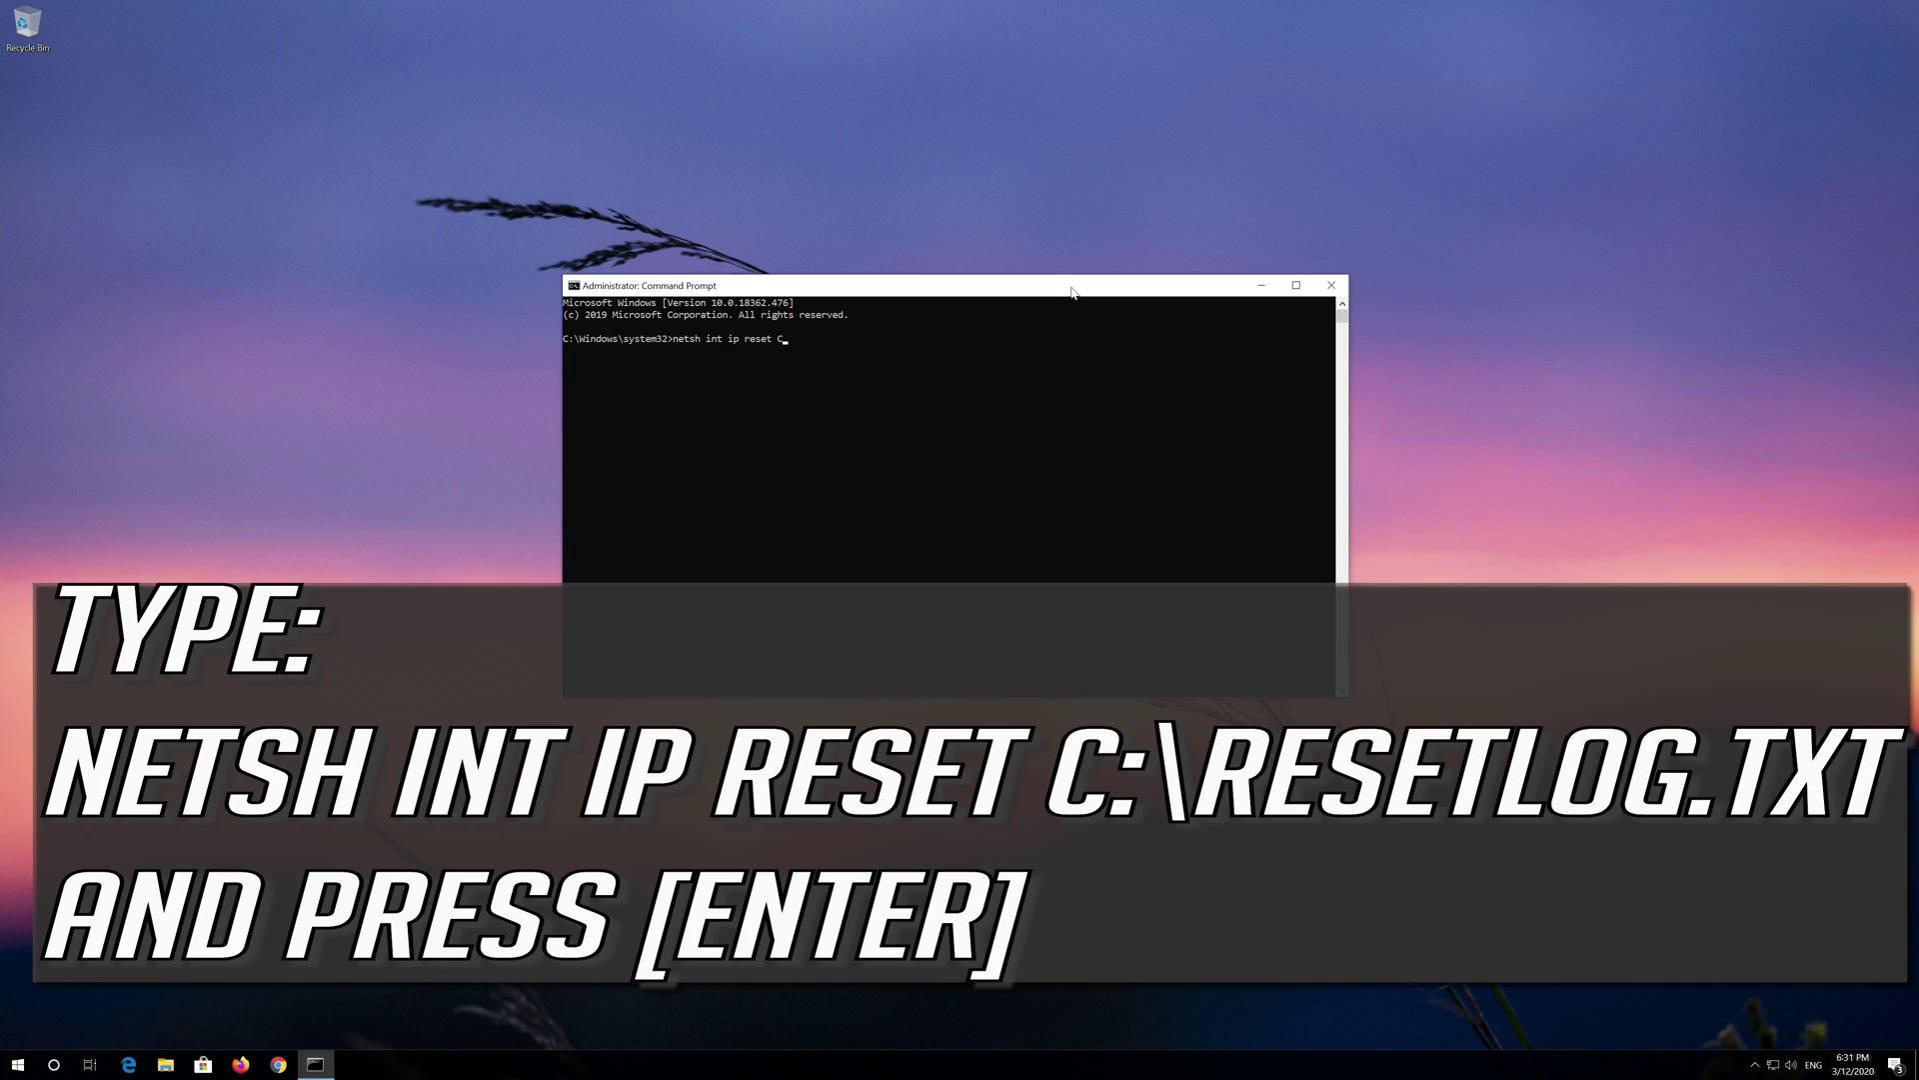
{"action": "type", "text": "esetlog.txt"}
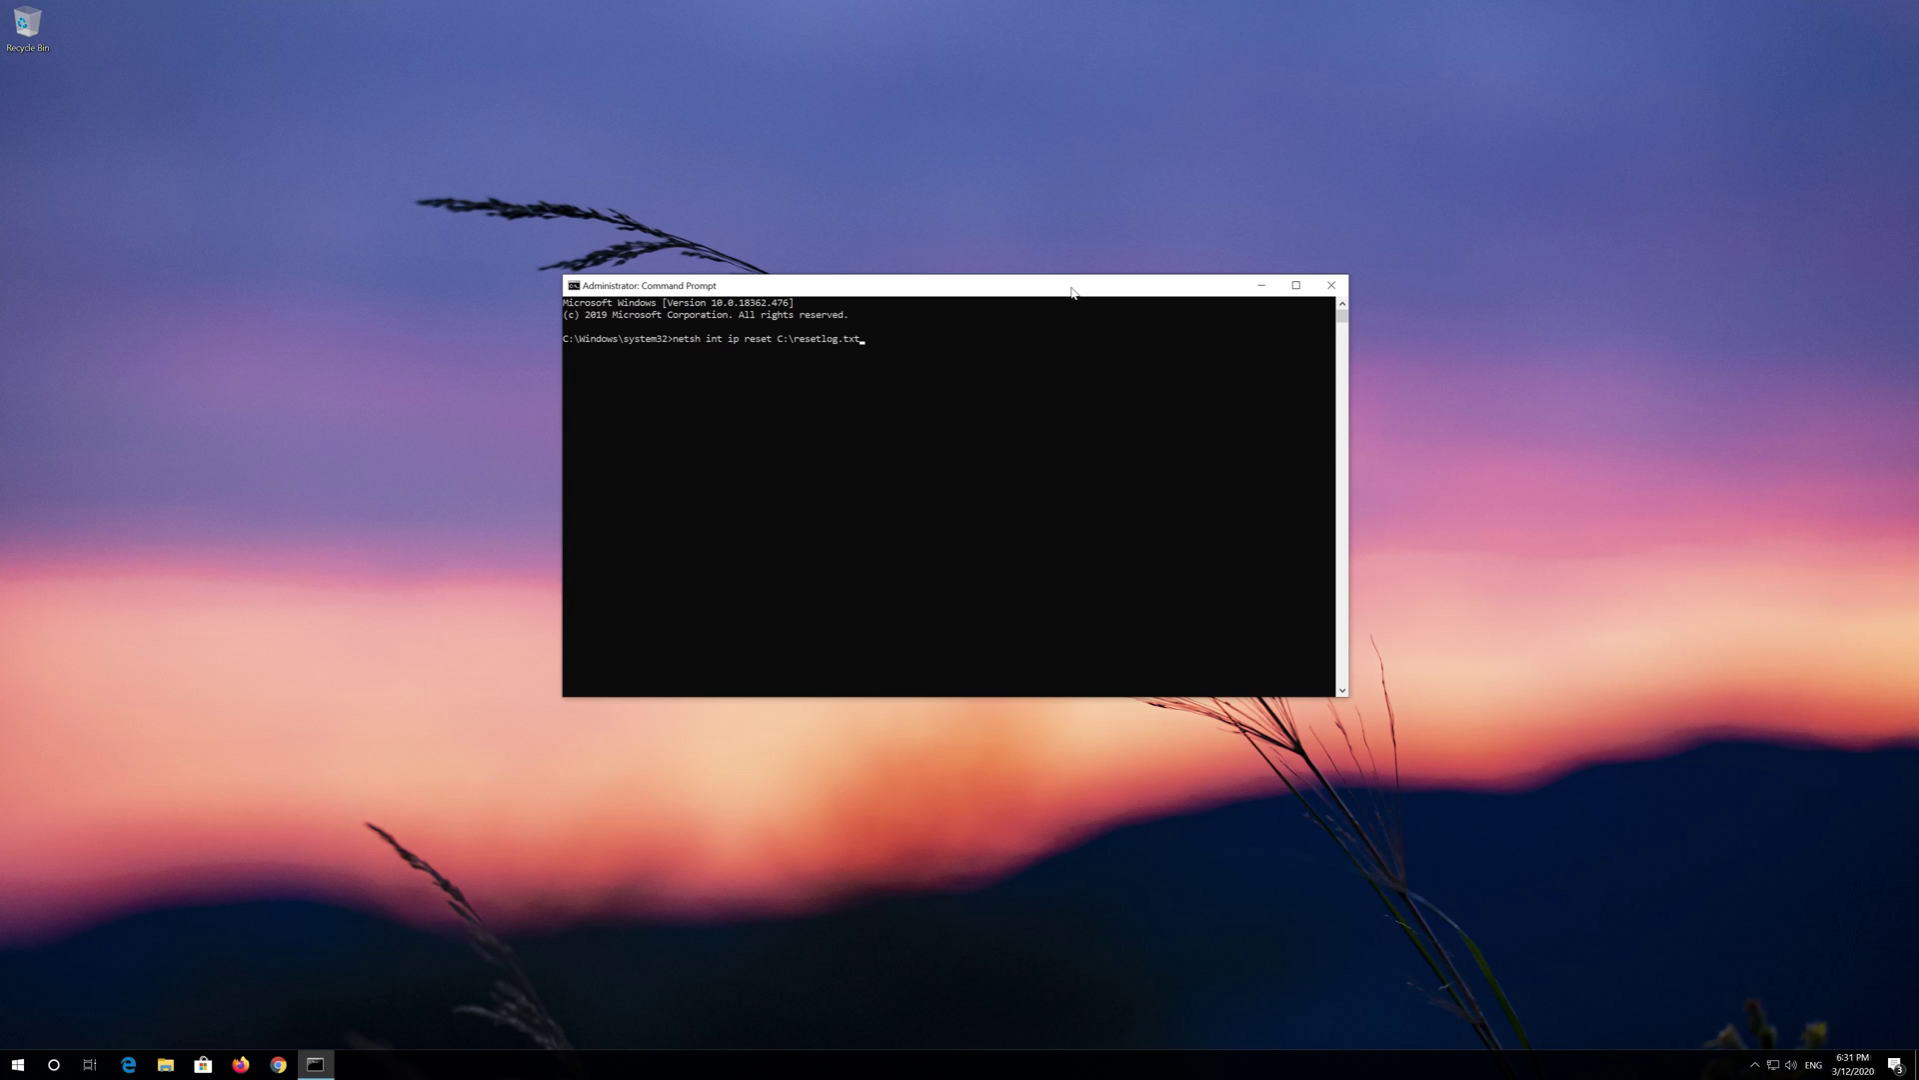
{"action": "key", "text": "Return"}
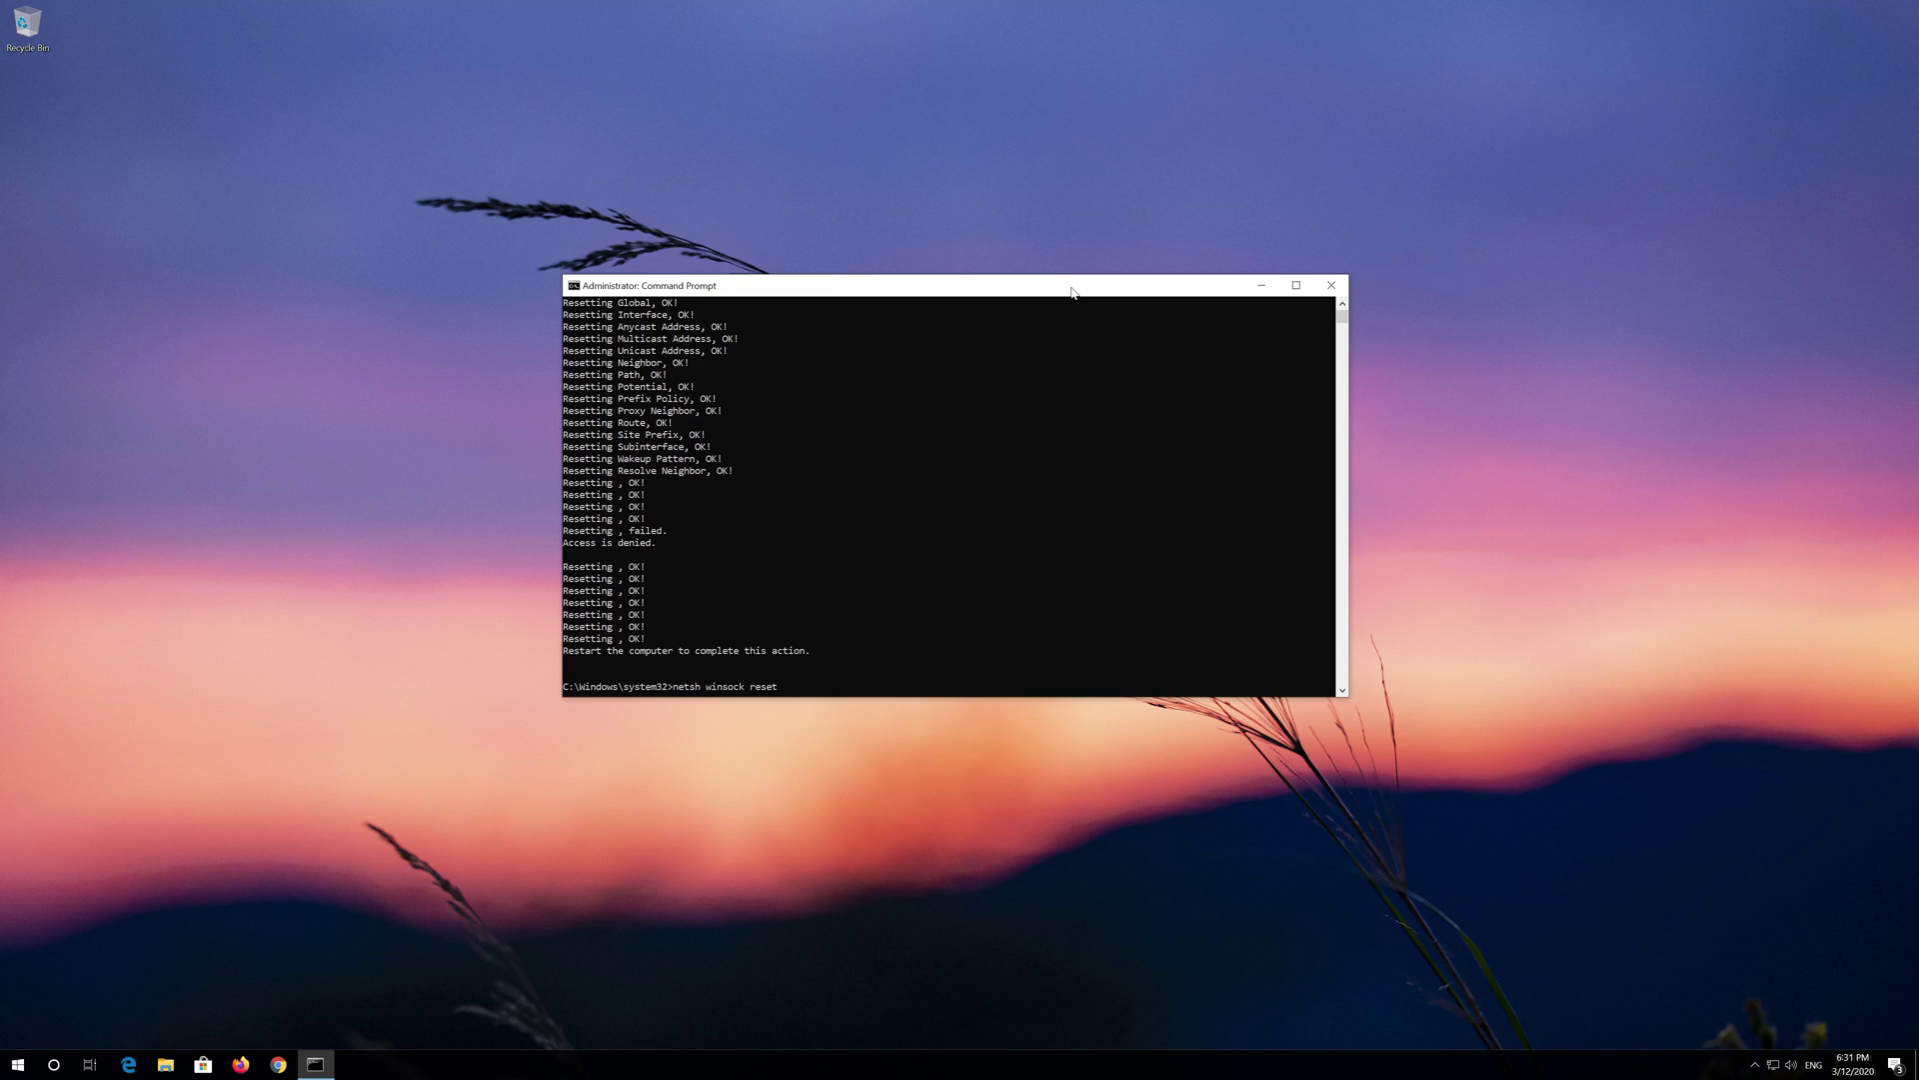
{"action": "type", "text": "reset"}
{"action": "key", "text": "Return"}
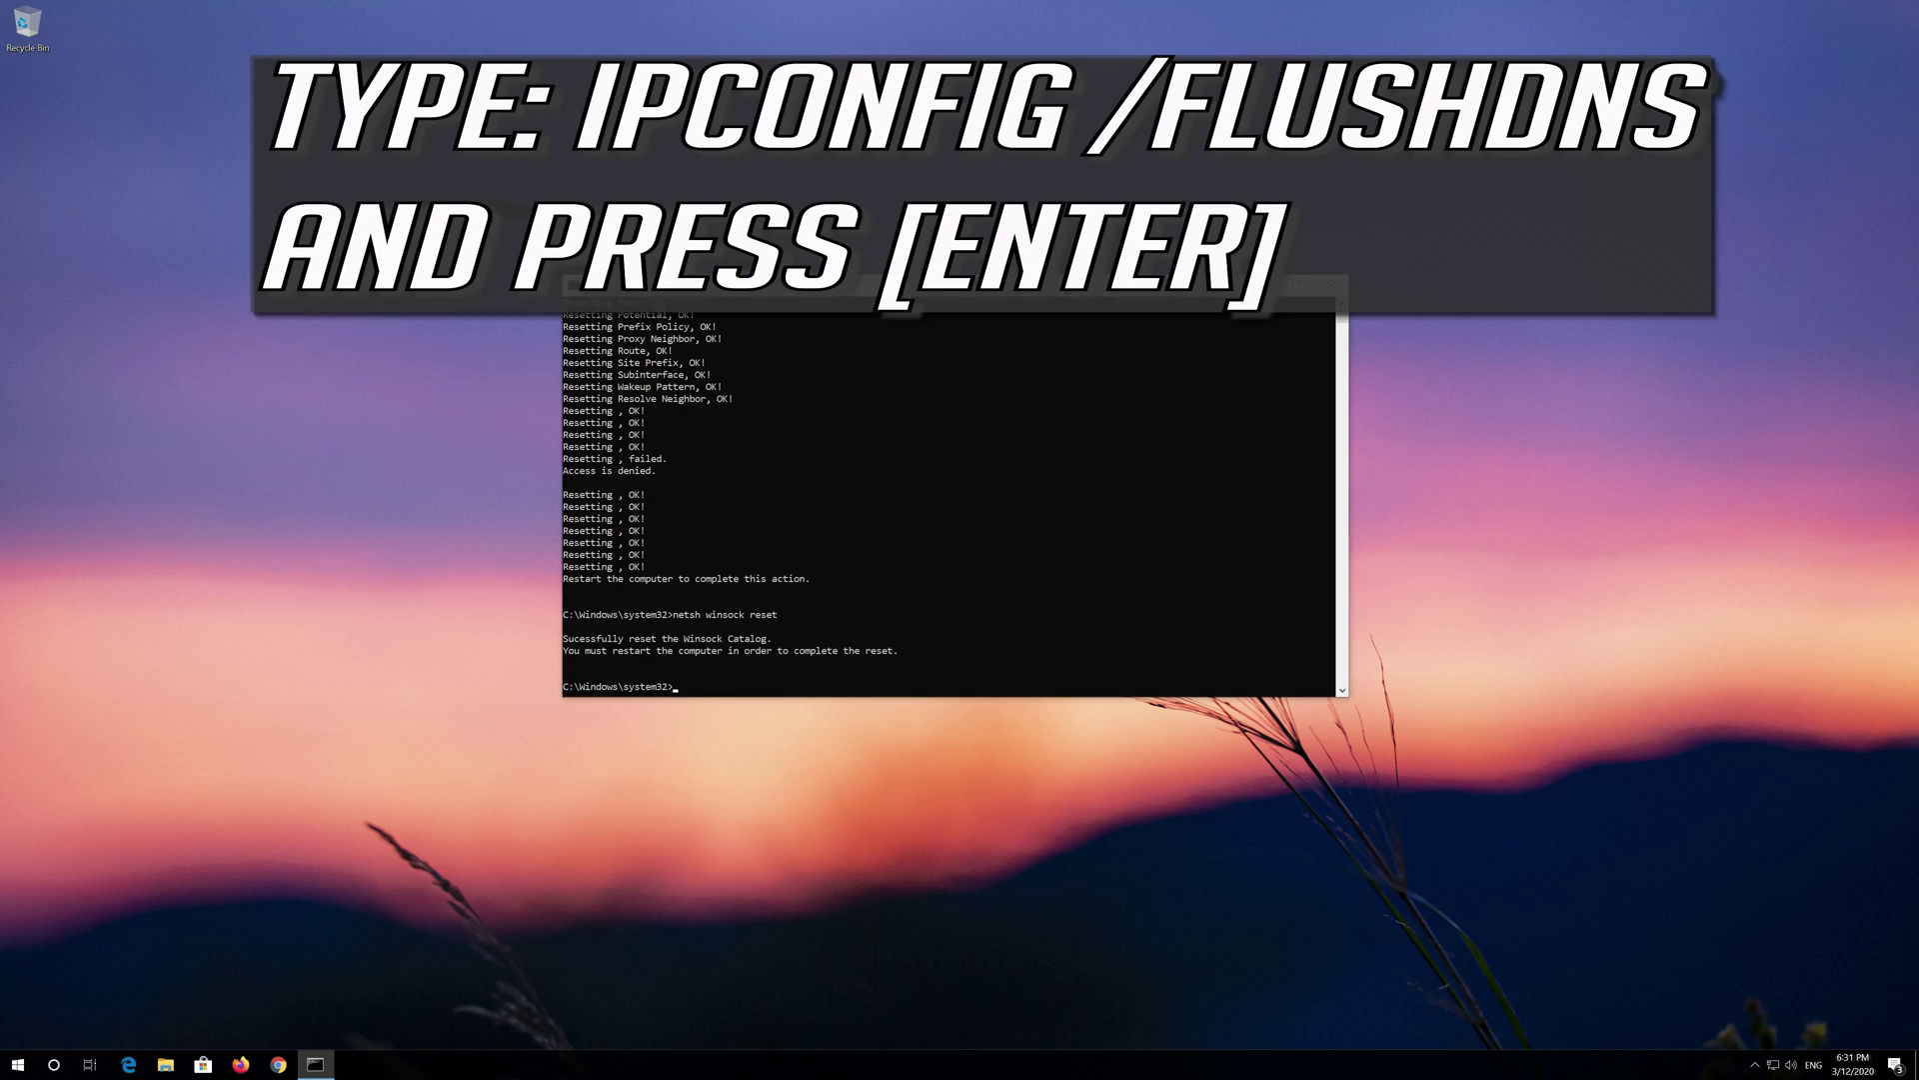
Step: Flush the DNS resolver cache by running "ipconfig /flushdns" and exit the Command Prompt
{"action": "type", "text": "ipconfig /flushdns"}
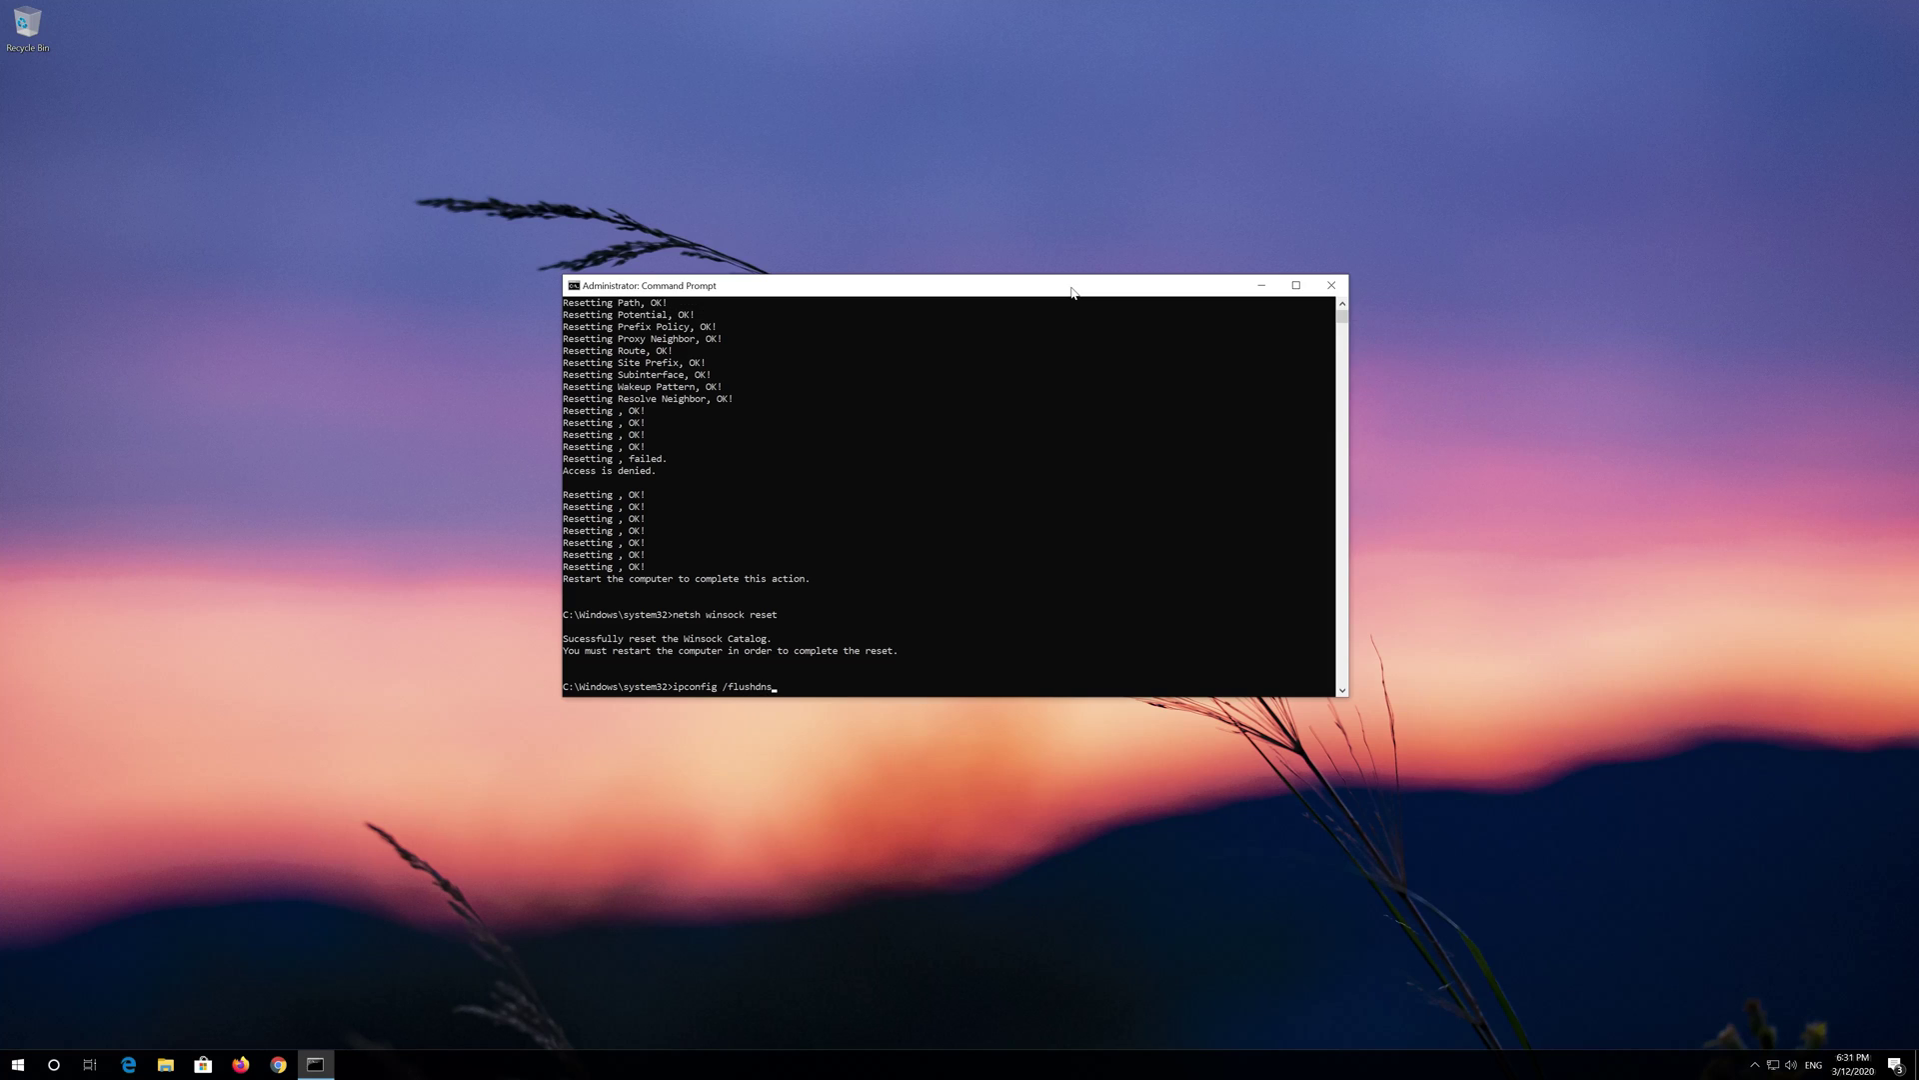
{"action": "key", "text": "Return"}
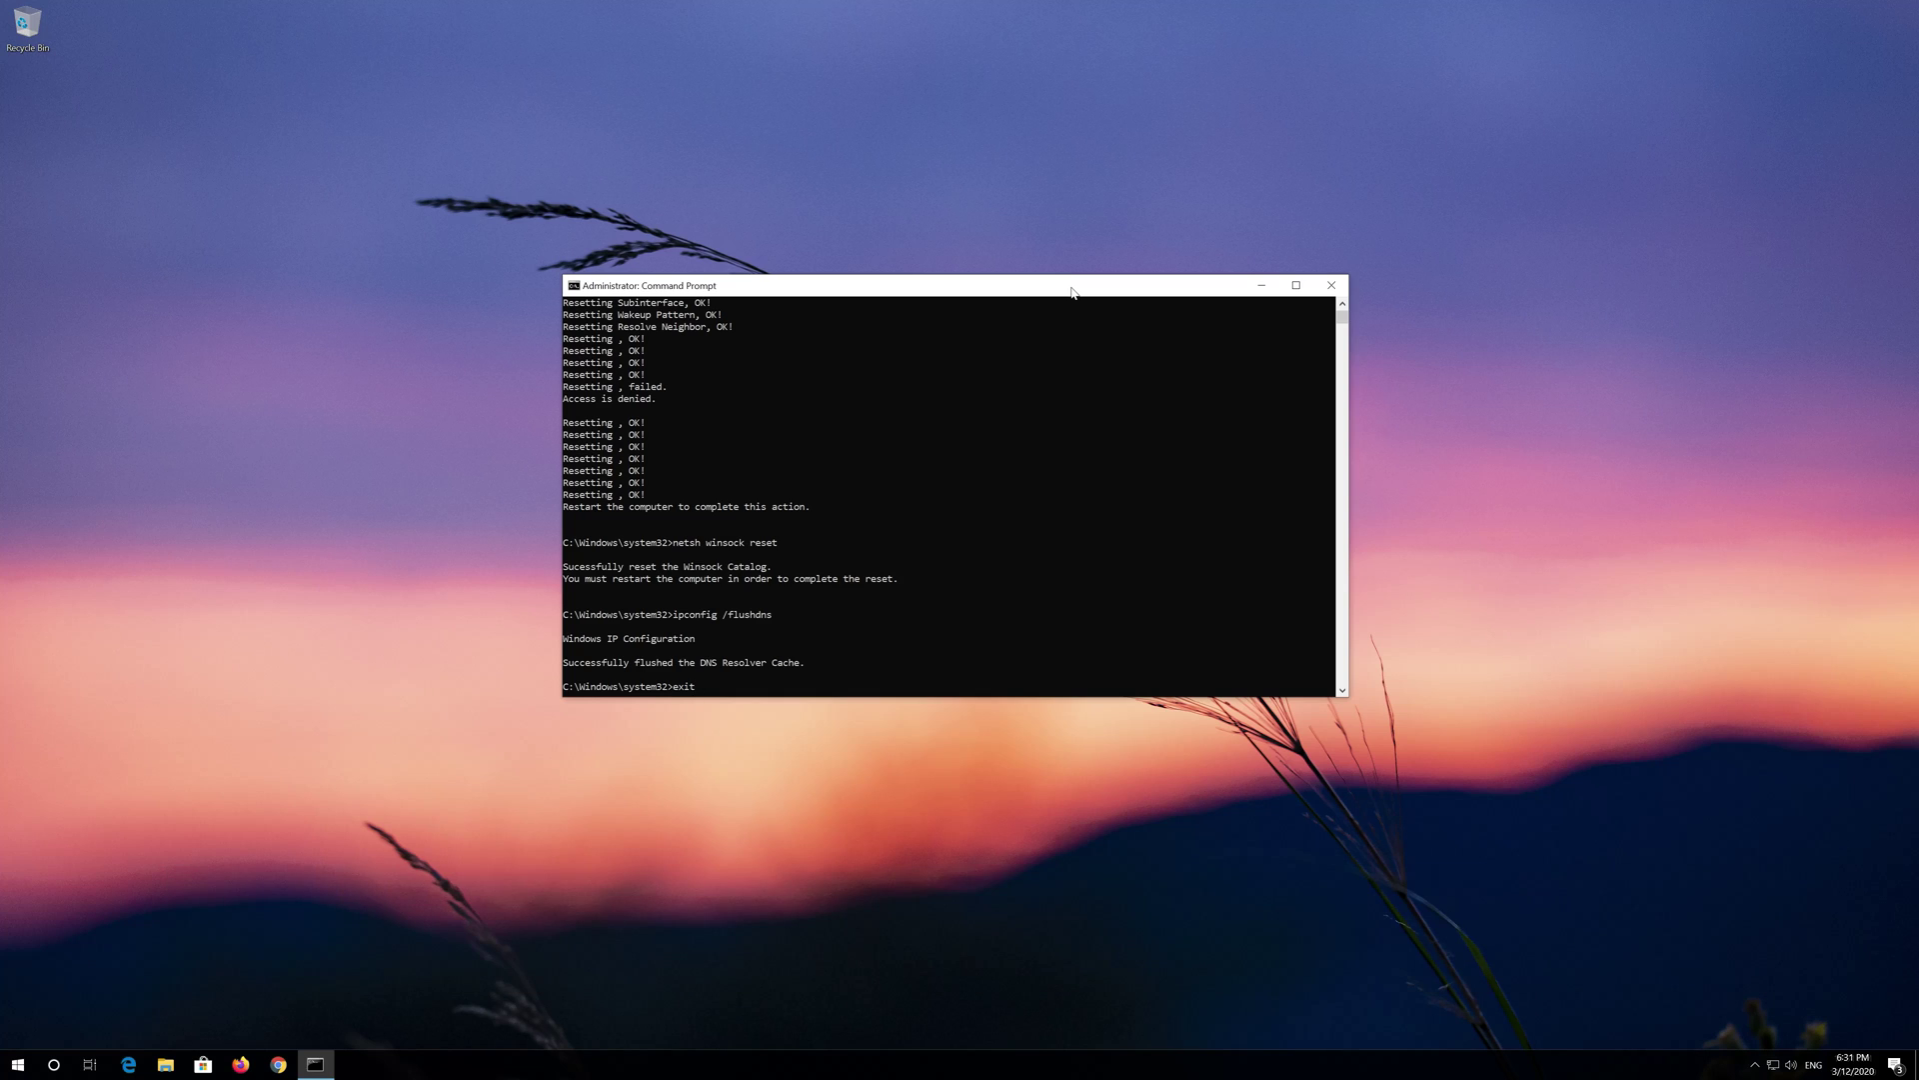
{"action": "key", "text": "Return"}
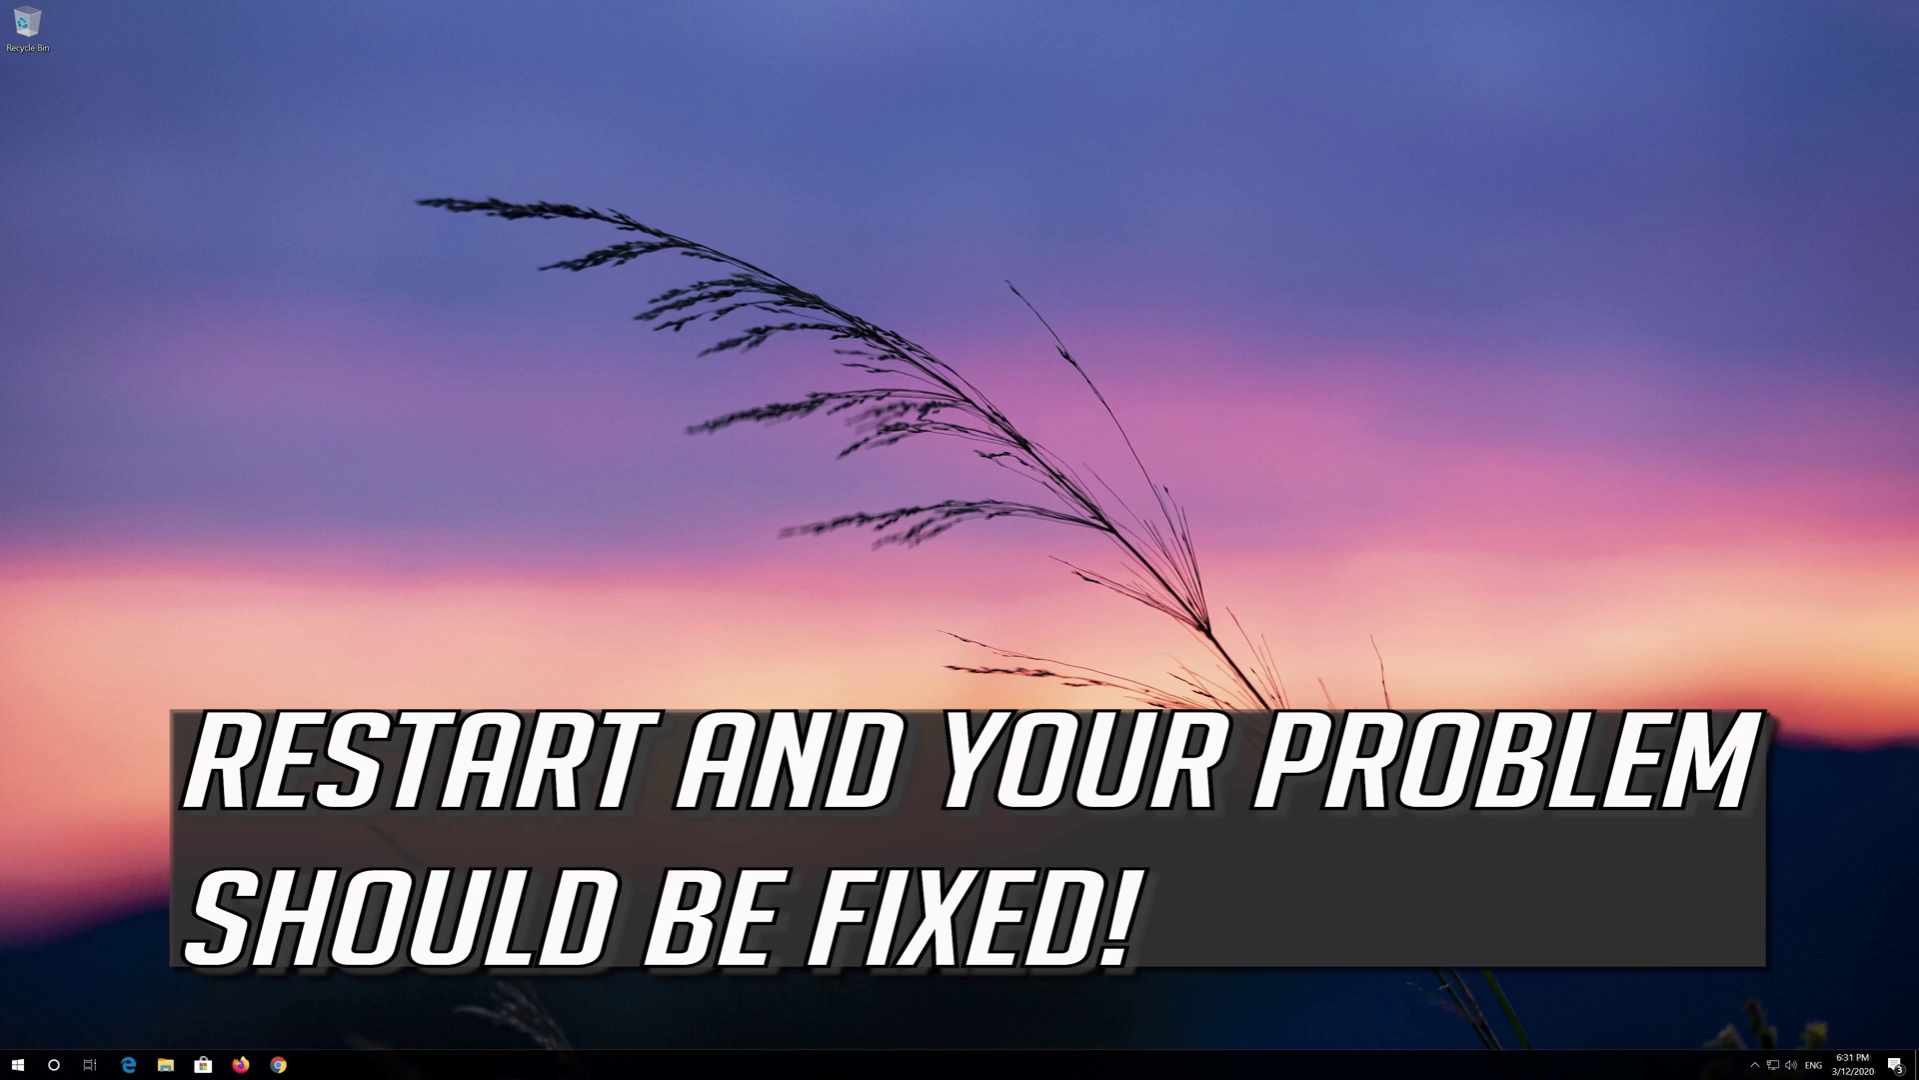
Step: Restart the computer
{"action": "left_click", "coordinate": [18, 1064]}
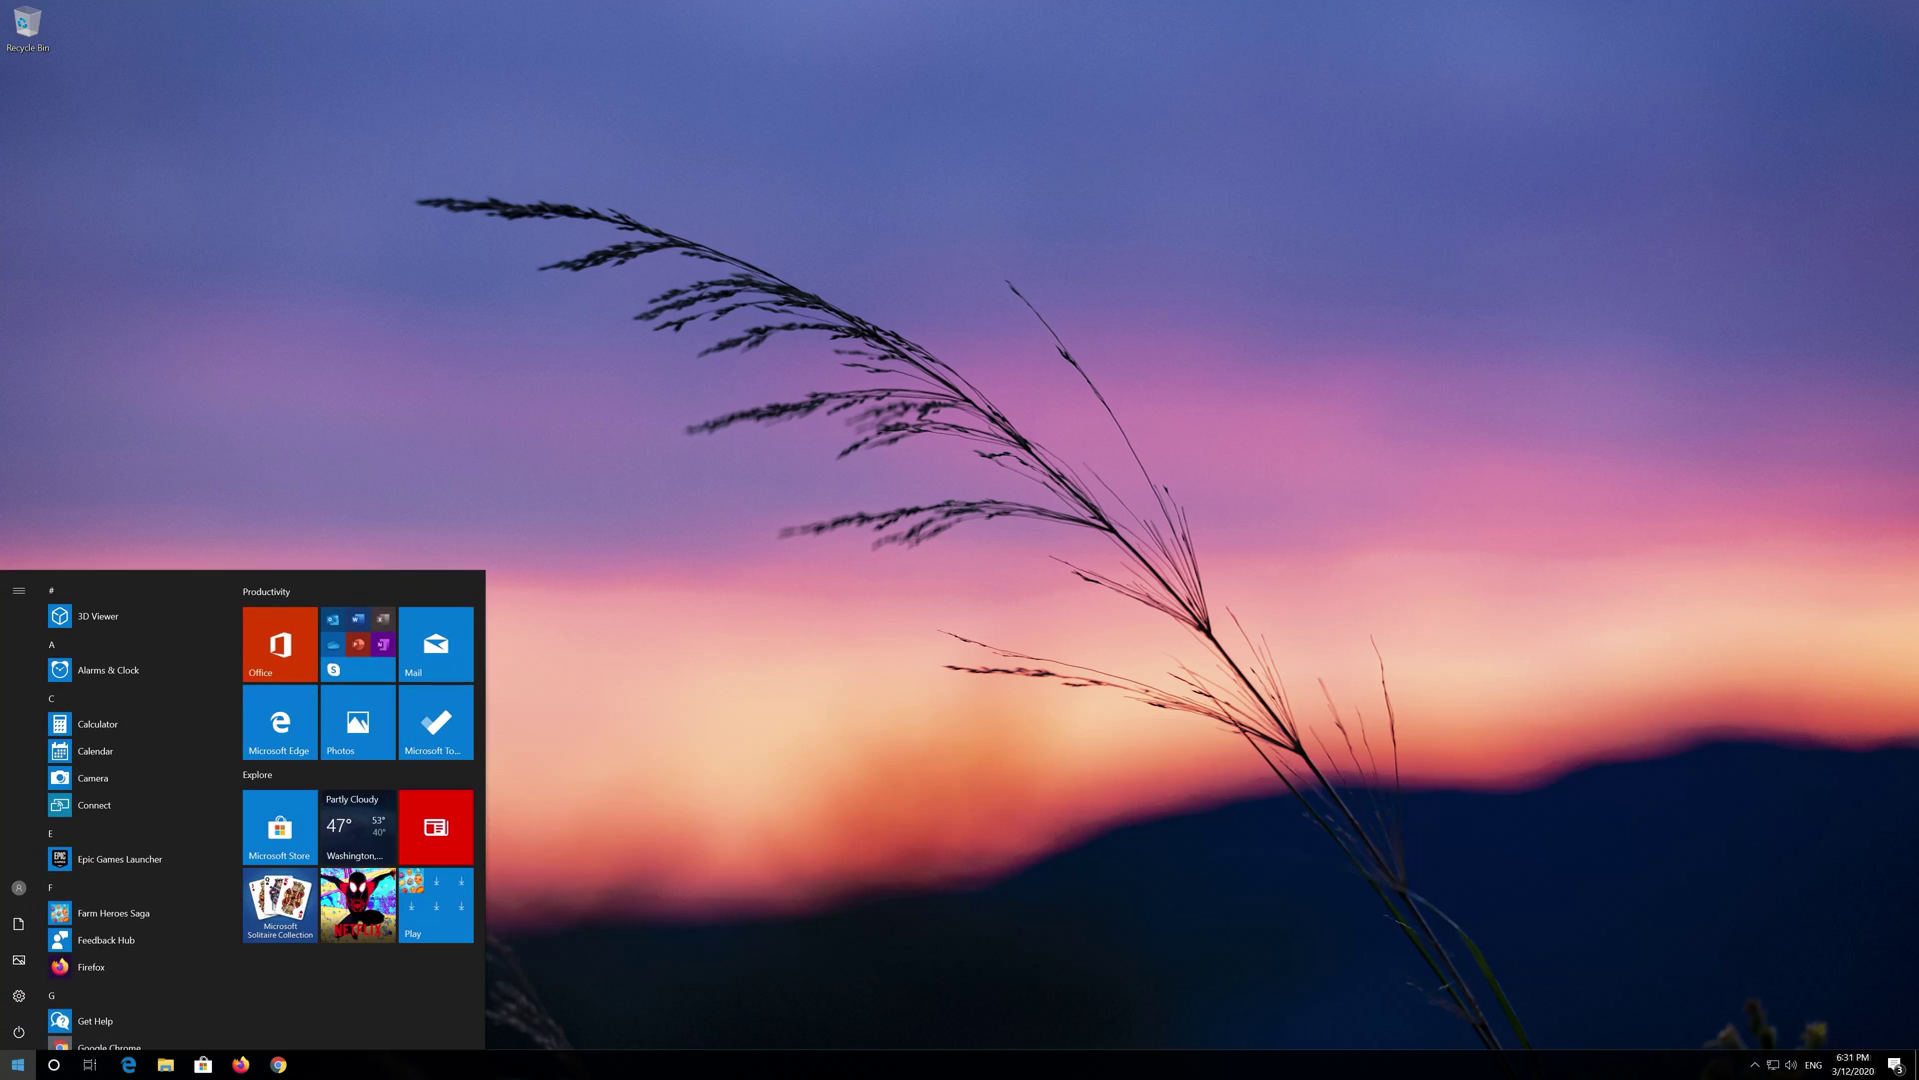
{"action": "left_click", "coordinate": [12, 1037]}
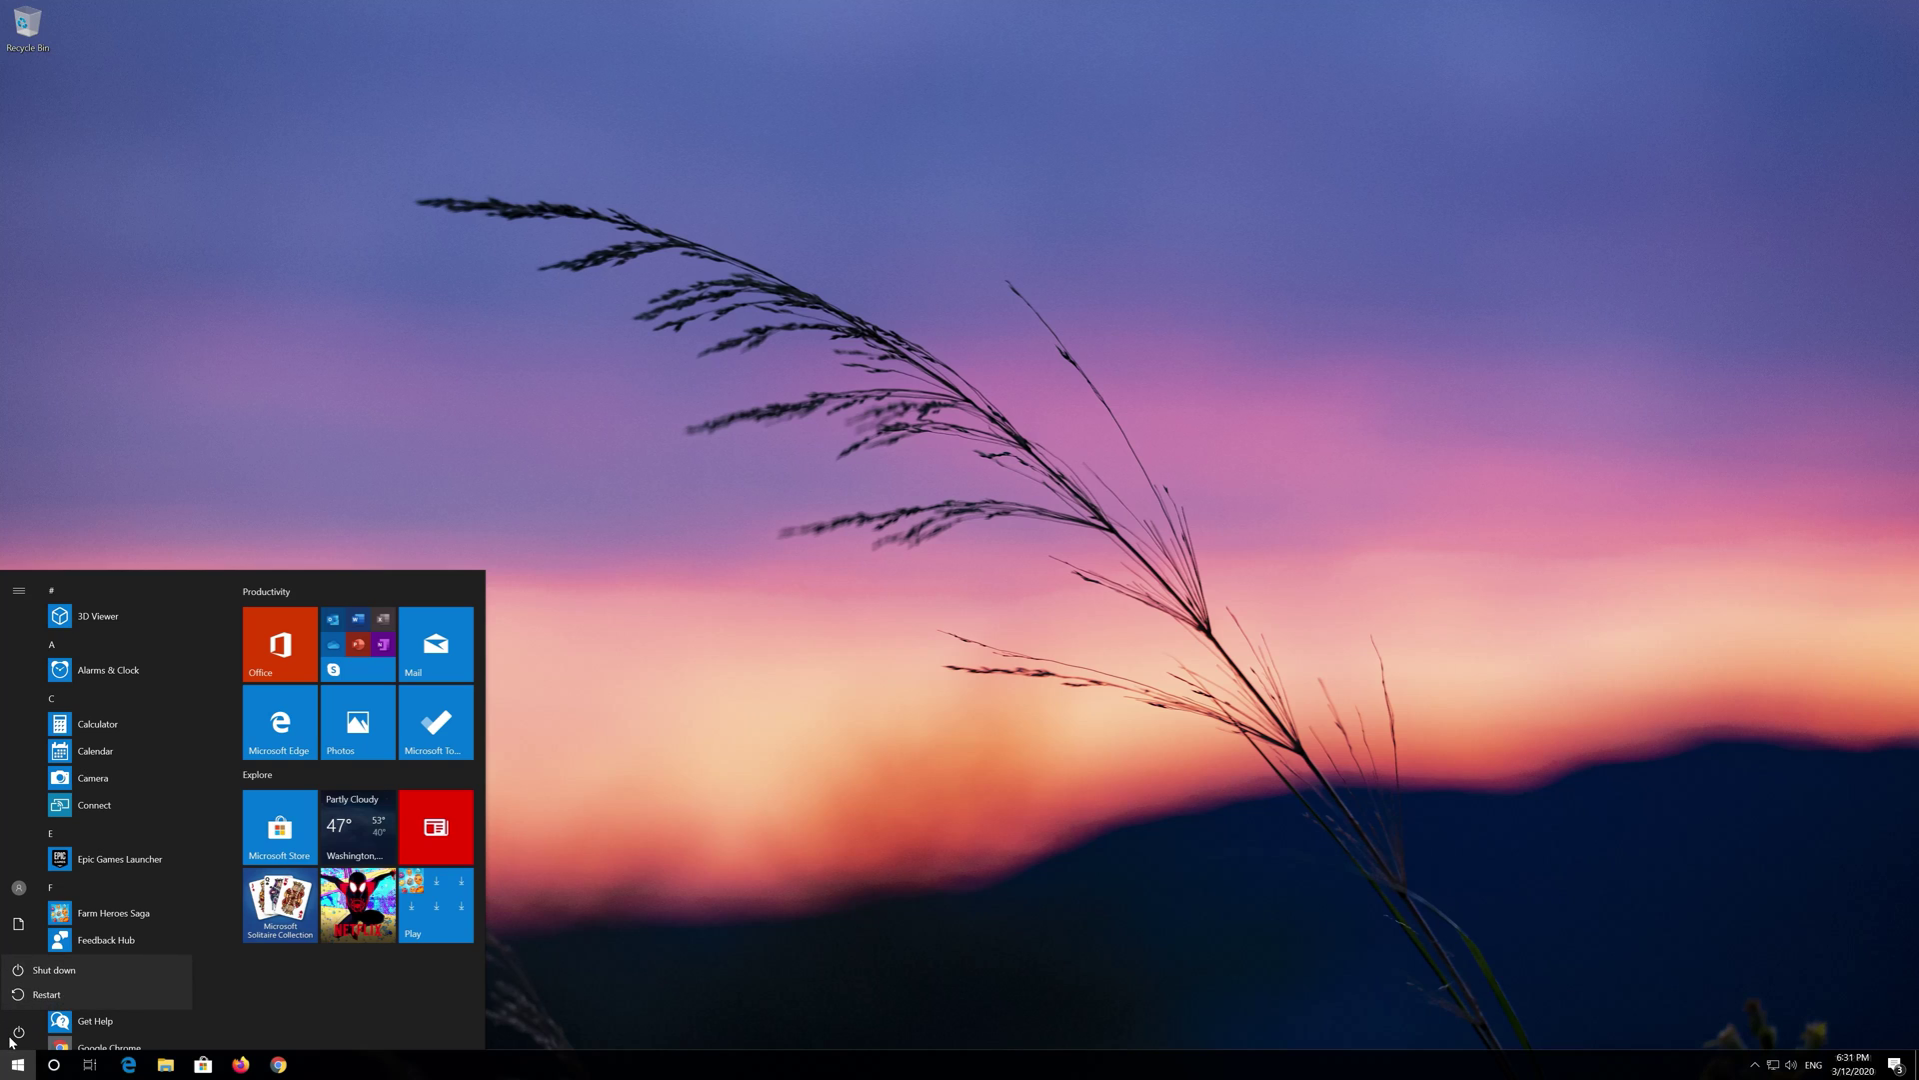
{"action": "left_click", "coordinate": [47, 994]}
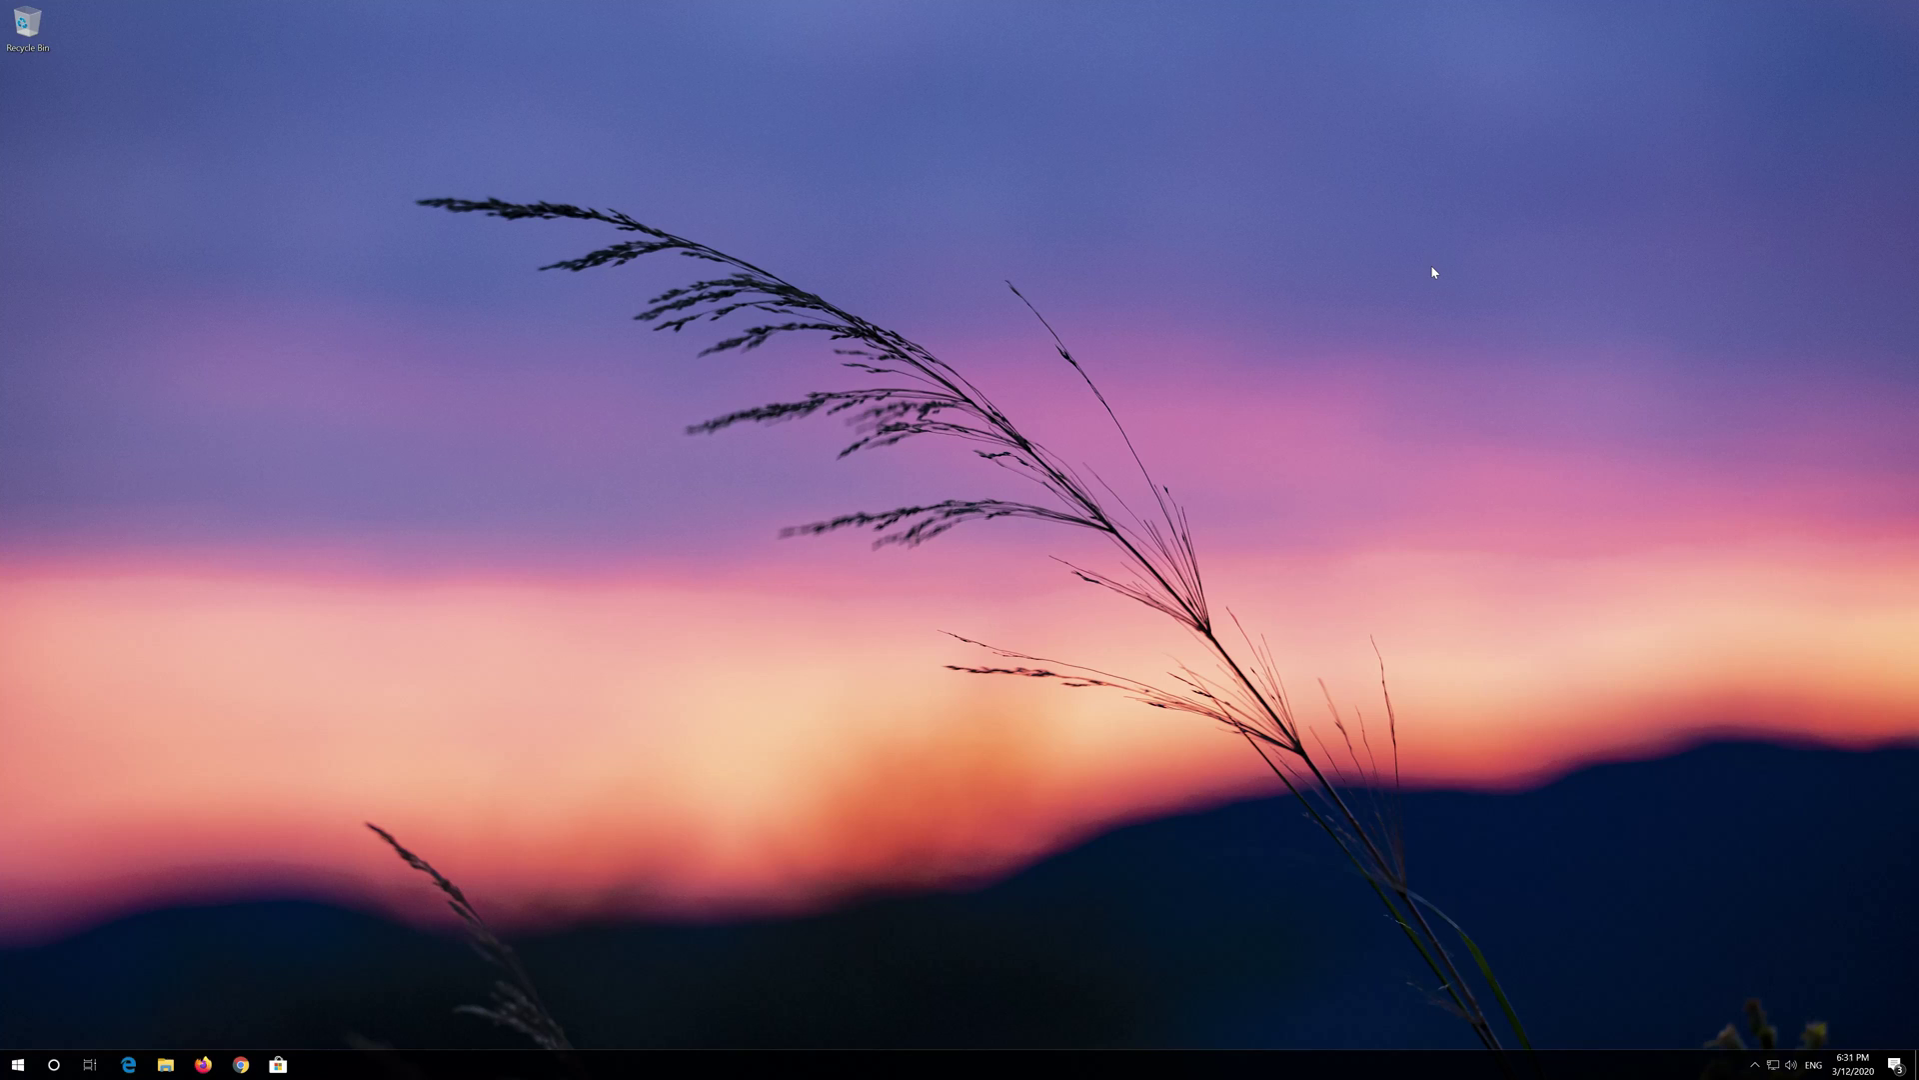
Step: Find and open Control Panel, and go through Network and Sharing Center to the network adapter settings
{"action": "key", "text": "super"}
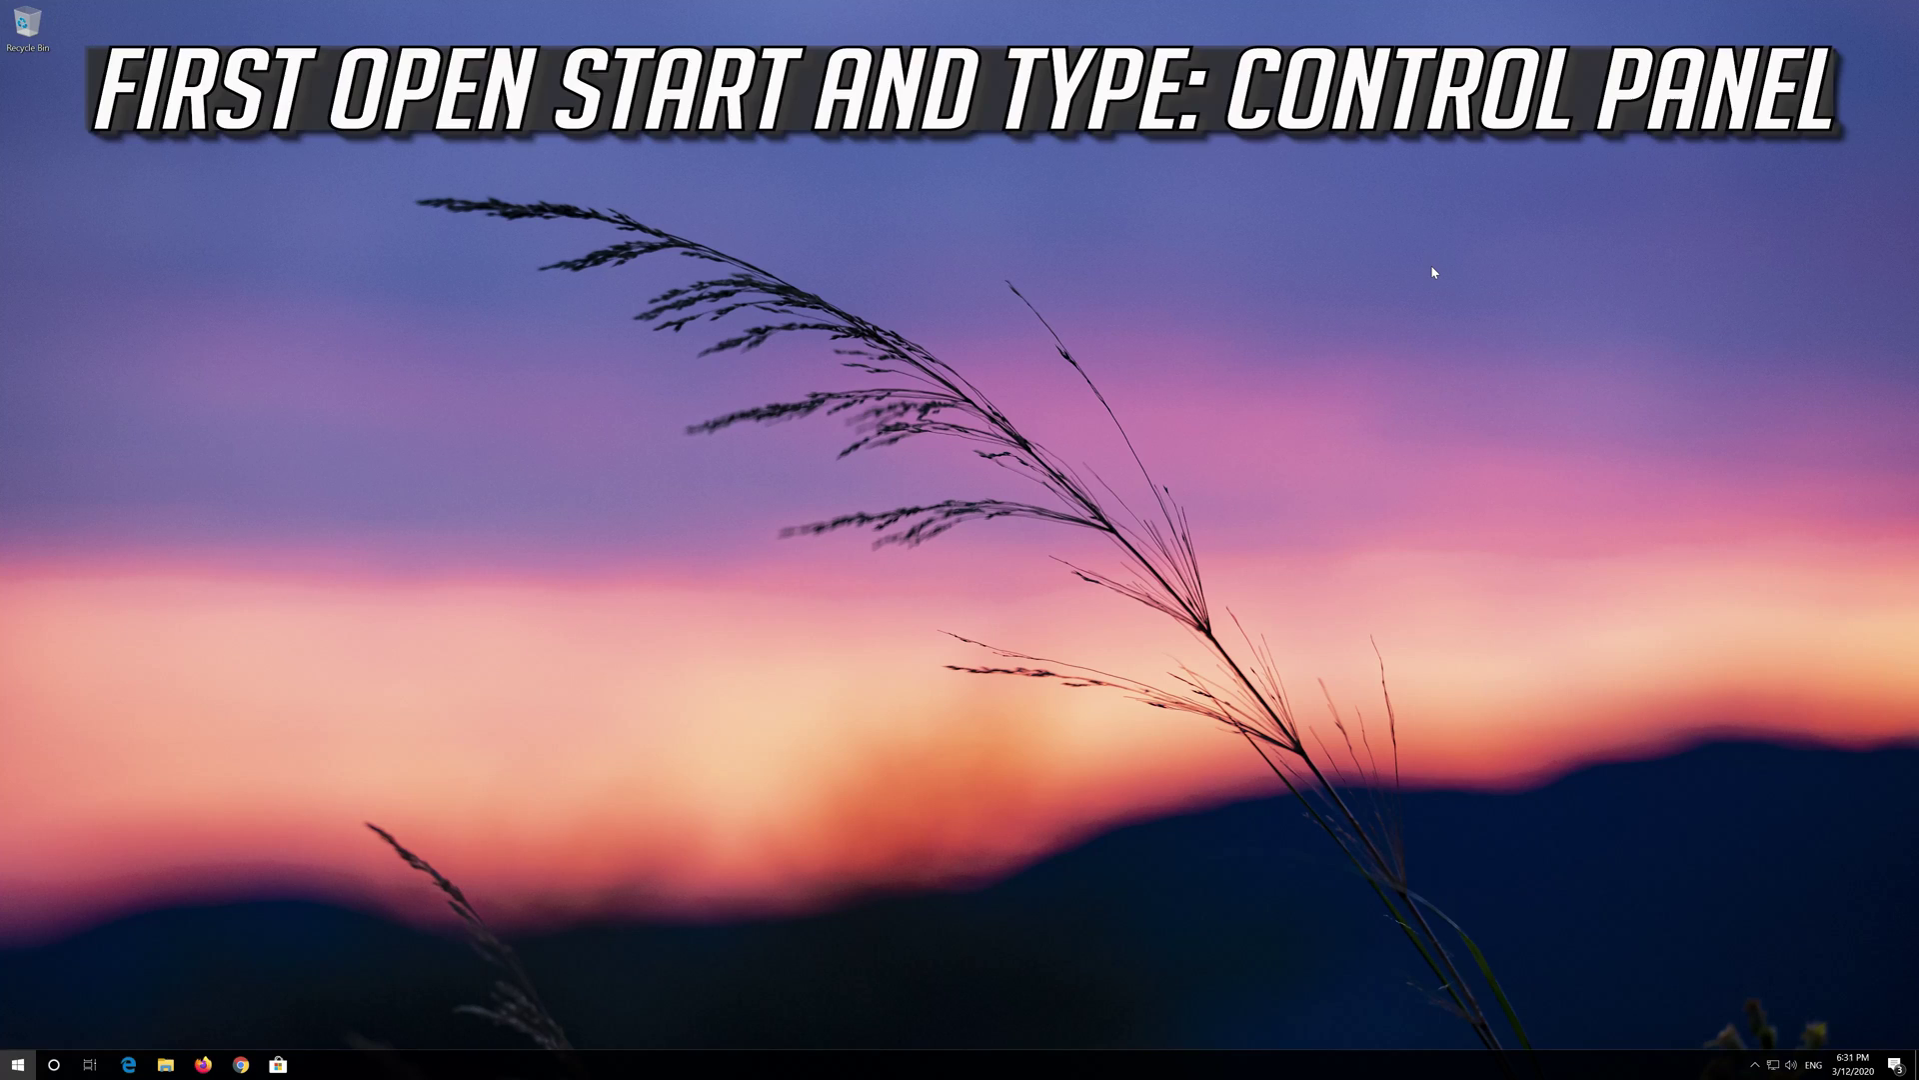
{"action": "type", "text": "control panel"}
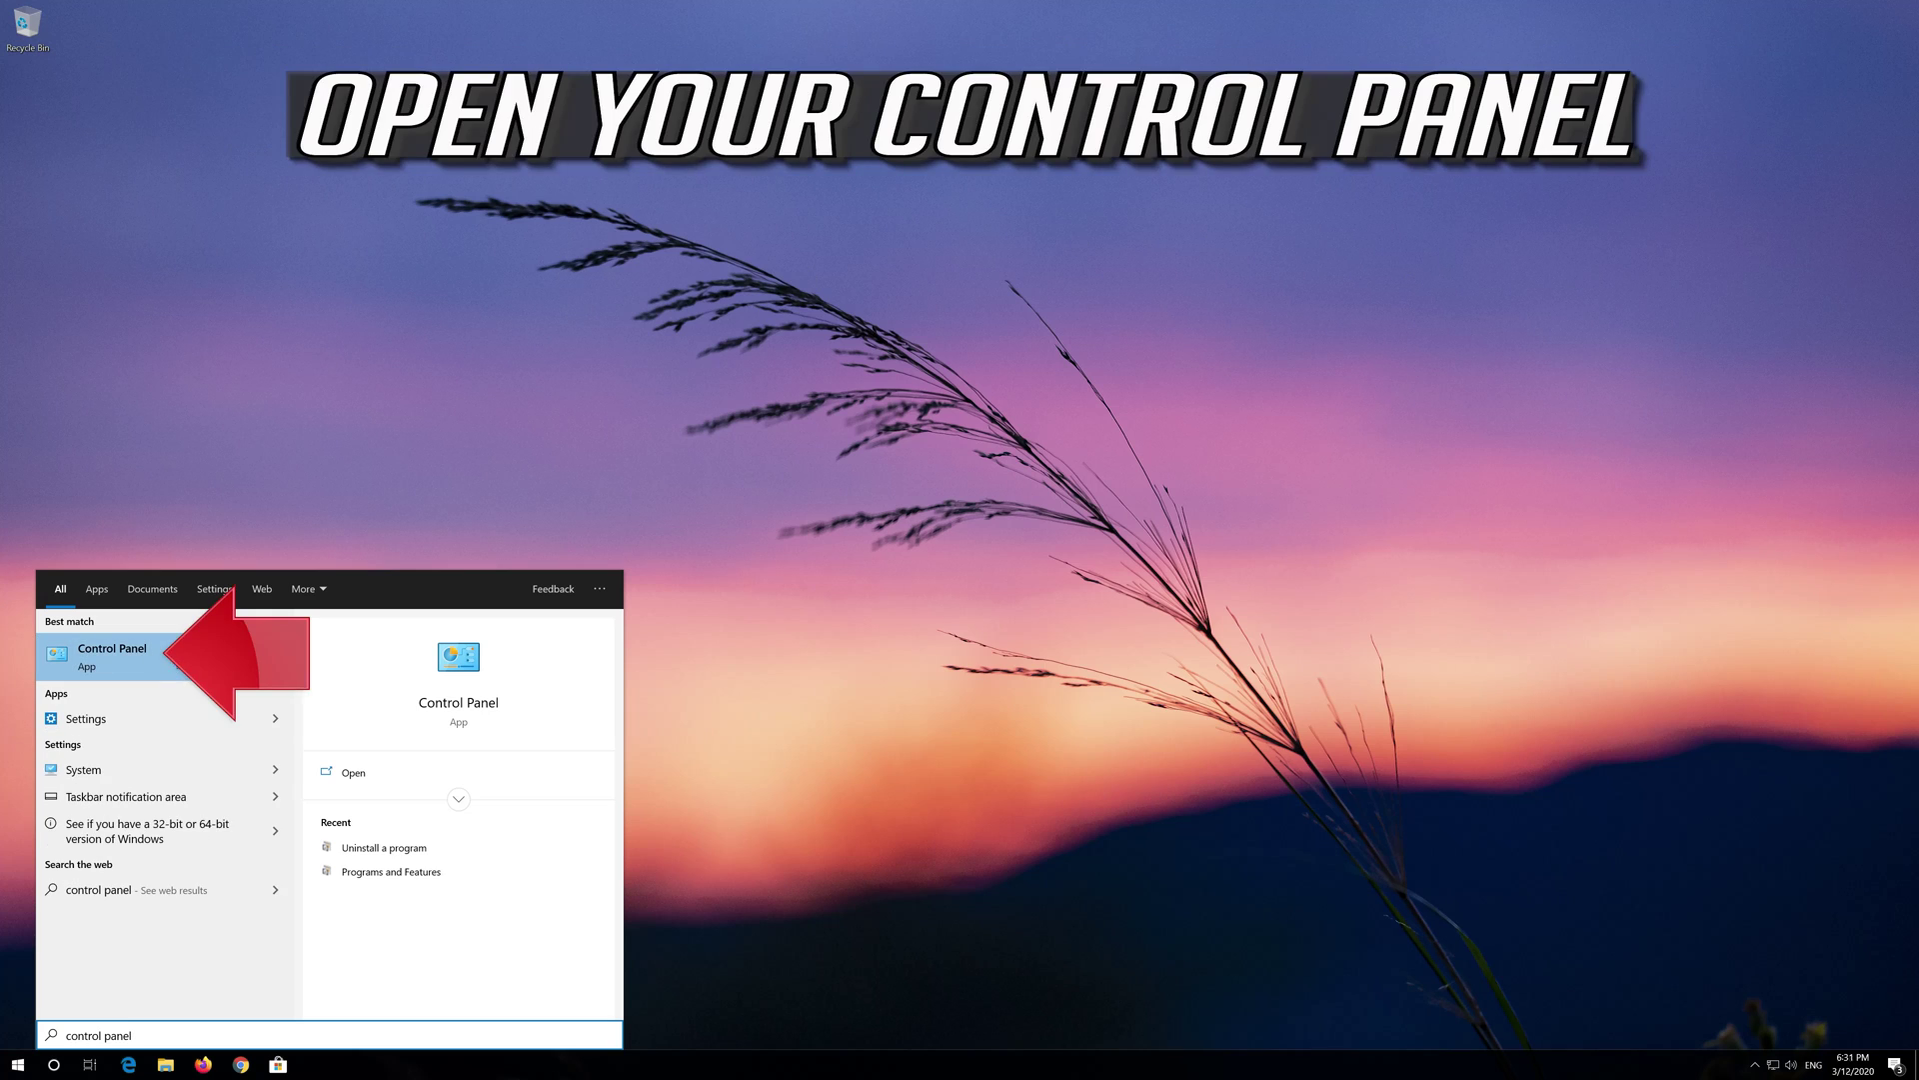
{"action": "left_click", "coordinate": [177, 657]}
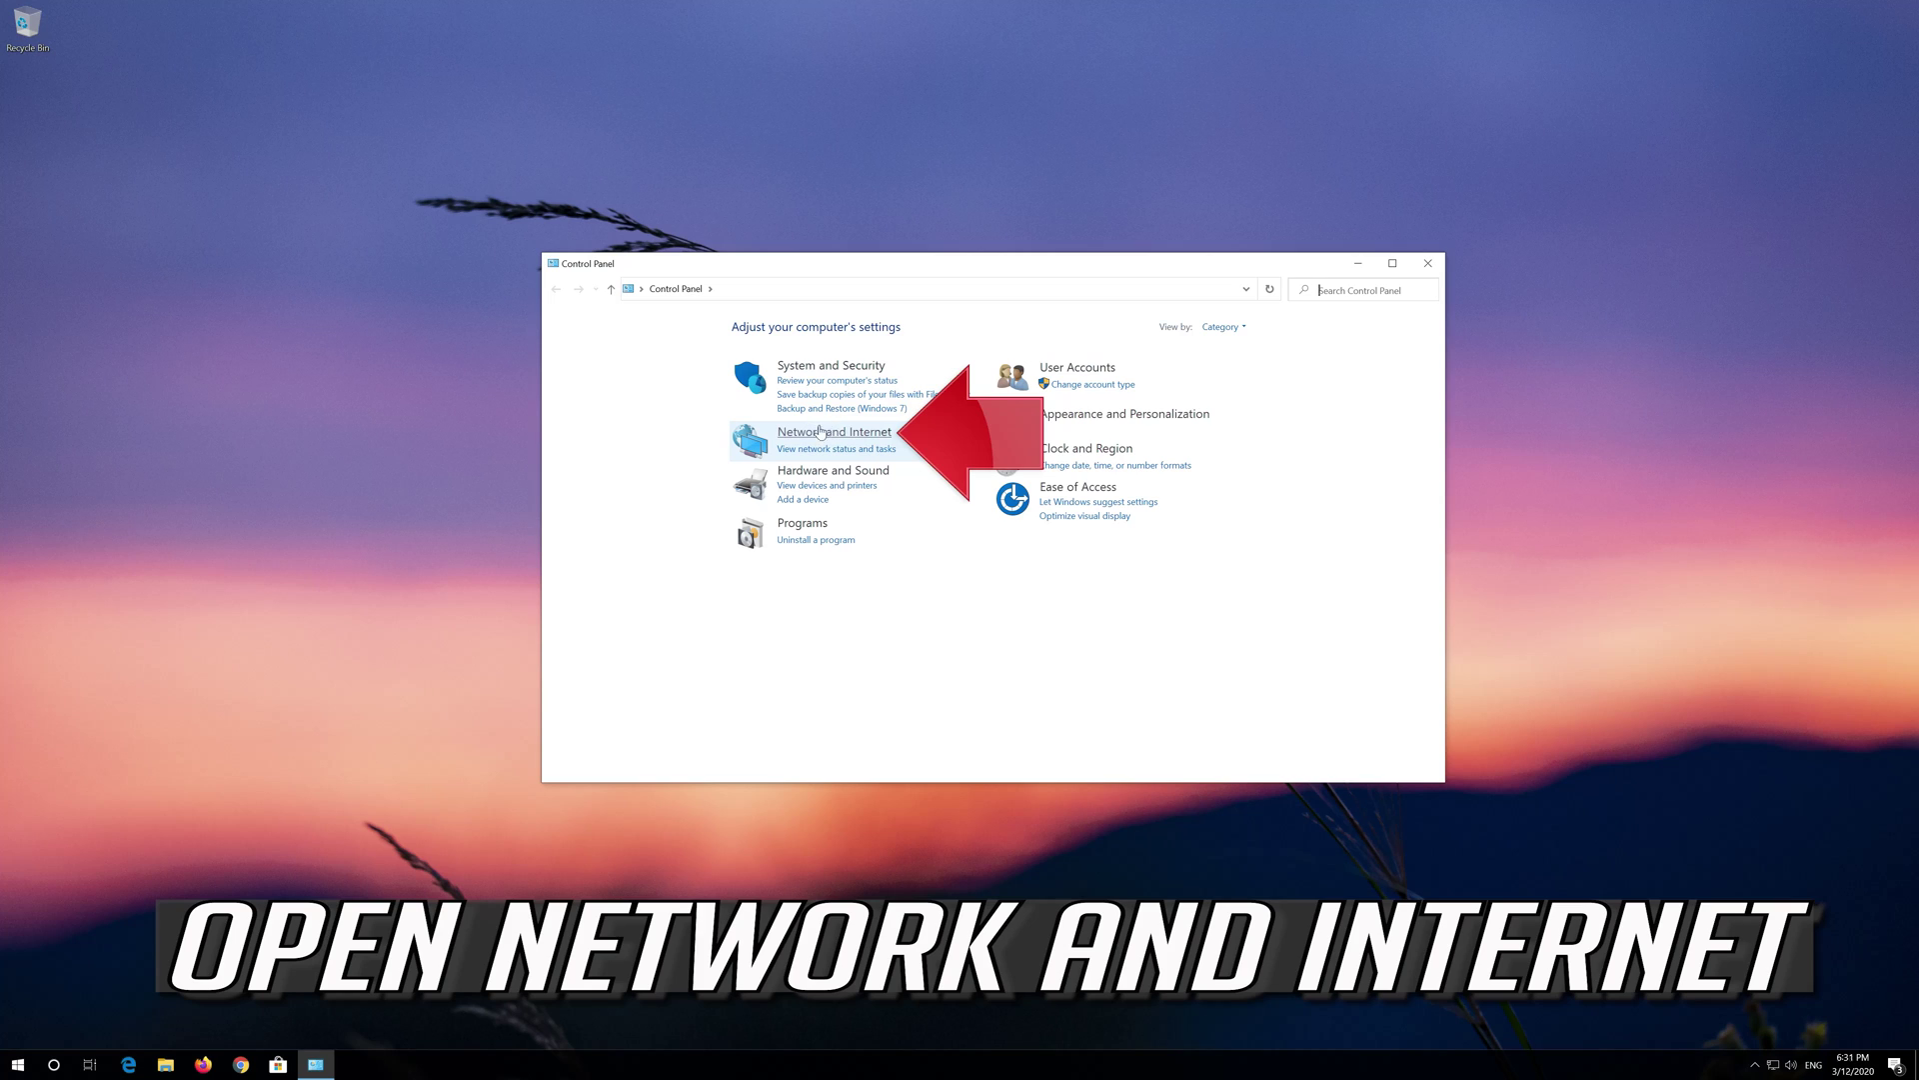
{"action": "left_click", "coordinate": [852, 437]}
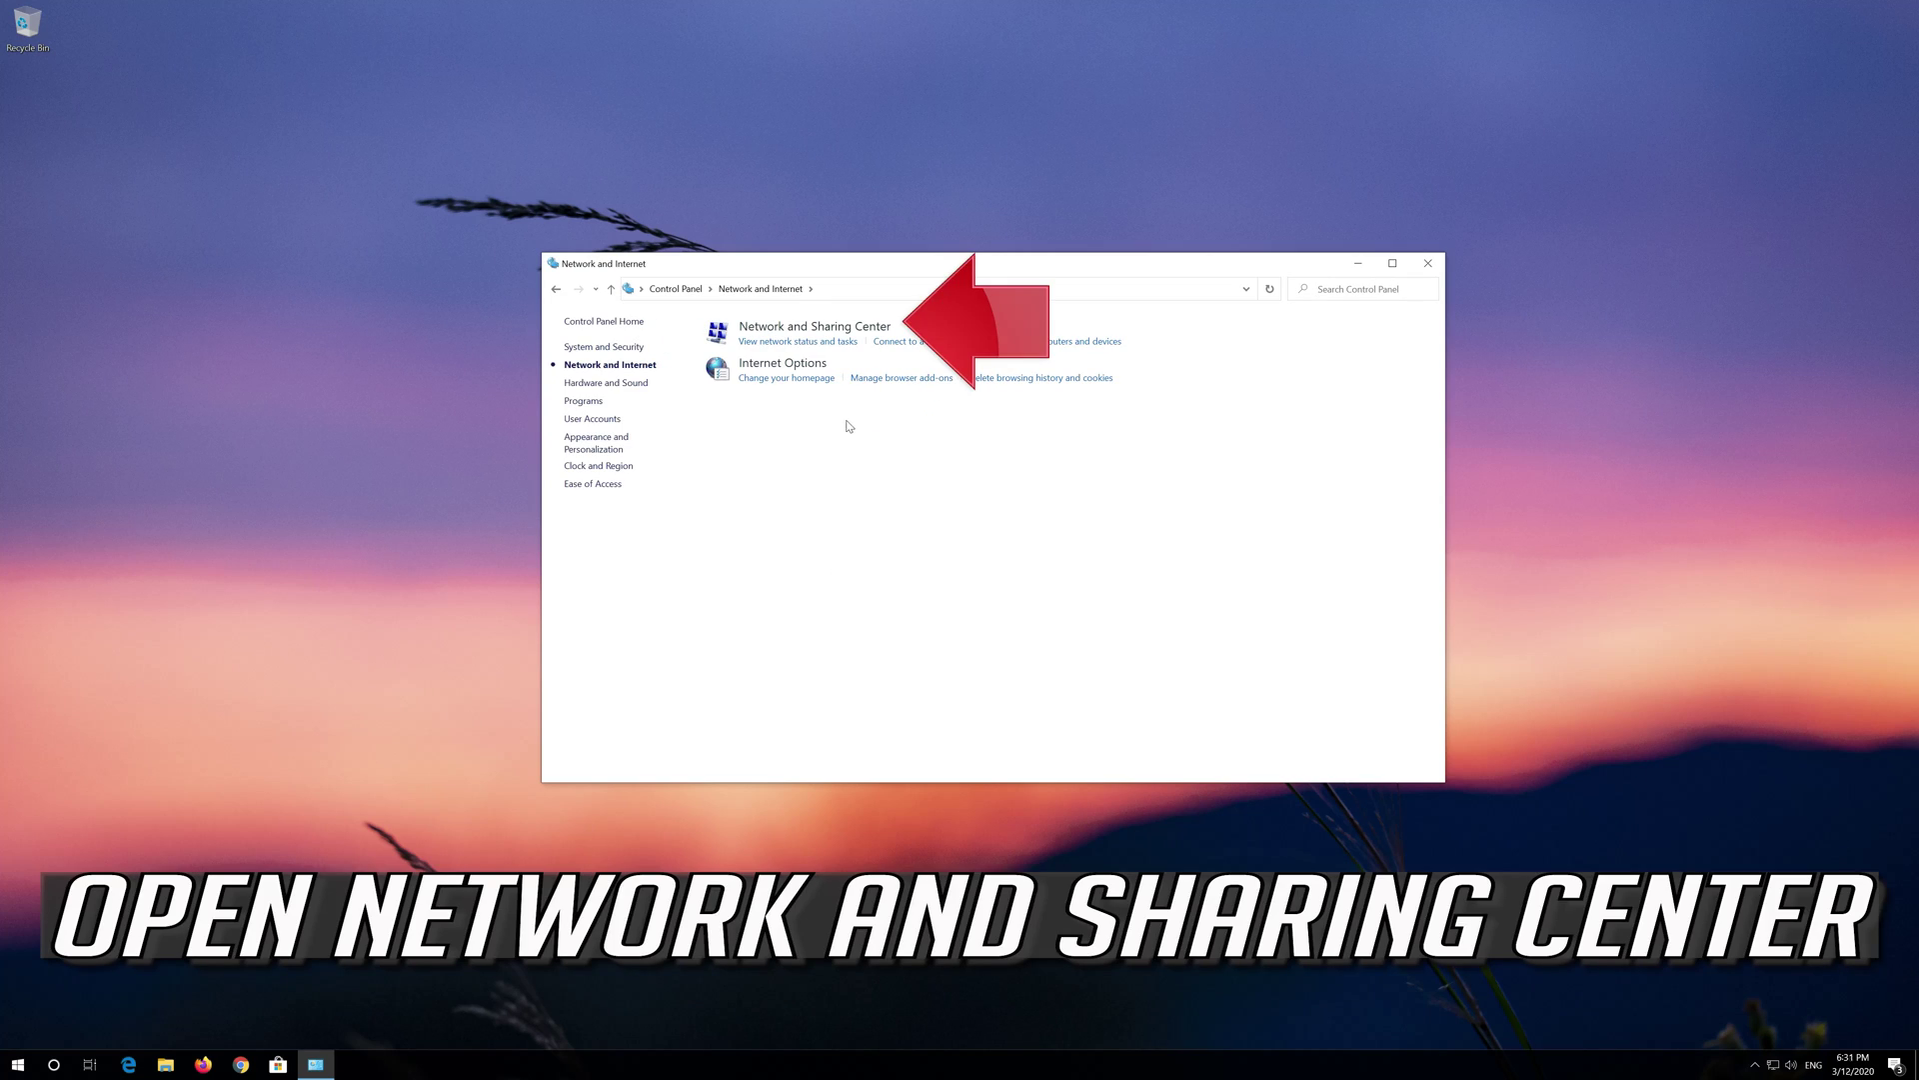
{"action": "left_click", "coordinate": [815, 330]}
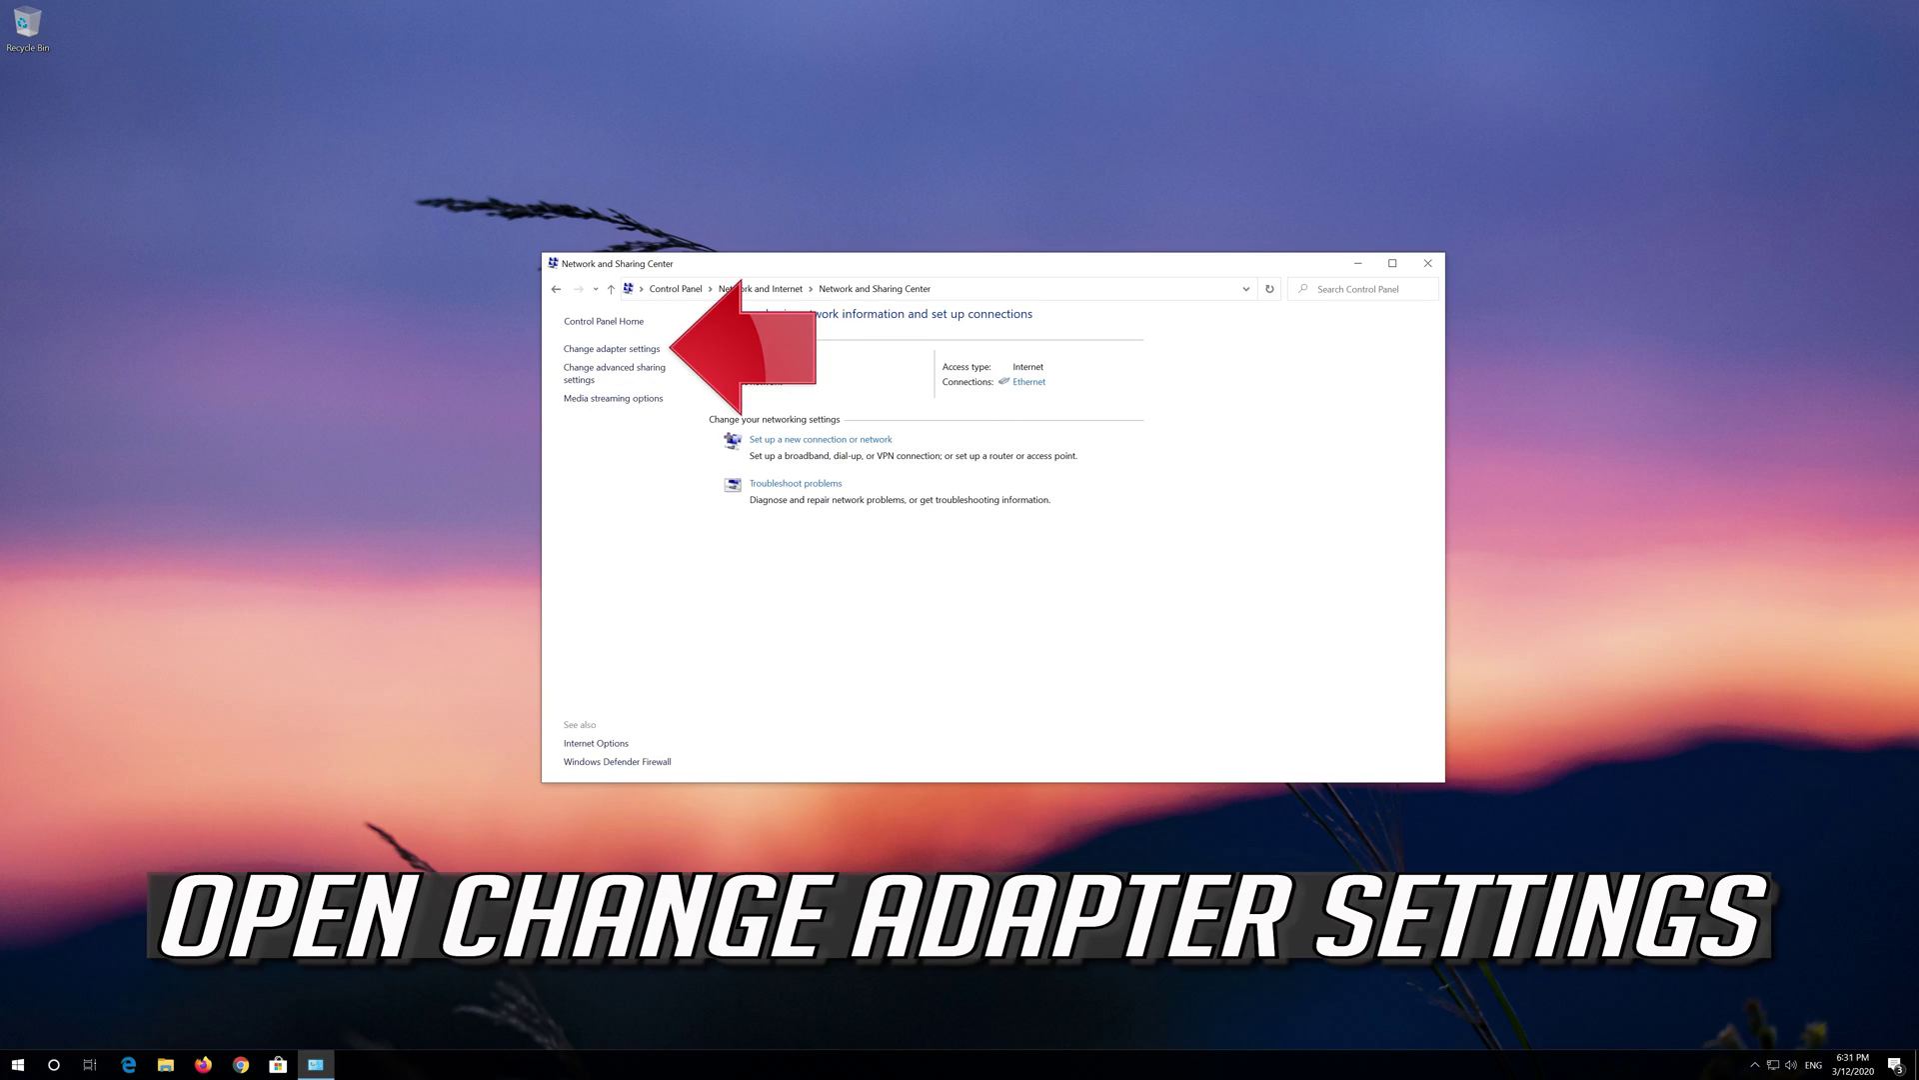
{"action": "left_click", "coordinate": [610, 352]}
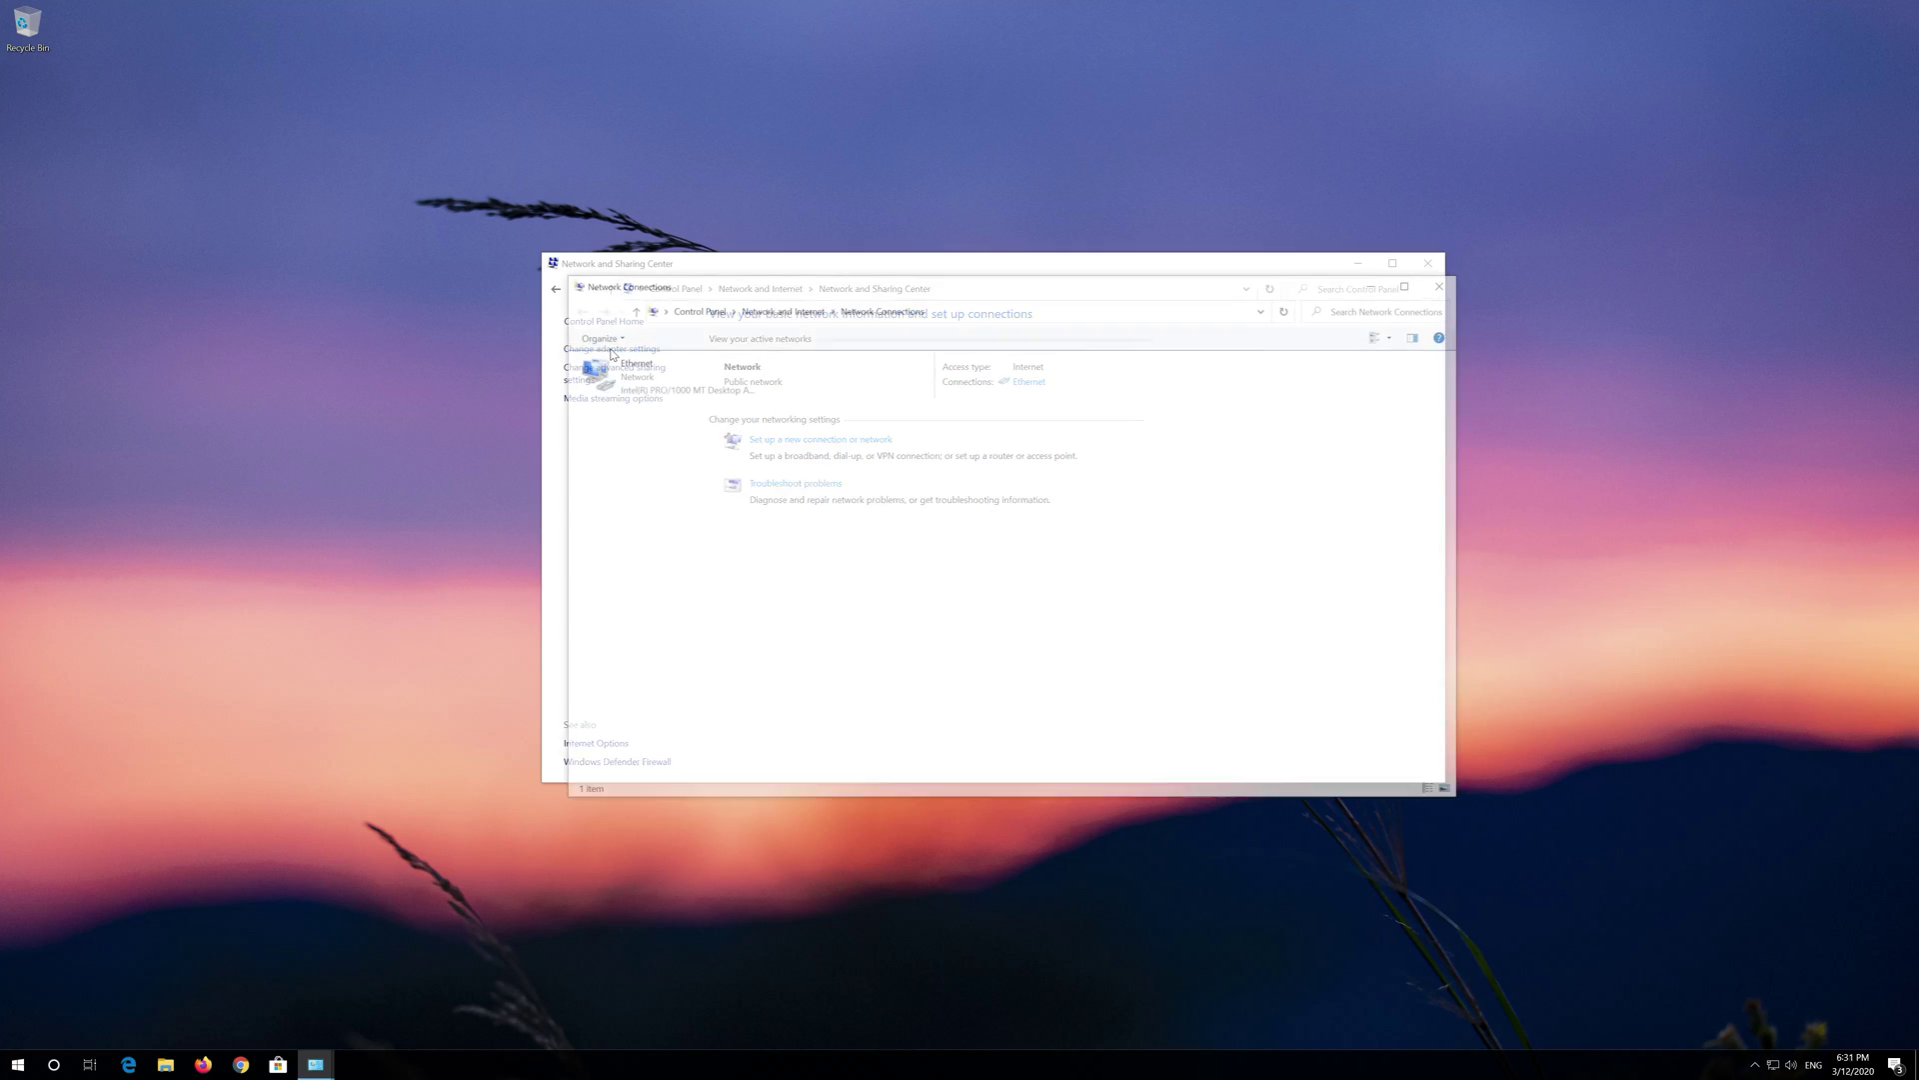
Step: Open the Internet Protocol Version 4 (TCP/IPv4) properties of the Ethernet adapter
{"action": "left_click", "coordinate": [623, 370]}
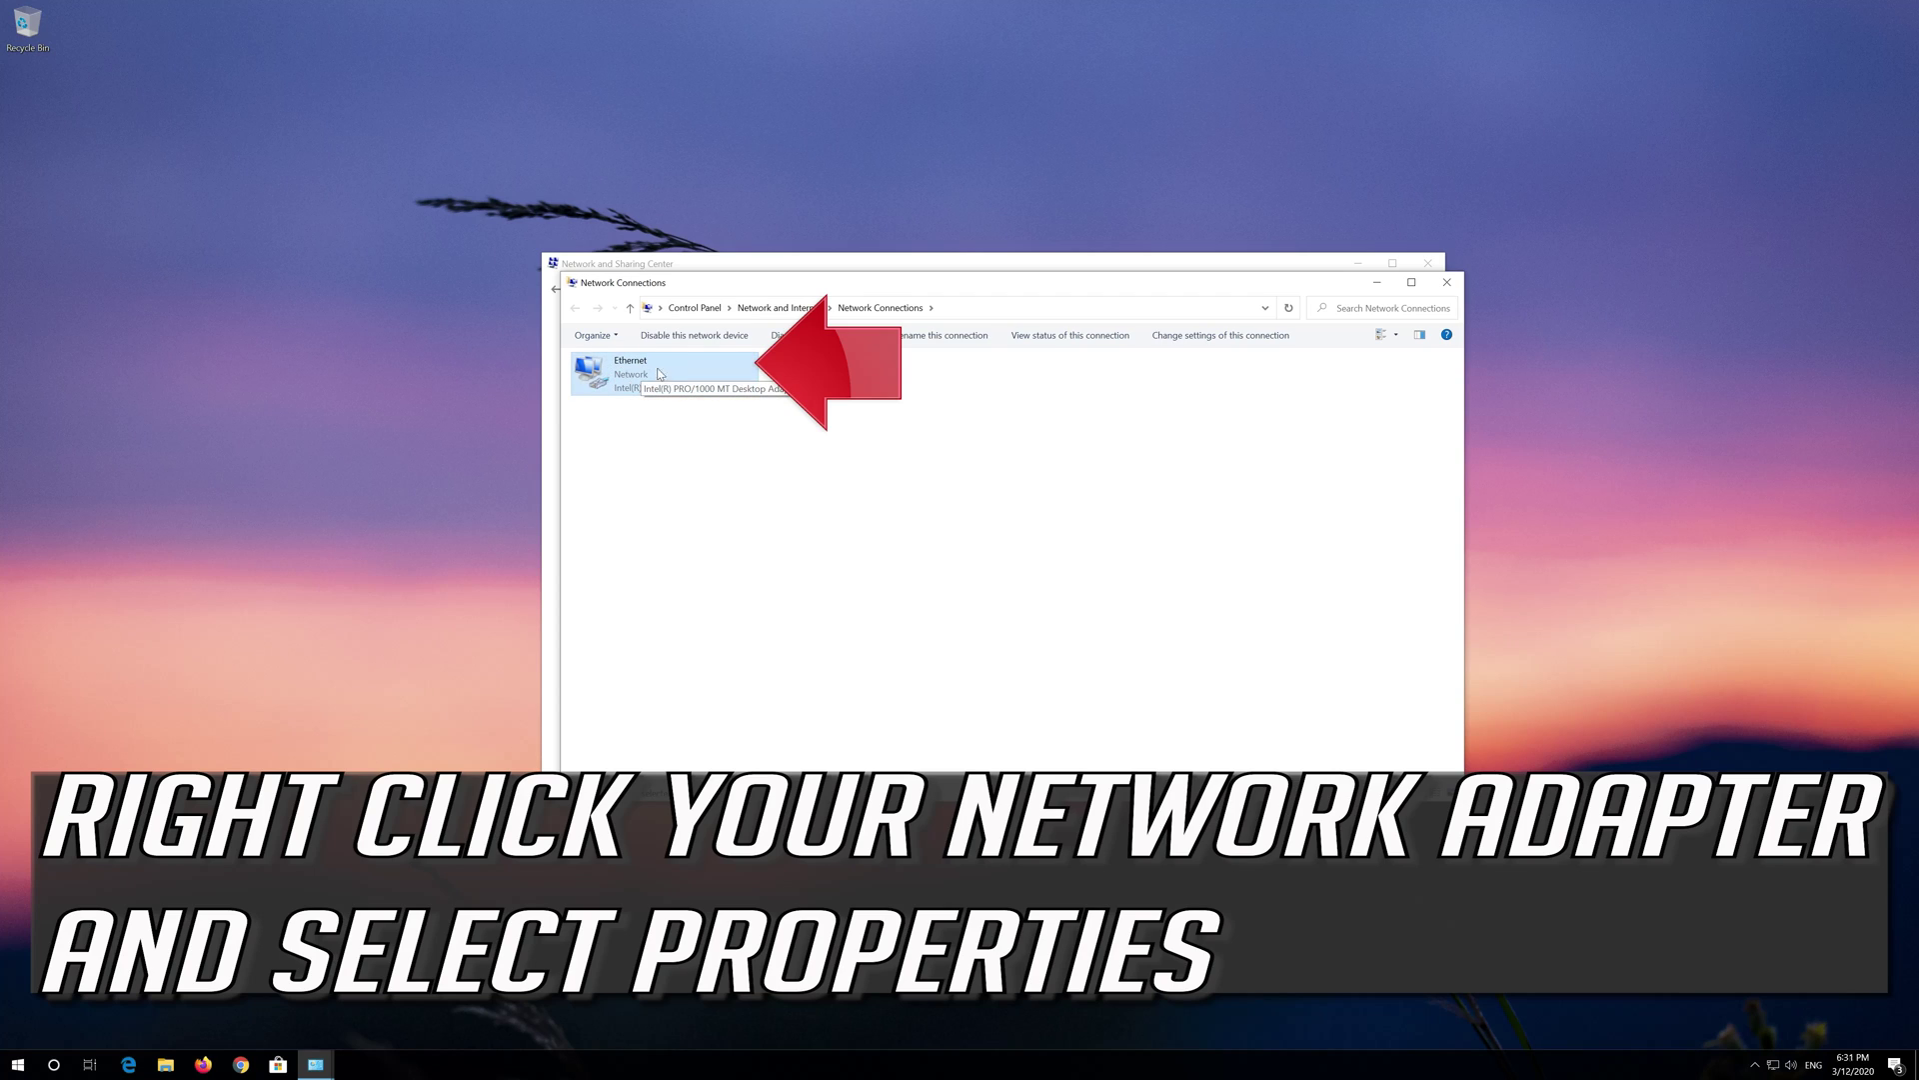
{"action": "right_click", "coordinate": [660, 373]}
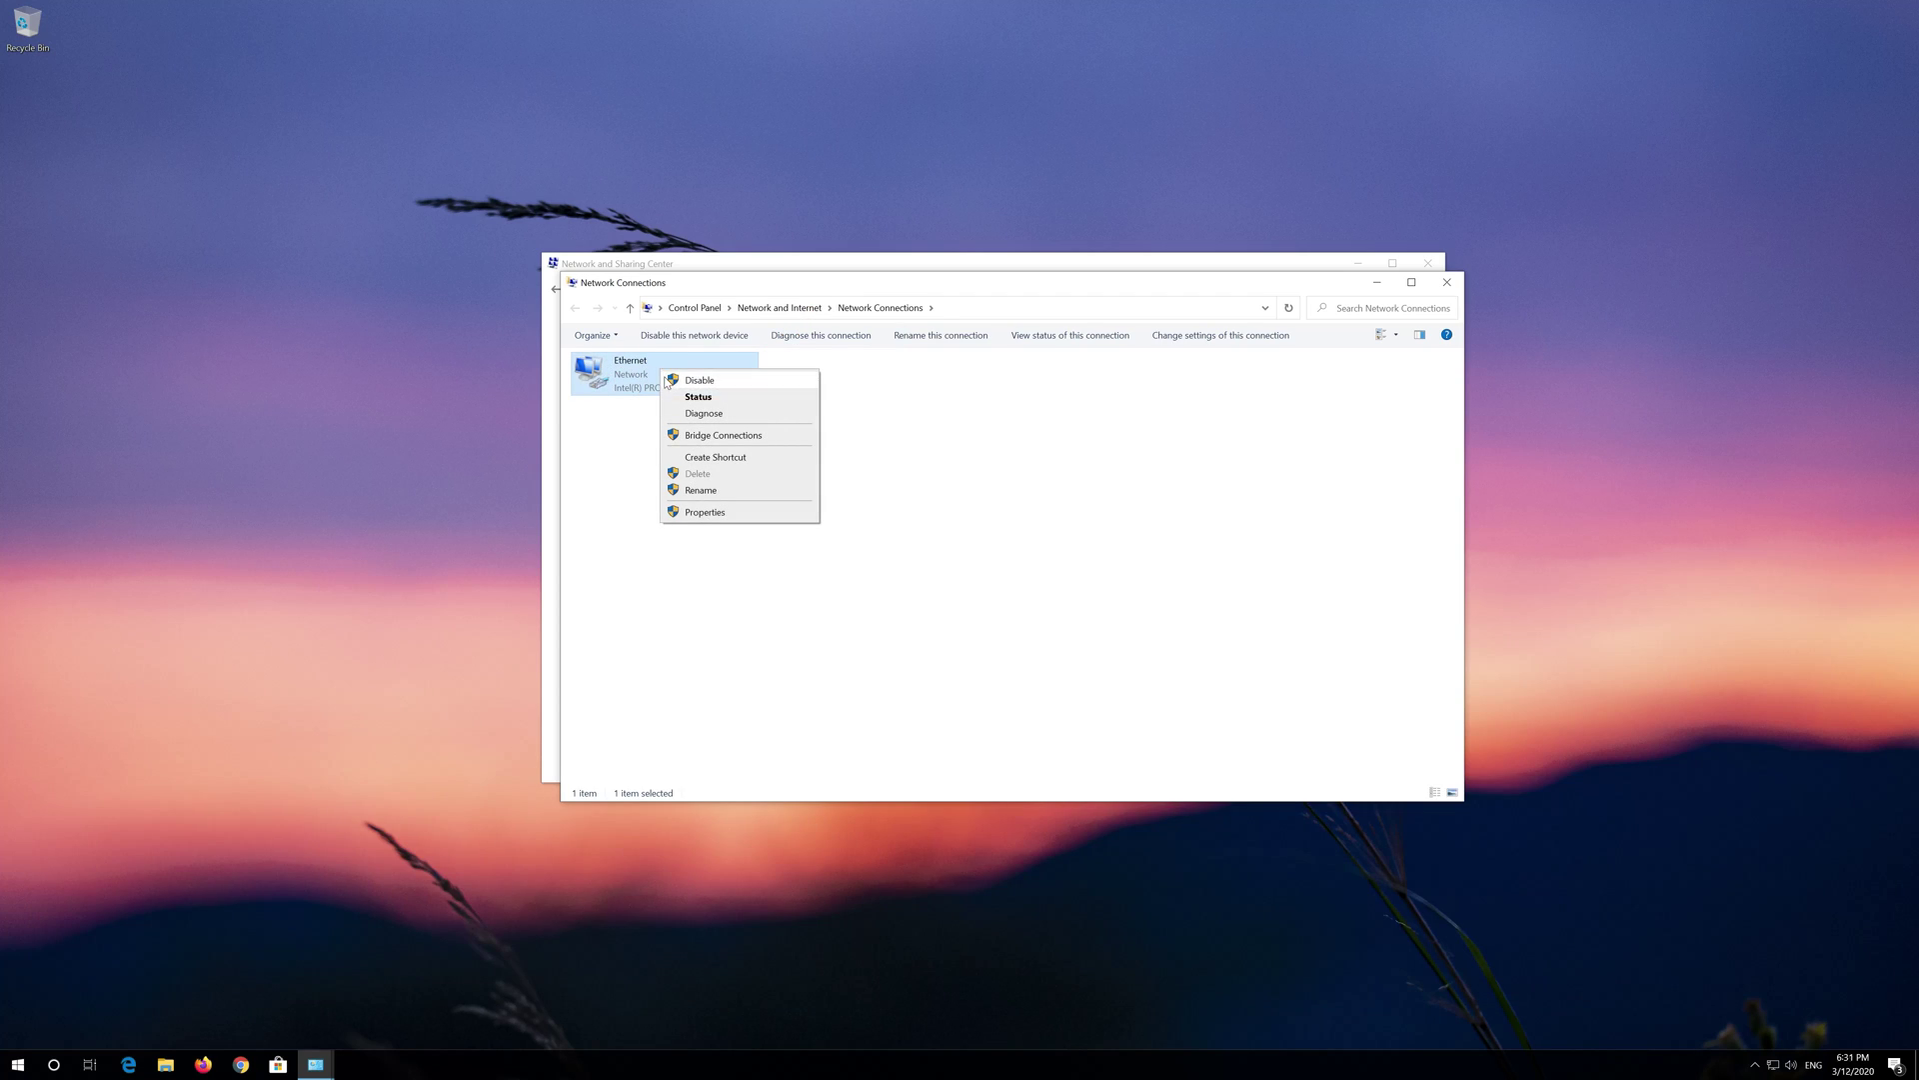
{"action": "left_click", "coordinate": [730, 512]}
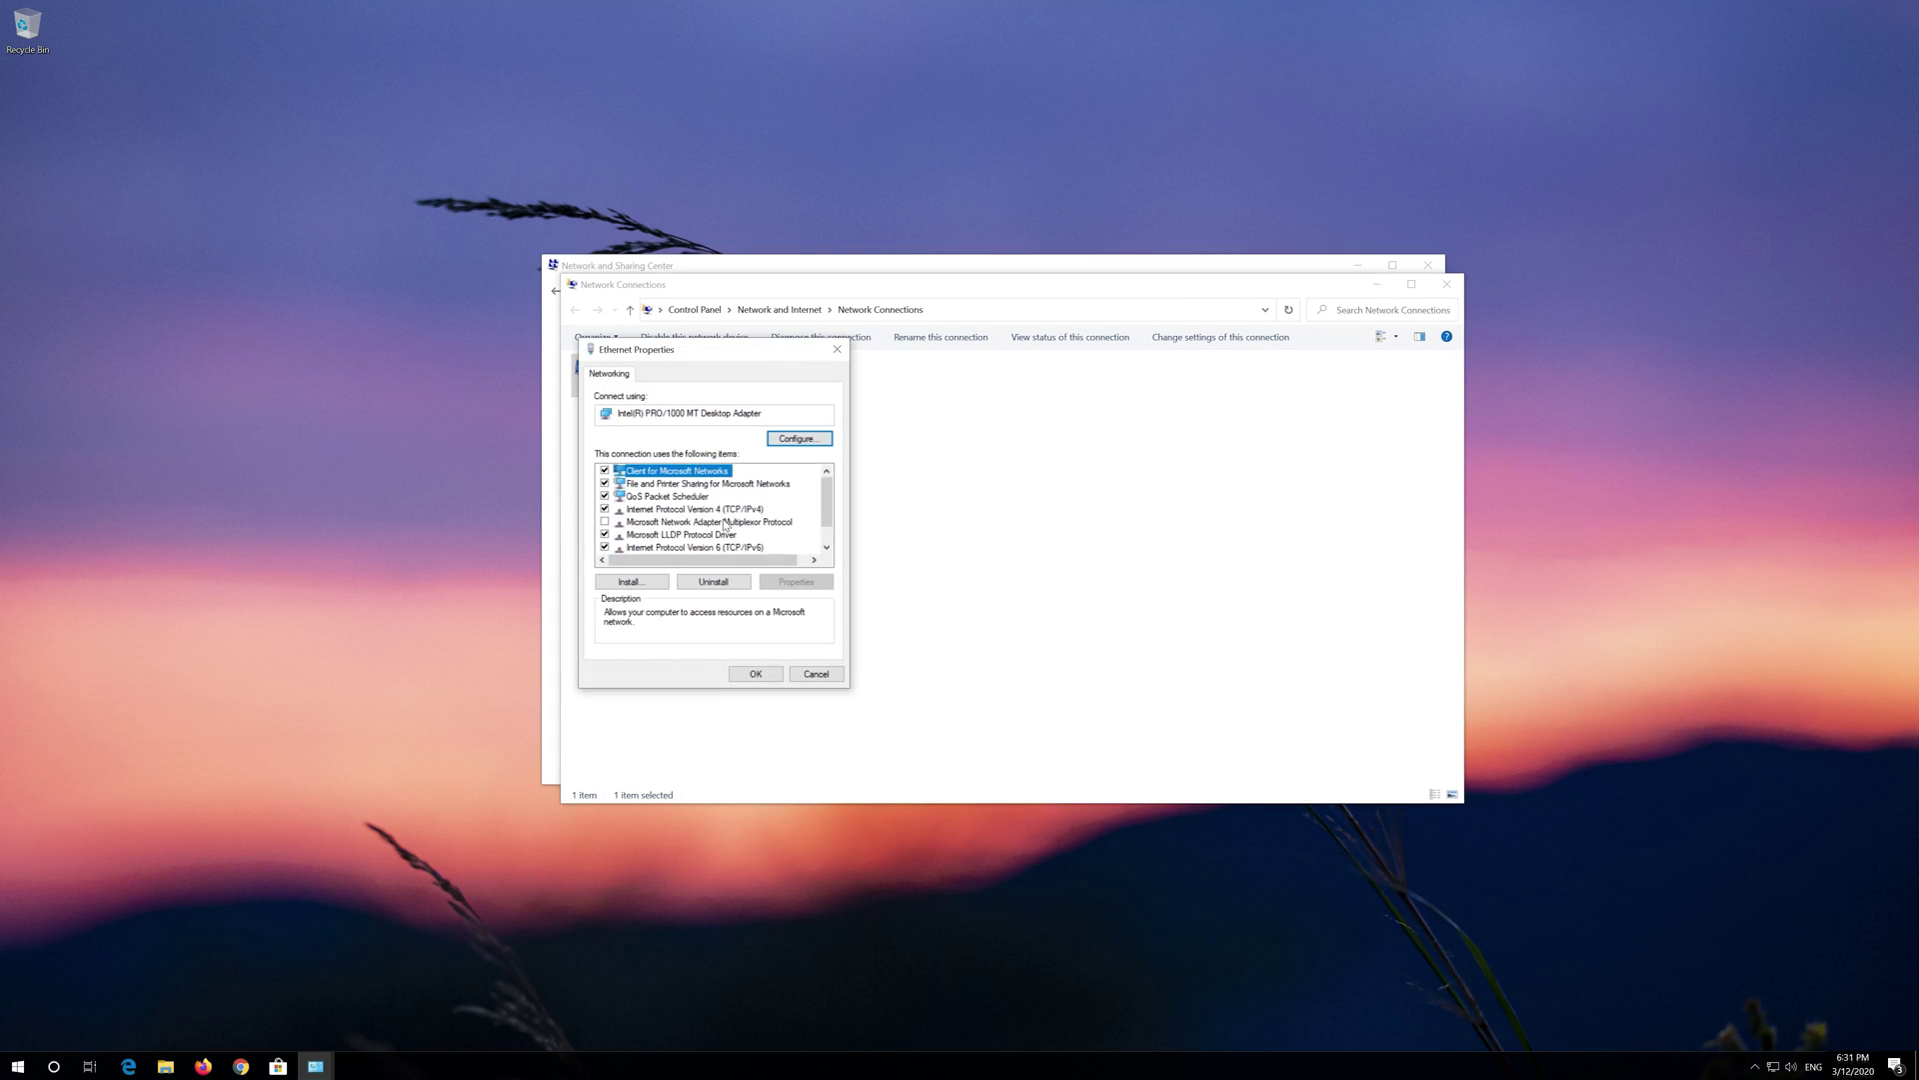
{"action": "left_click_drag", "start_coordinate": [720, 360], "coordinate": [1016, 369]}
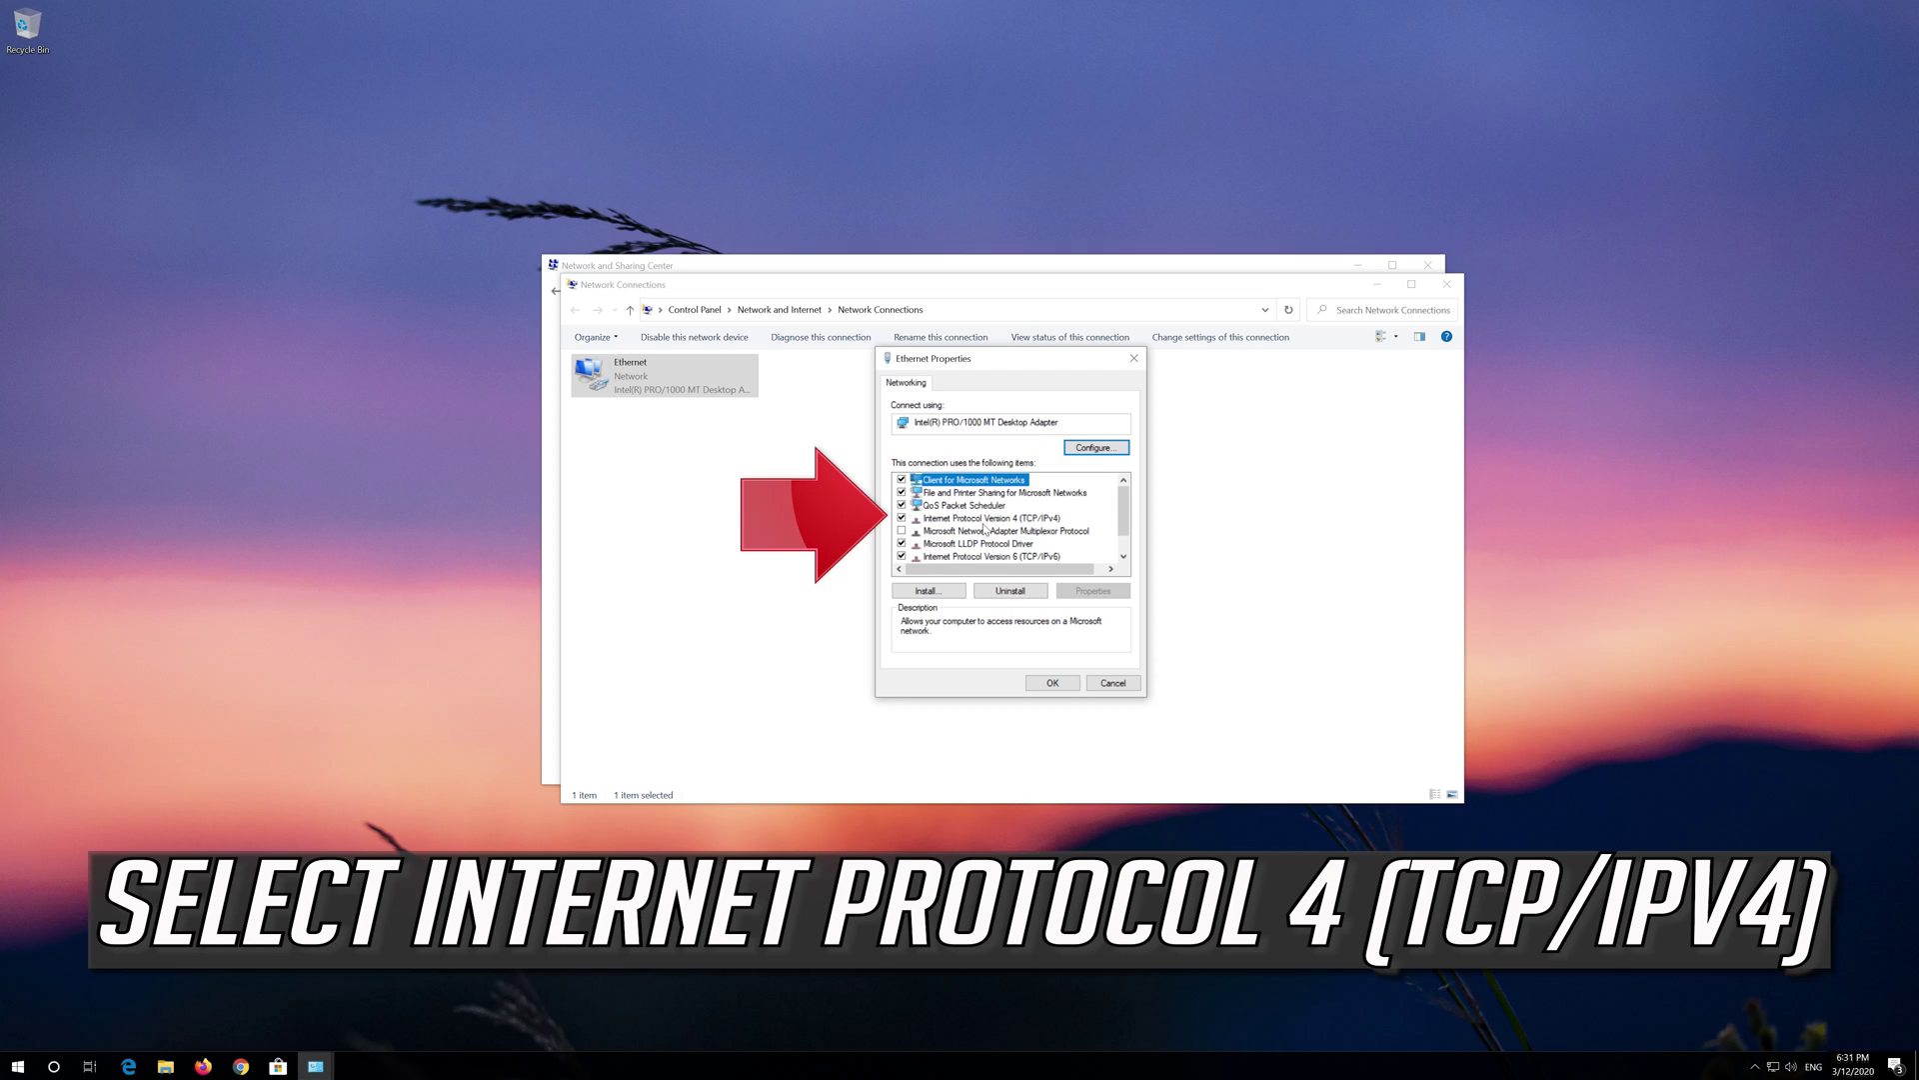
{"action": "left_click", "coordinate": [1035, 518]}
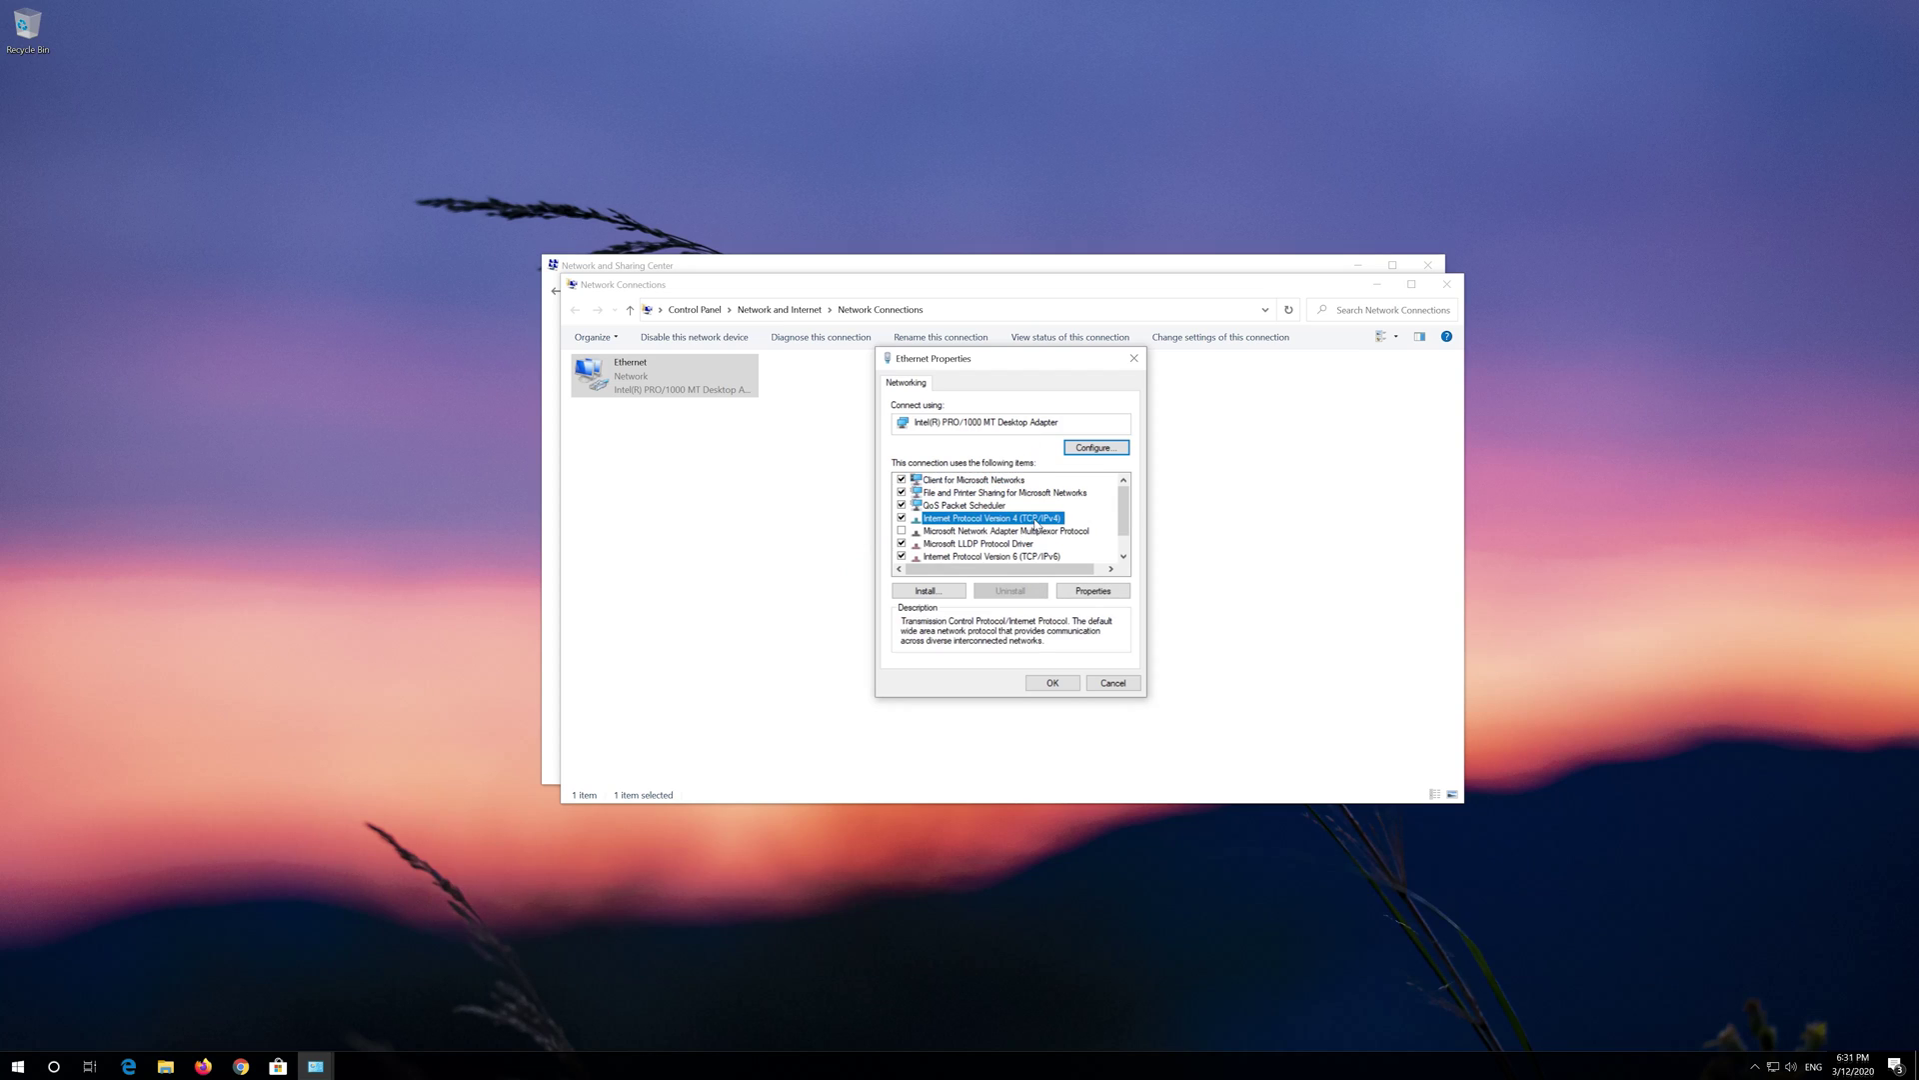
{"action": "left_click", "coordinate": [1093, 591]}
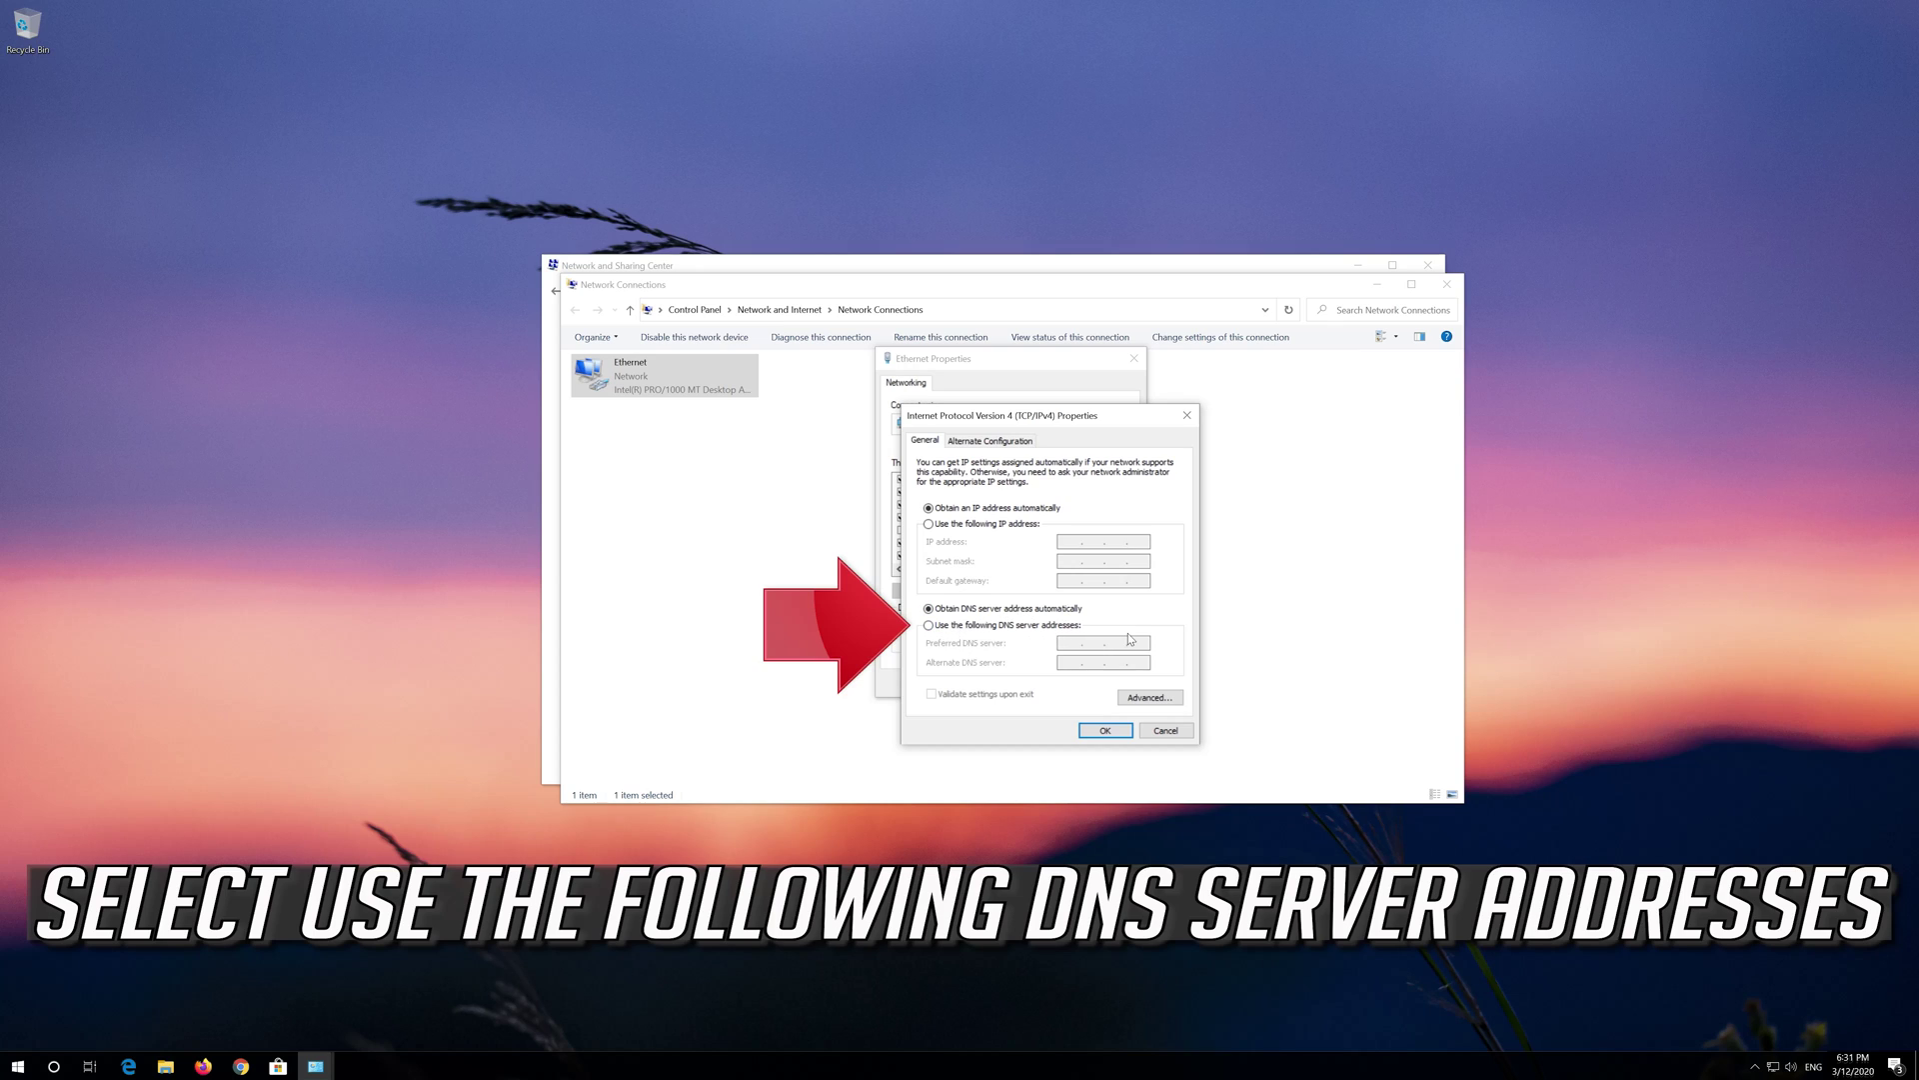
Step: Set the IPv4 DNS servers manually to 1.1.1.1 as preferred and 1.0.0.1 as alternate, and close the Ethernet properties
{"action": "left_click", "coordinate": [928, 626]}
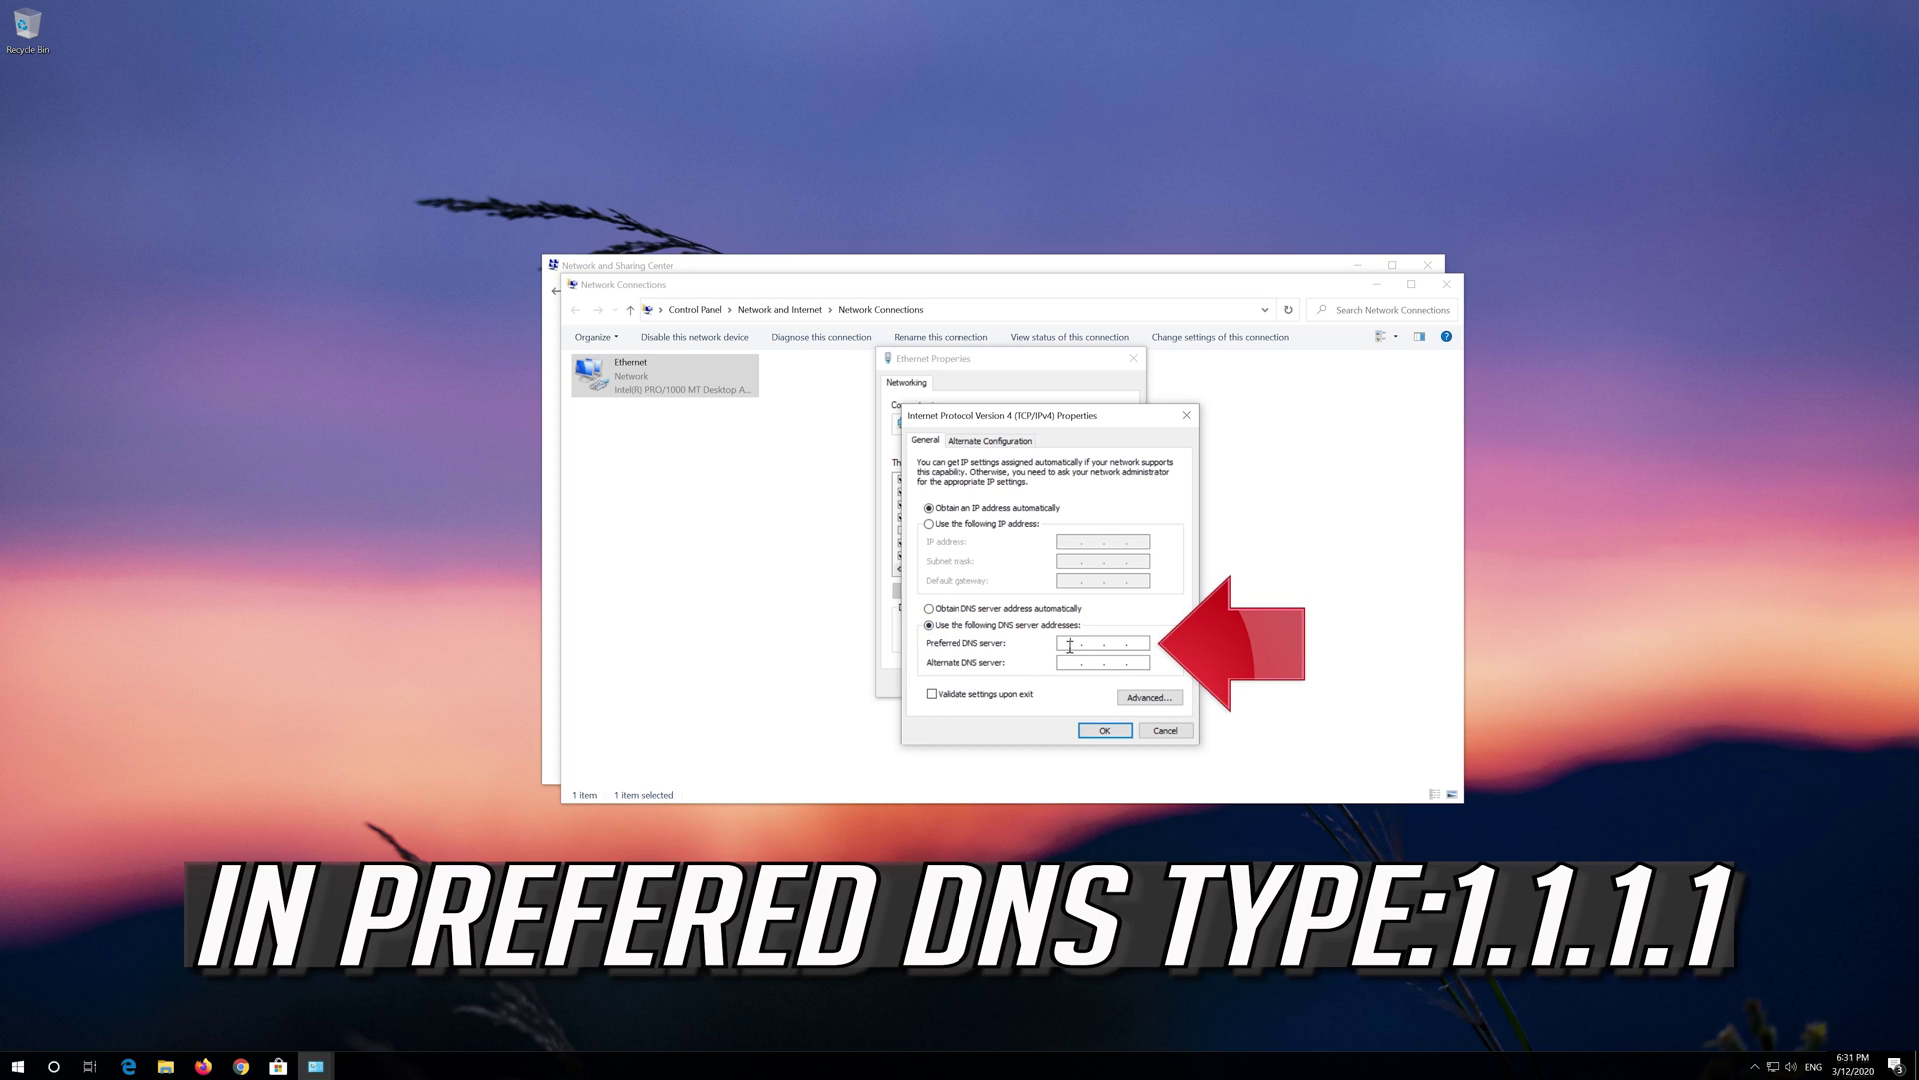
{"action": "type", "text": "1.1.1.1"}
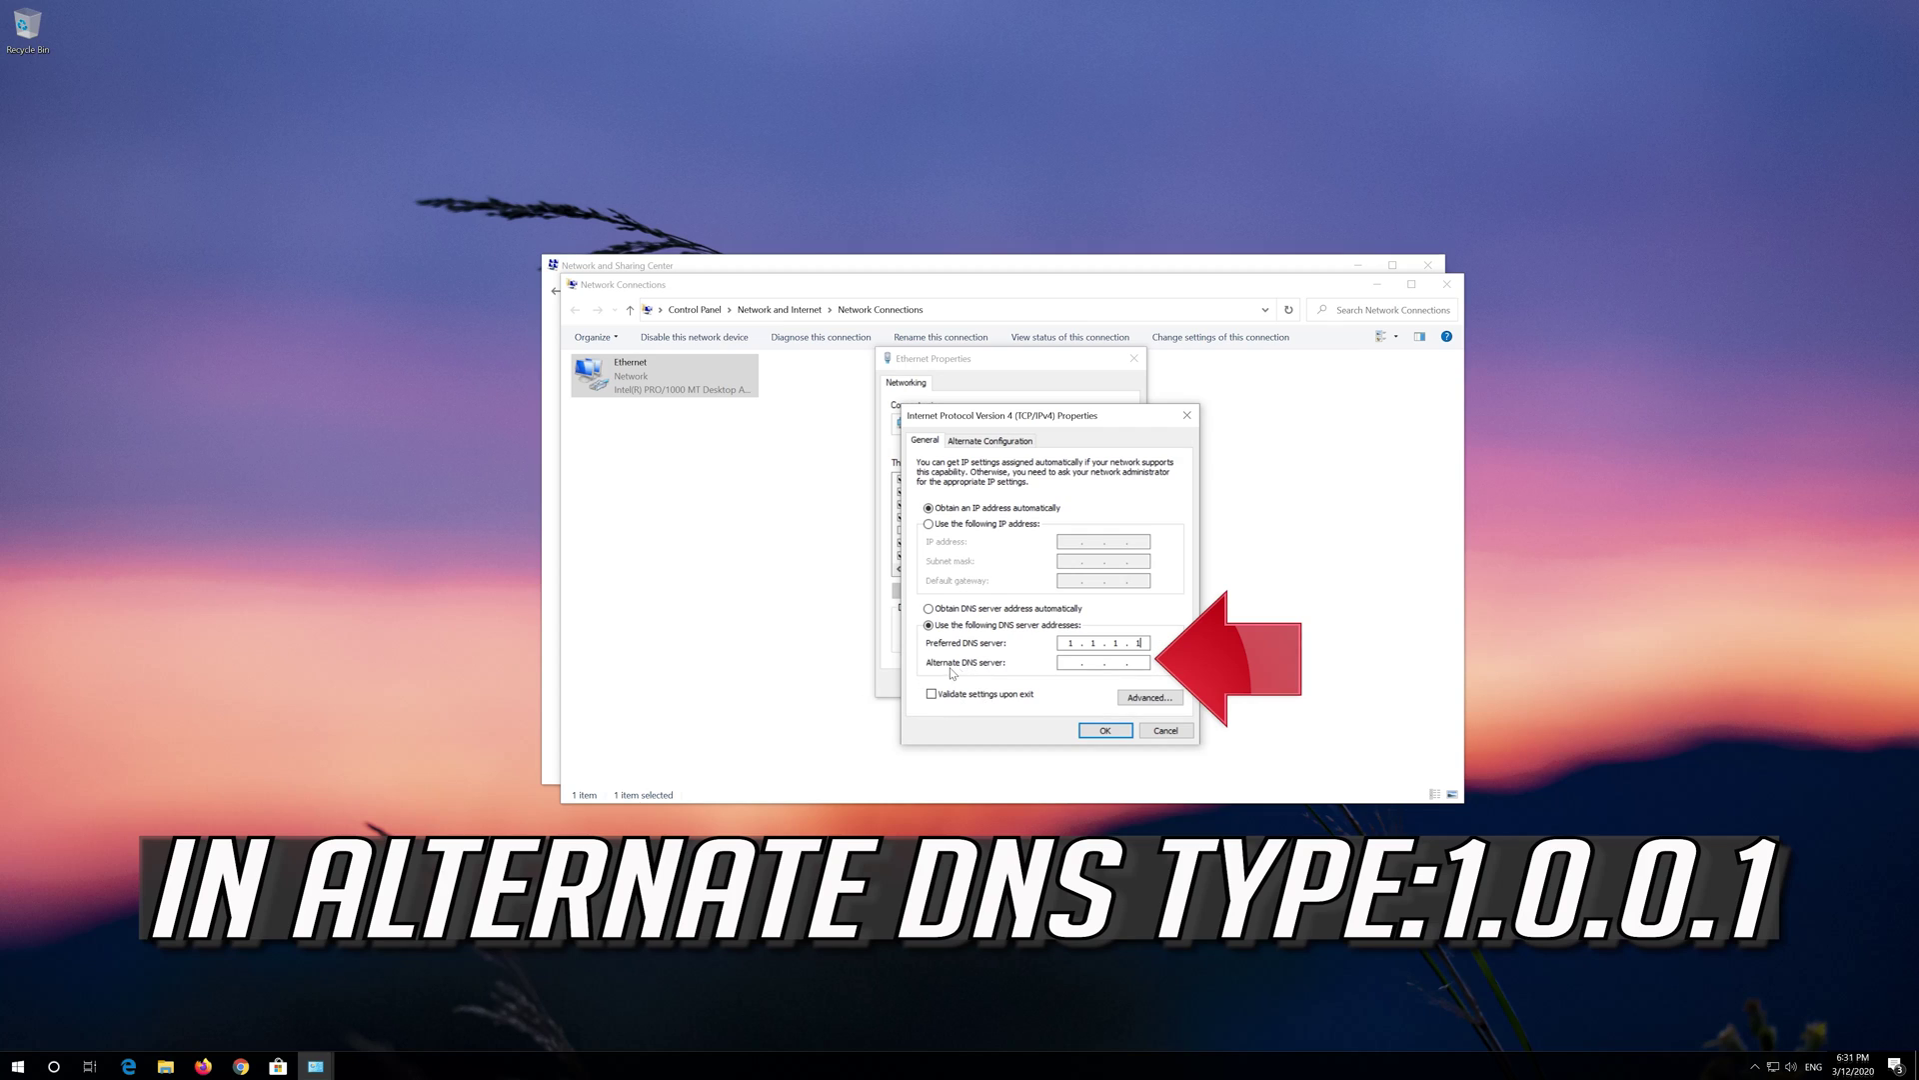
{"action": "left_click", "coordinate": [1068, 660]}
{"action": "type", "text": "1.0.0."}
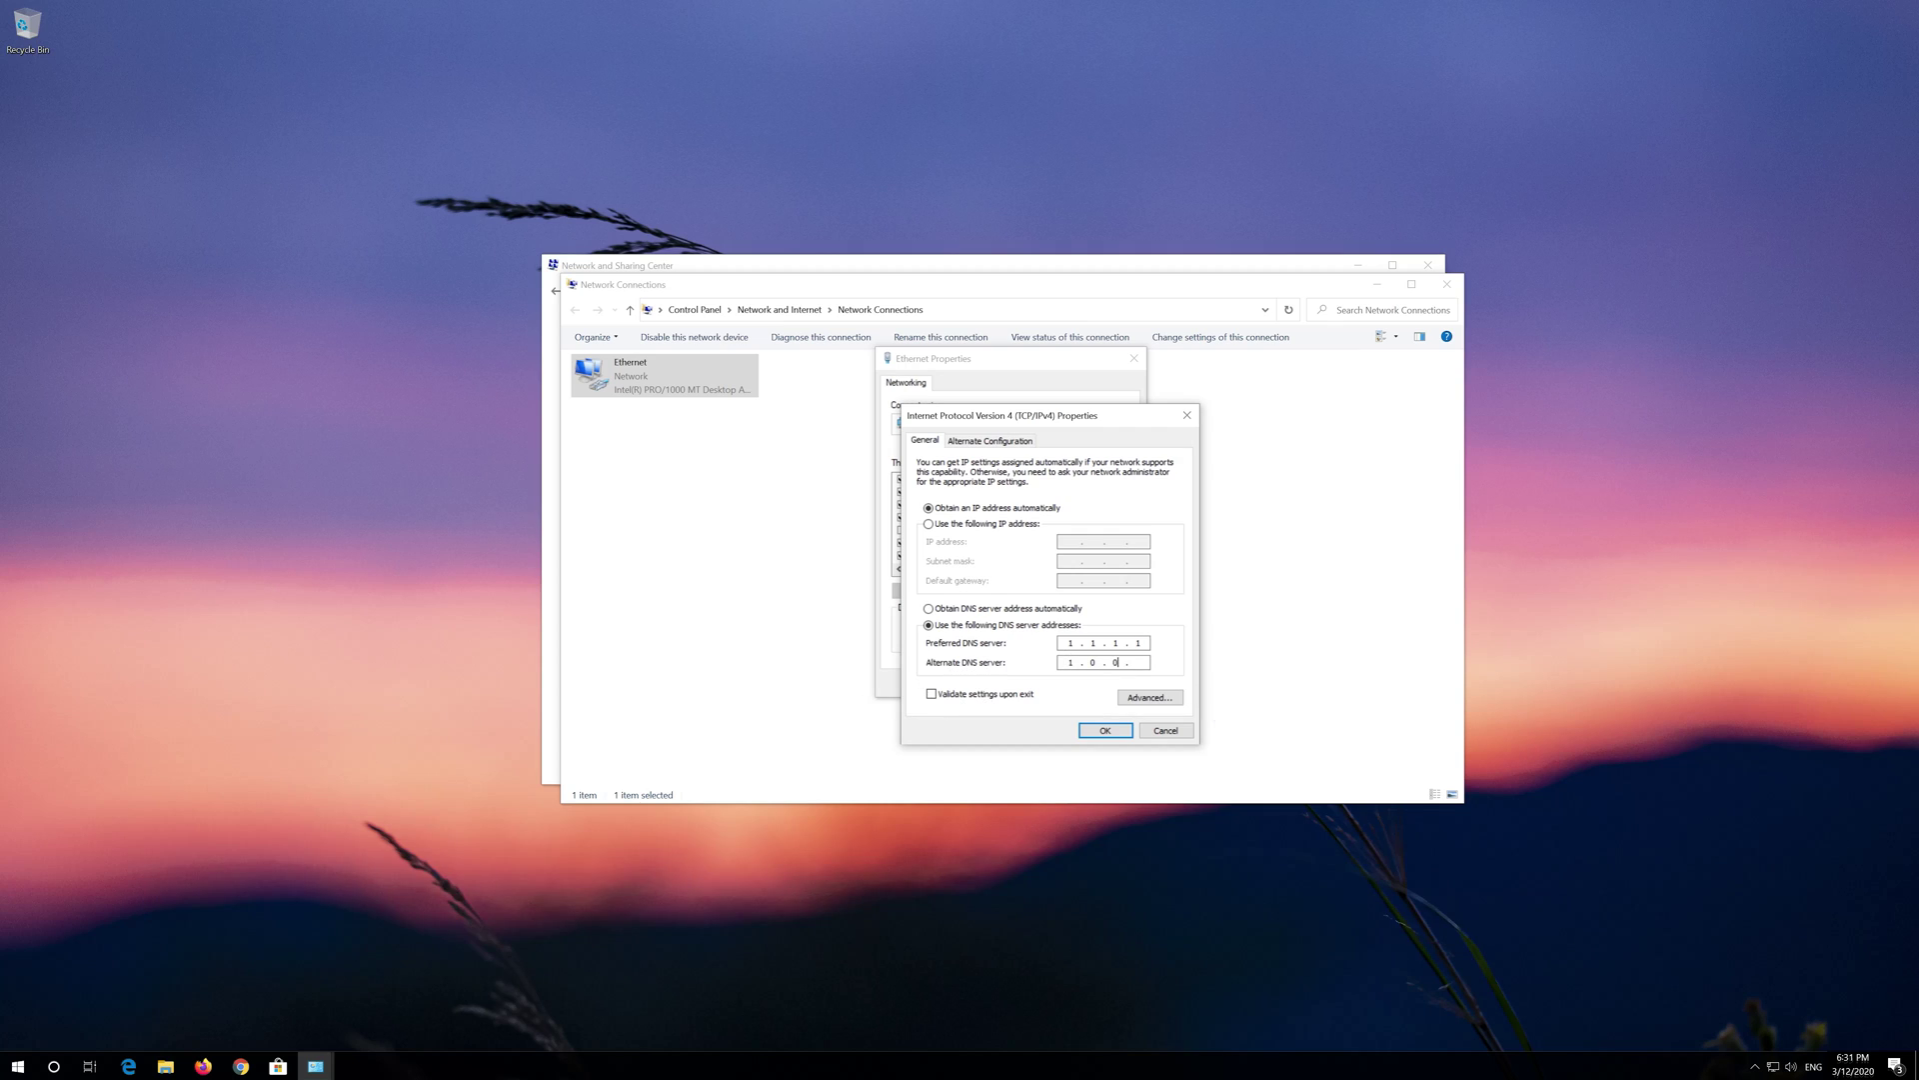
{"action": "type", "text": "1"}
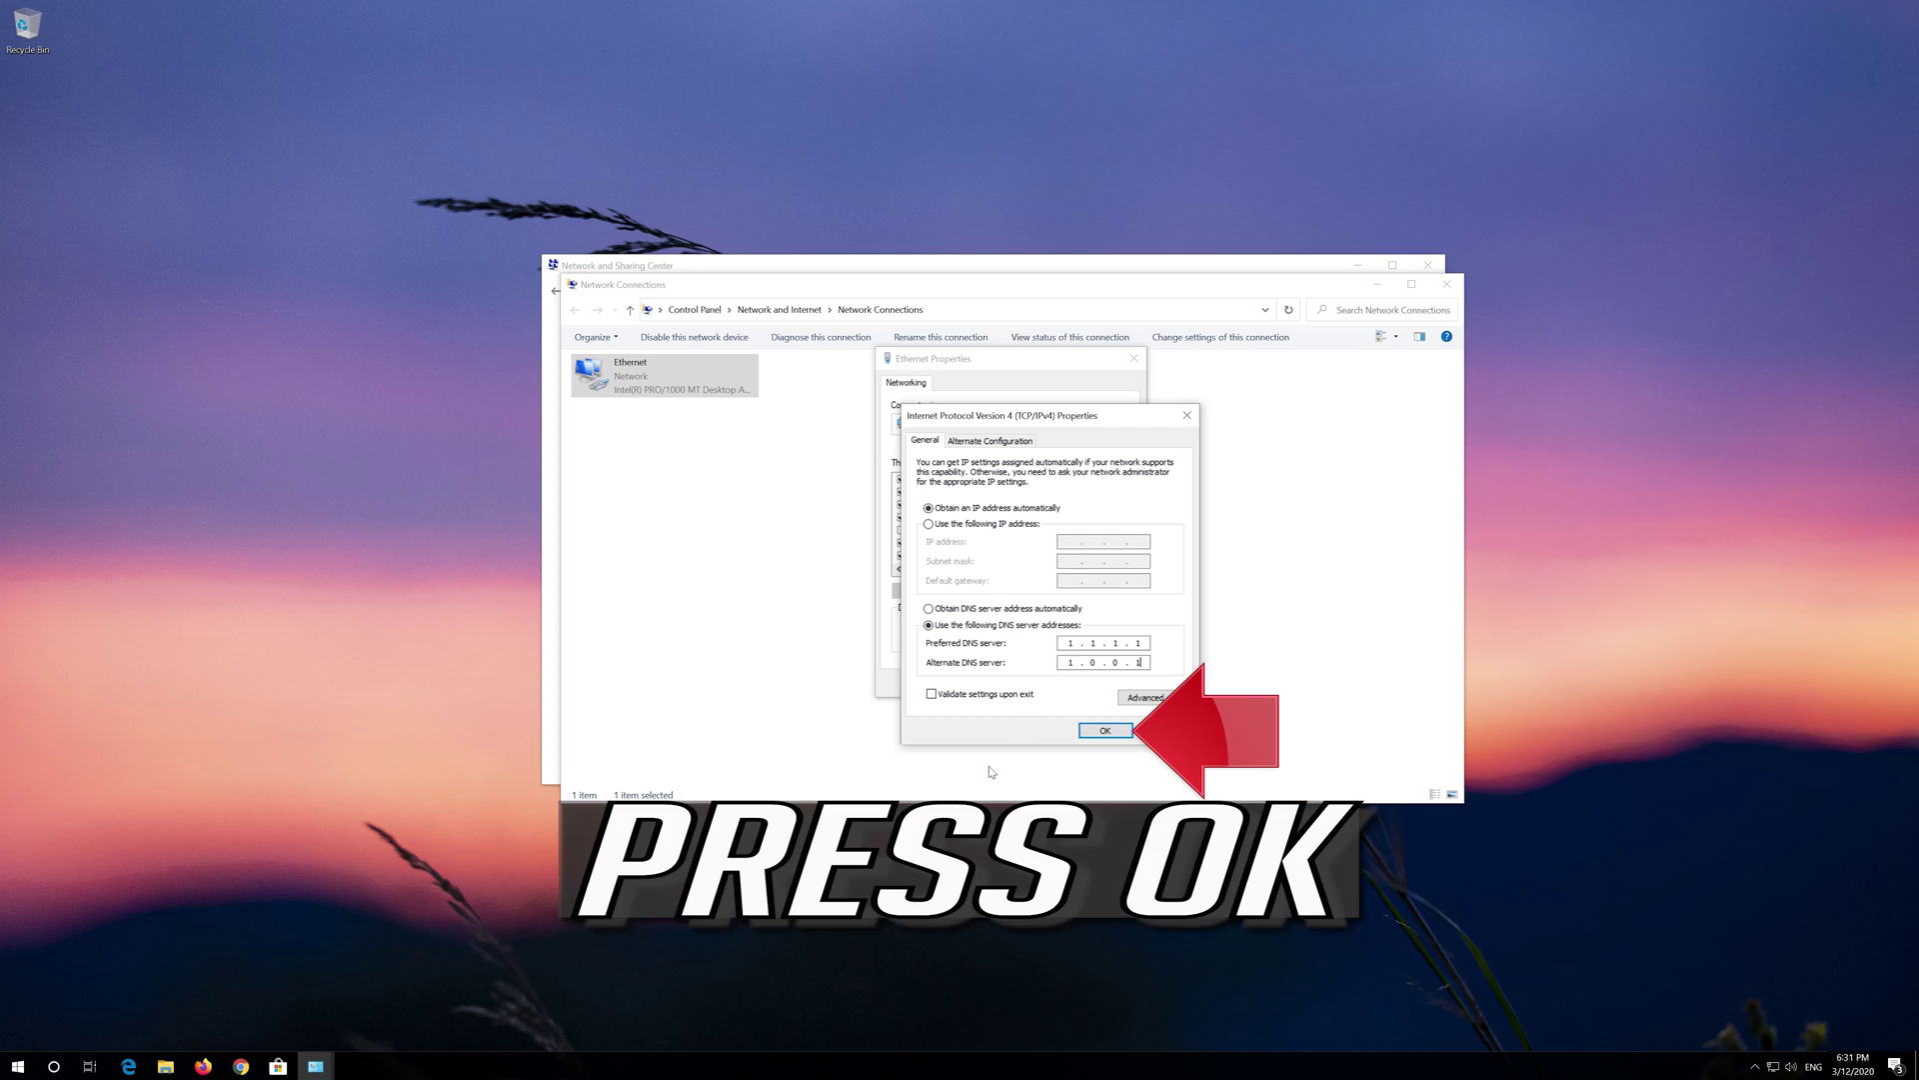
{"action": "left_click", "coordinate": [1112, 731]}
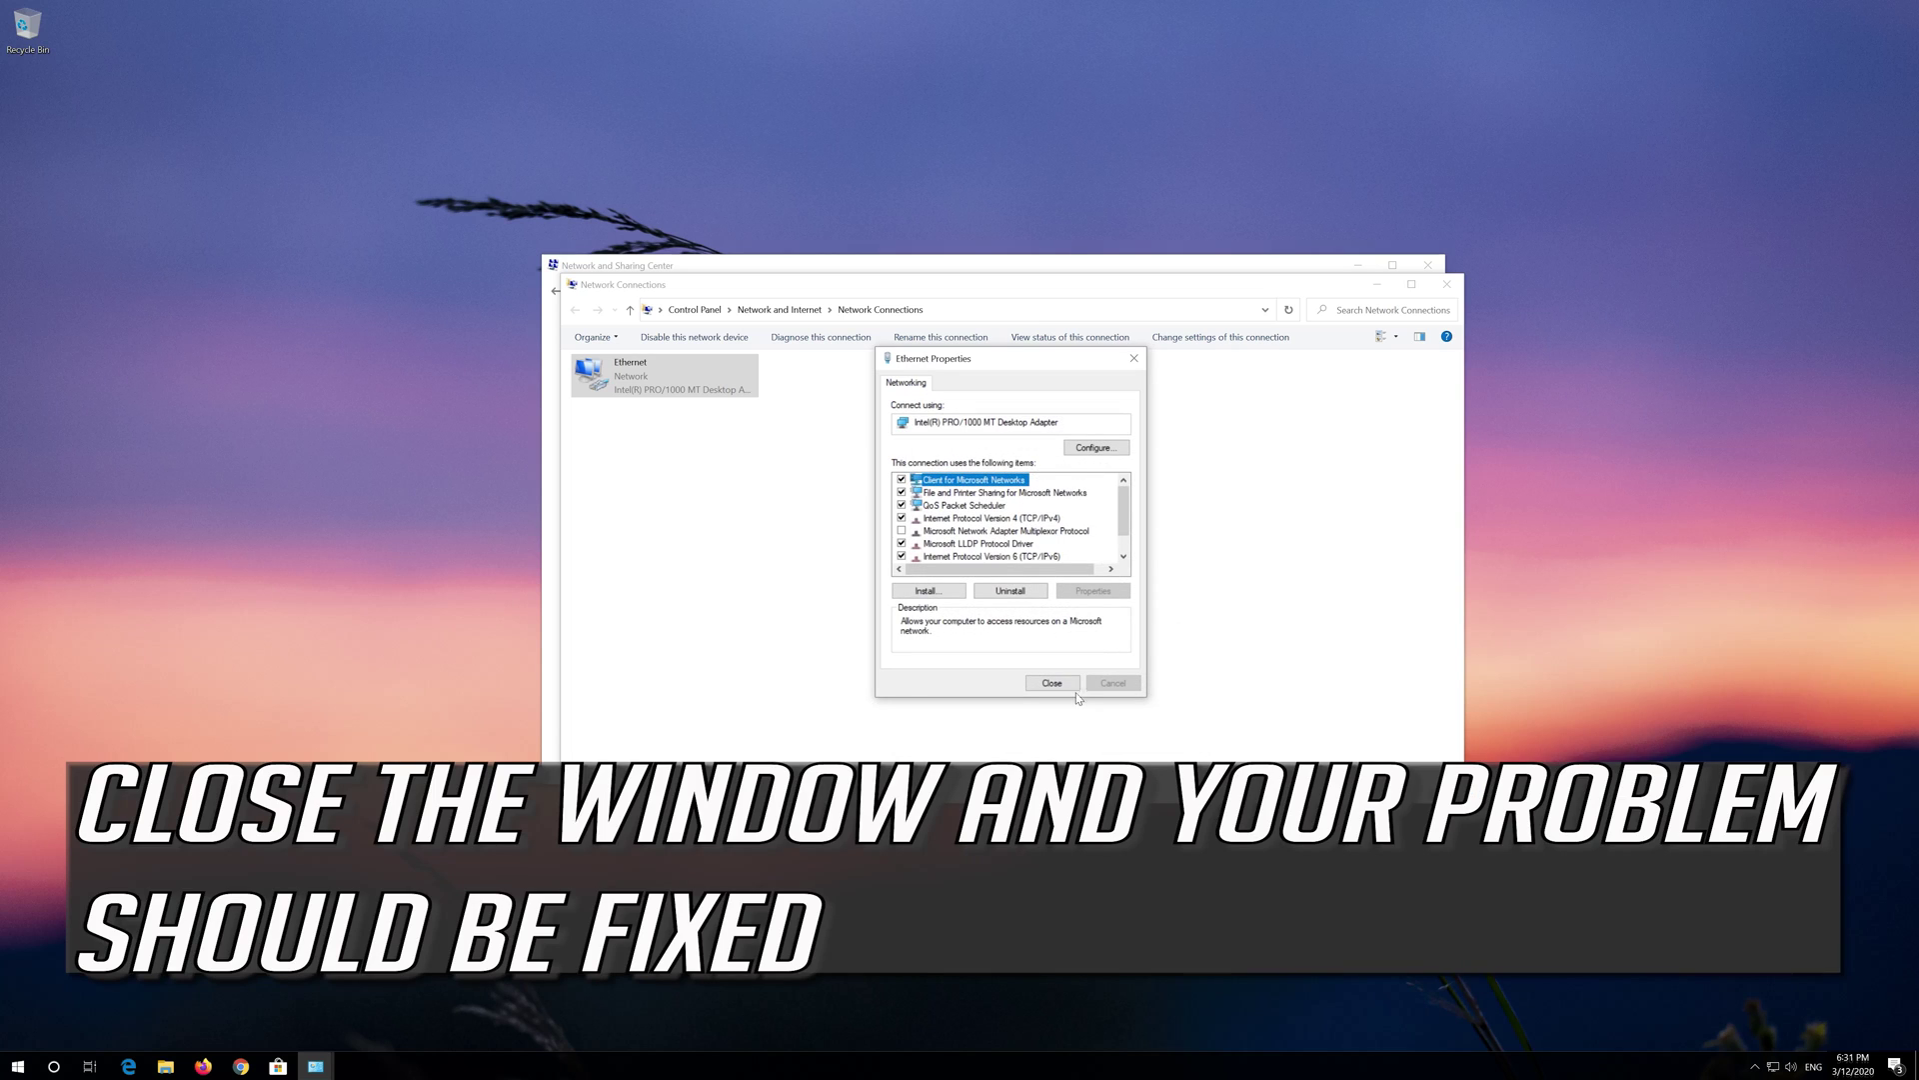
{"action": "left_click", "coordinate": [1050, 686]}
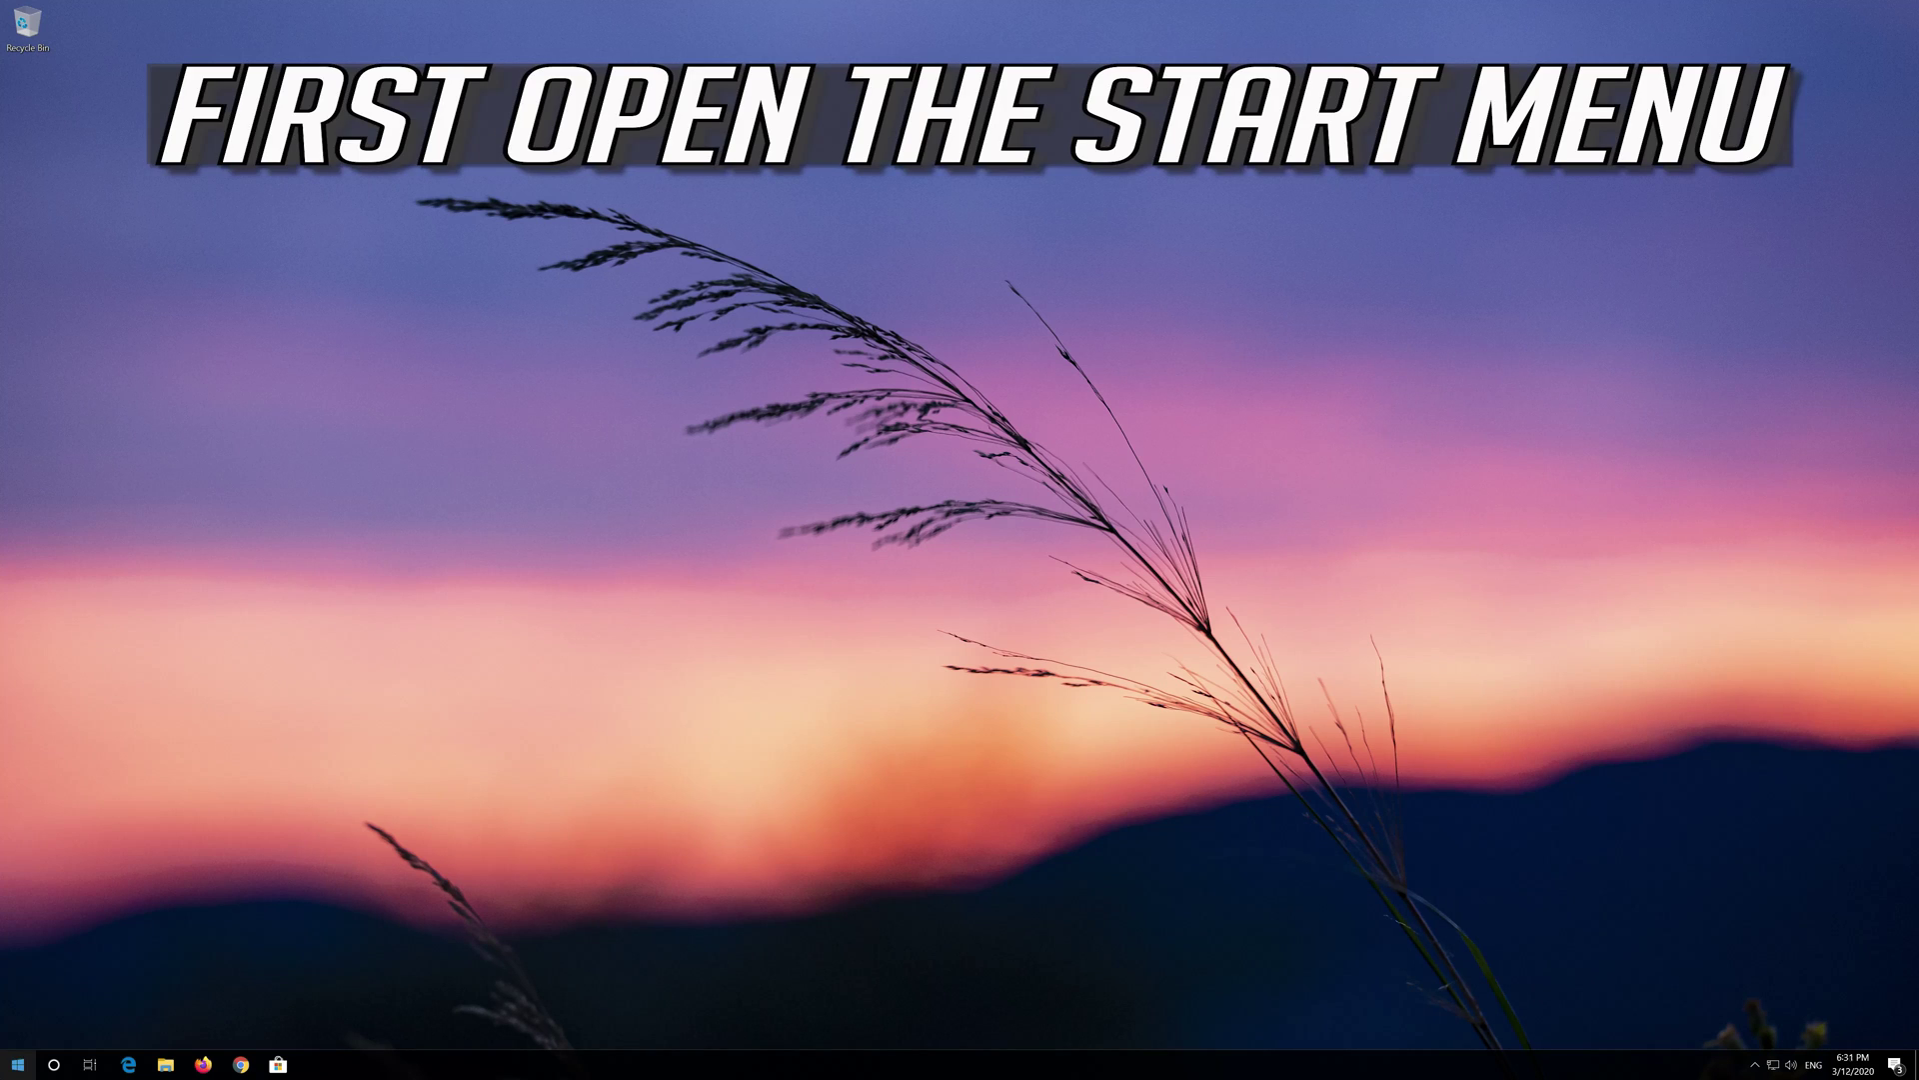
Step: Open the Network & Internet status page in Windows Settings
{"action": "left_click", "coordinate": [18, 1064]}
{"action": "mouse_move", "coordinate": [18, 996]}
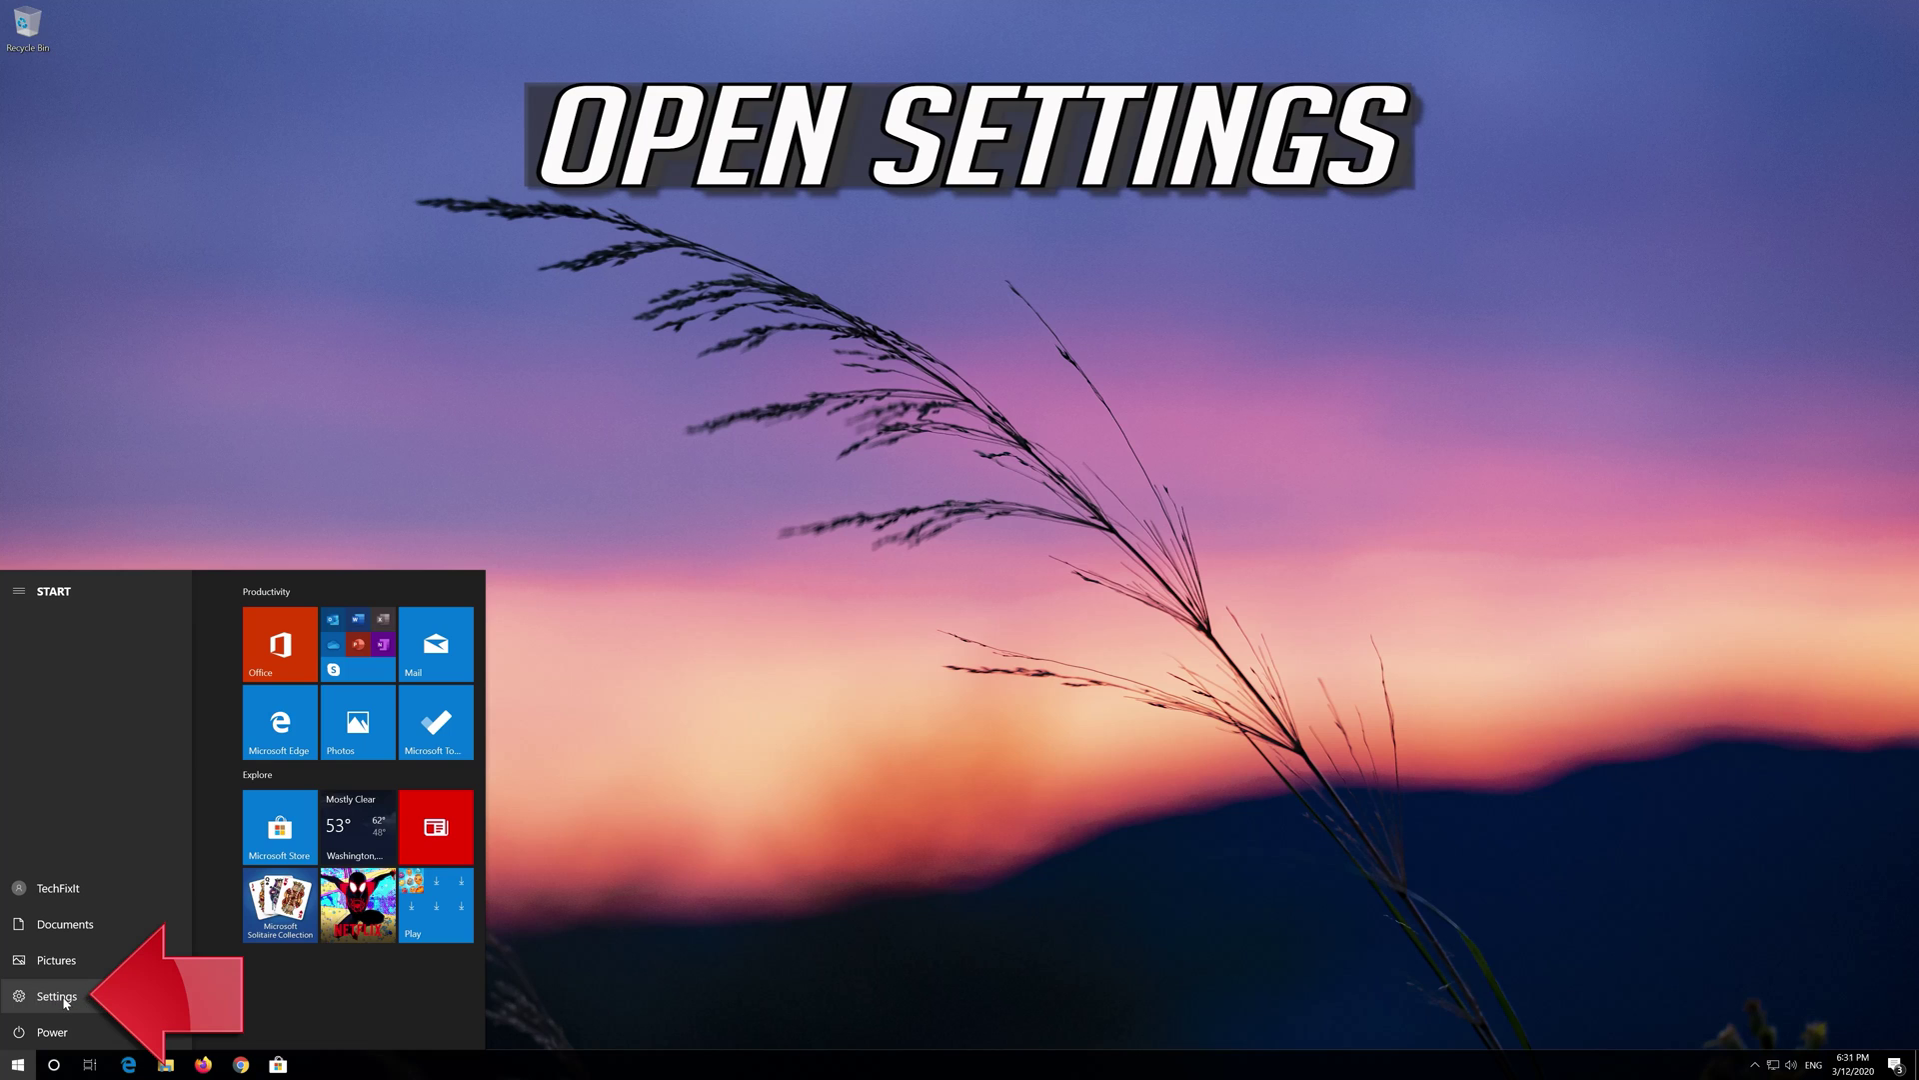
{"action": "left_click", "coordinate": [63, 997]}
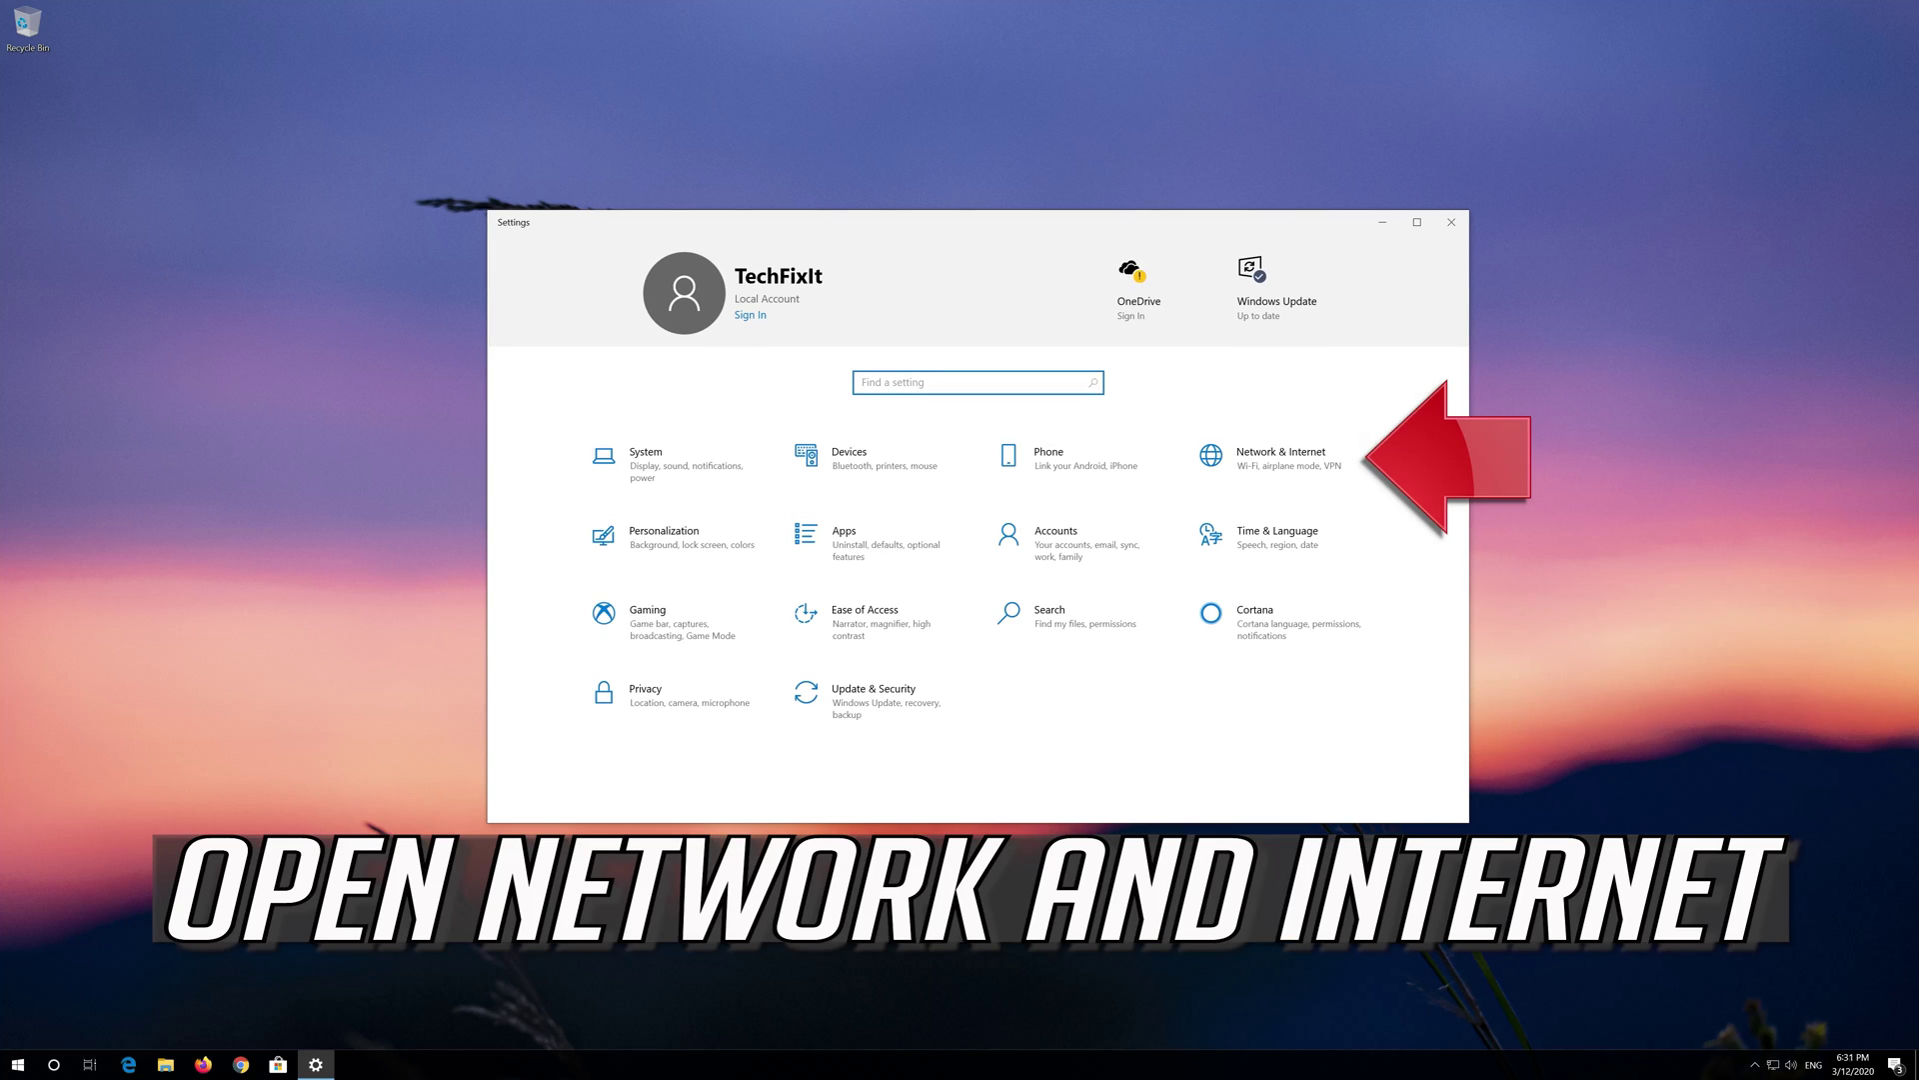
{"action": "left_click", "coordinate": [1278, 466]}
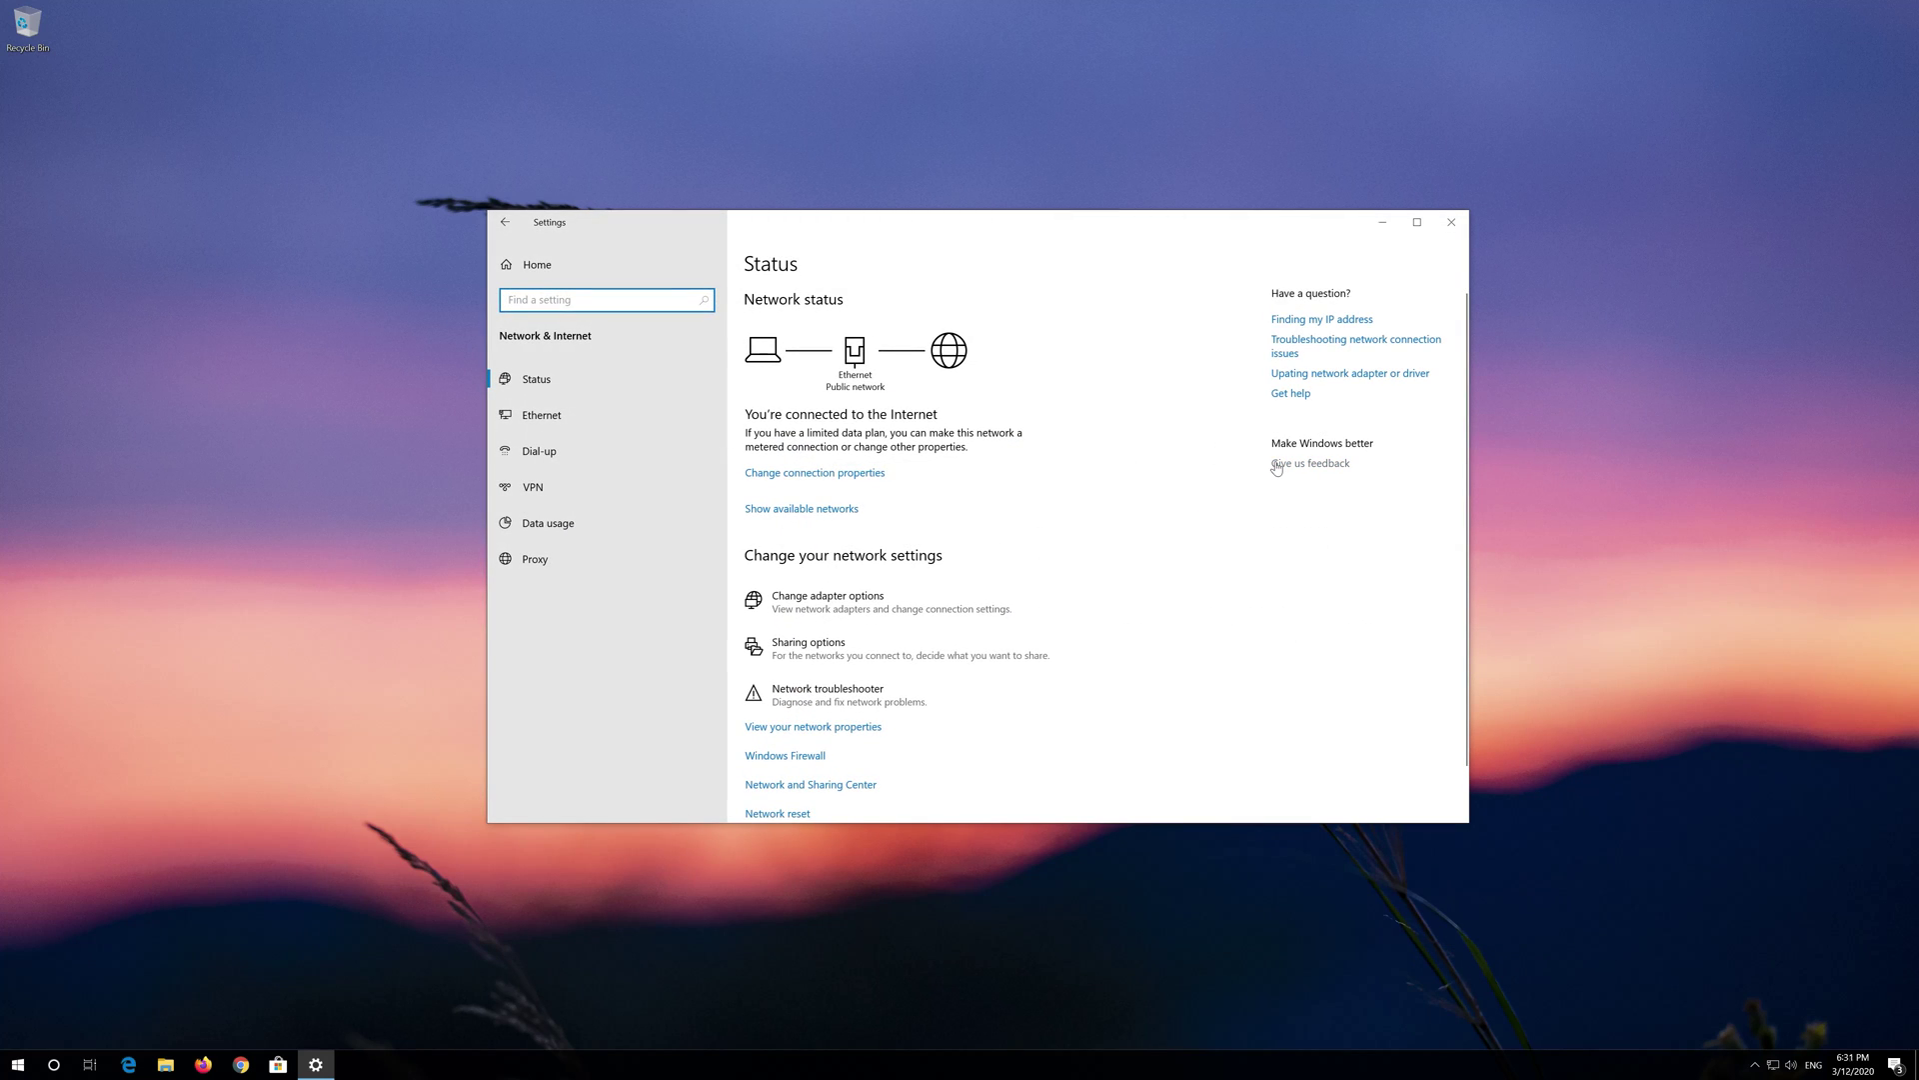
Step: Run and confirm a network reset from the Network & Internet status page, then dismiss the sign-out notice and close Settings
{"action": "scroll", "coordinate": [925, 539], "scroll_direction": "down", "scroll_amount": 1}
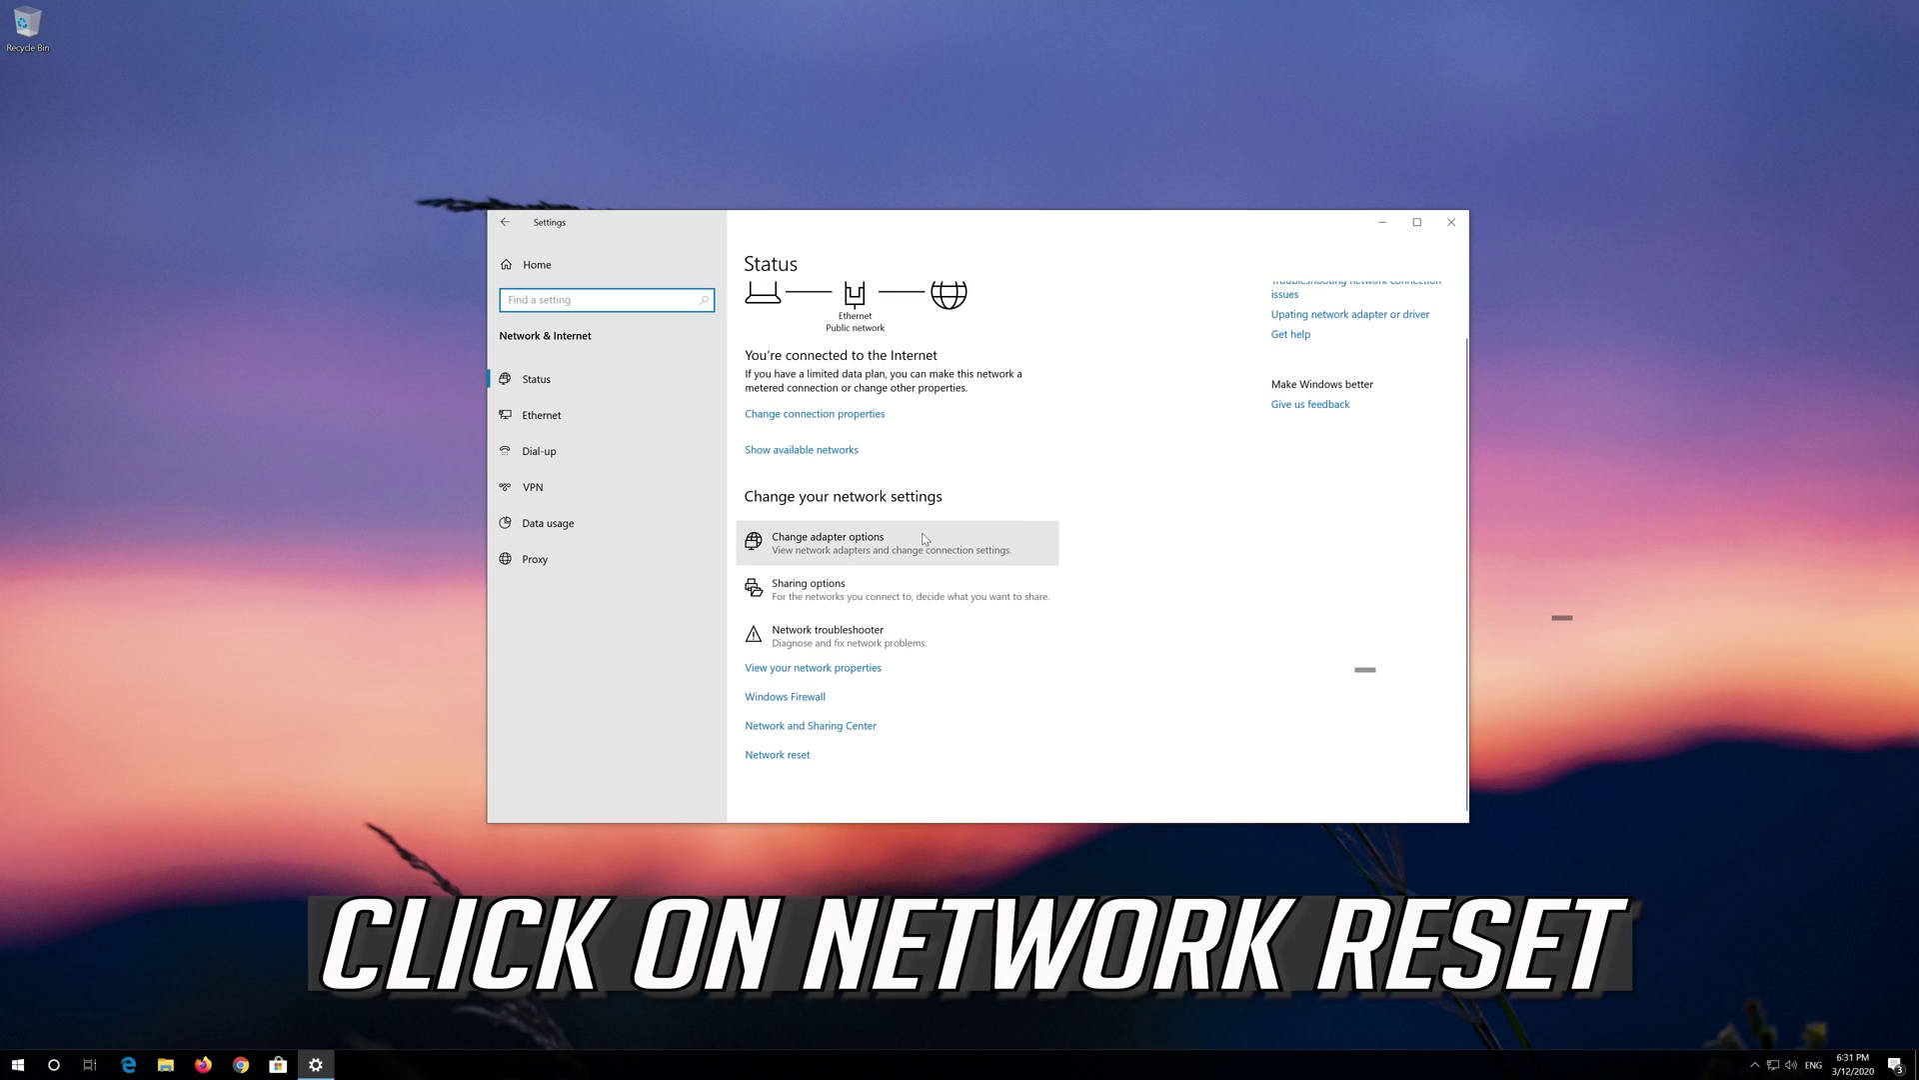
{"action": "left_click", "coordinate": [790, 755]}
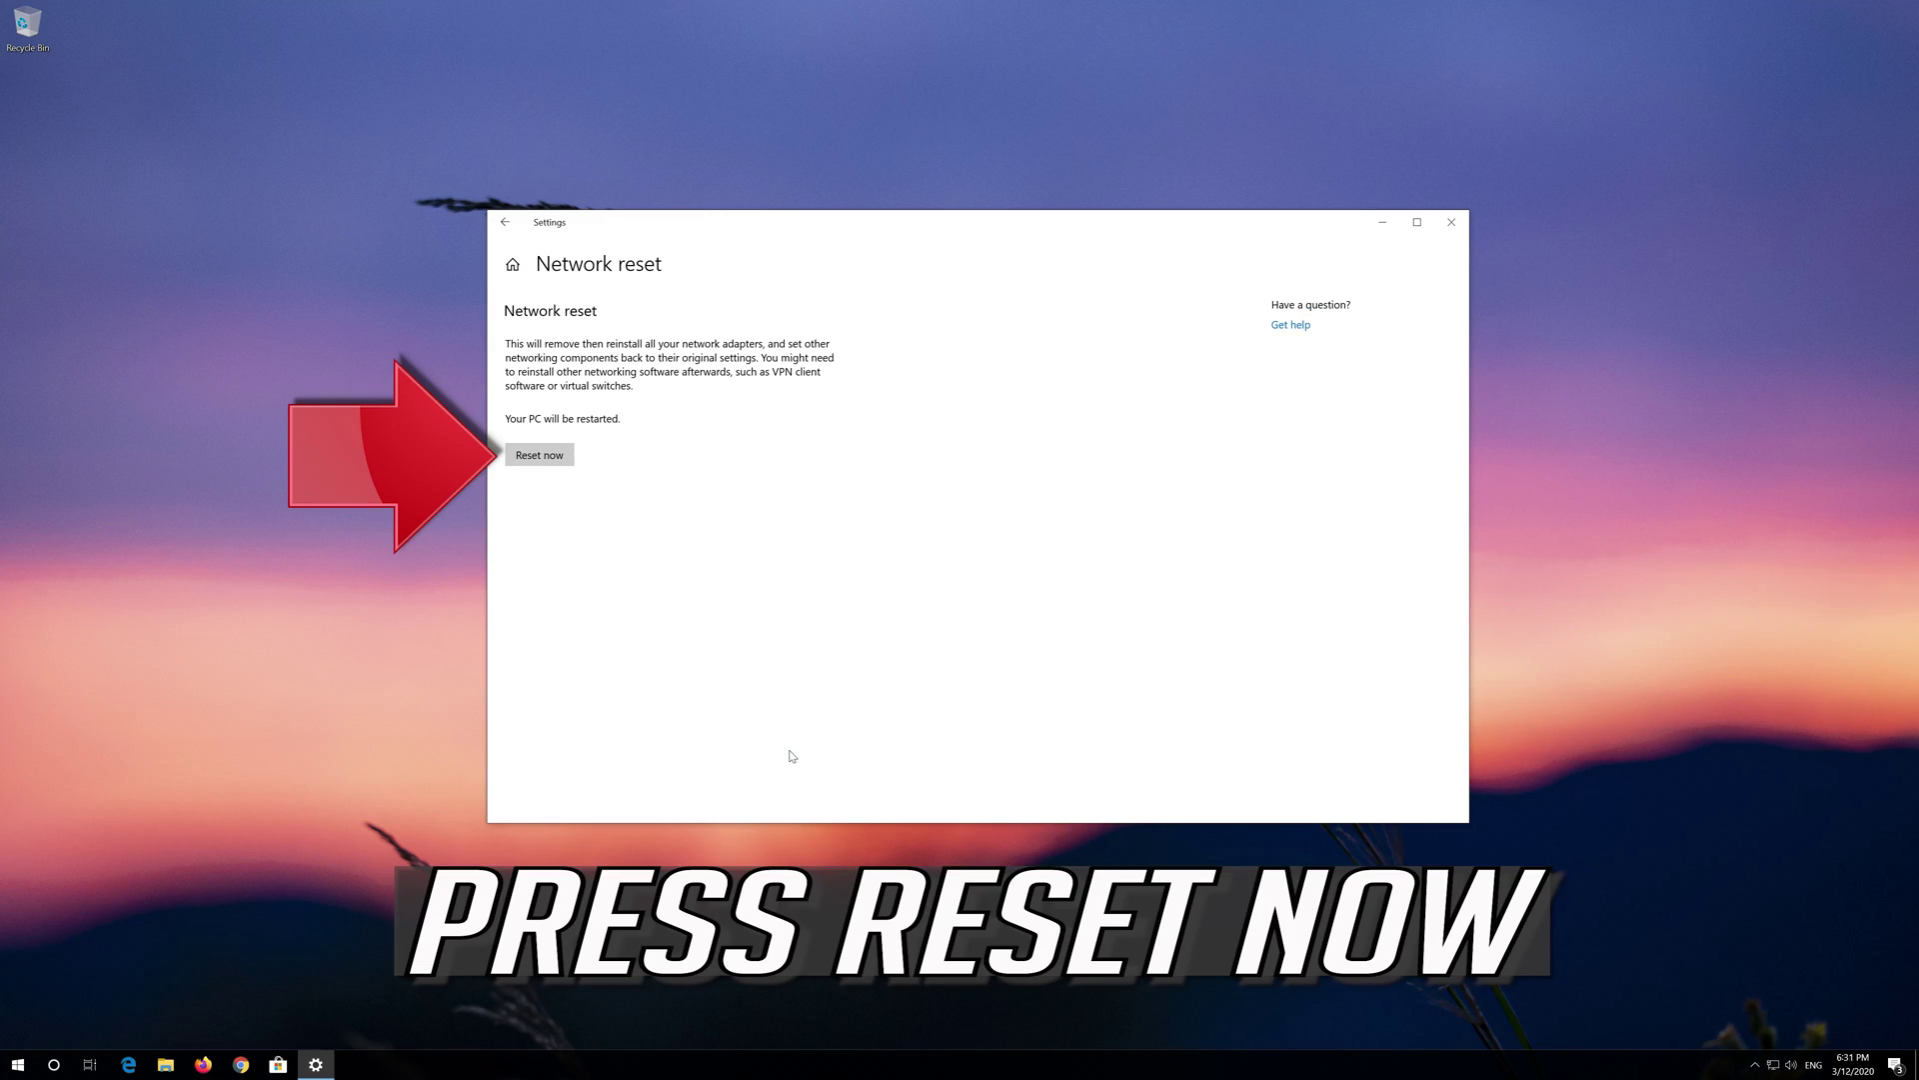
{"action": "left_click", "coordinate": [525, 459]}
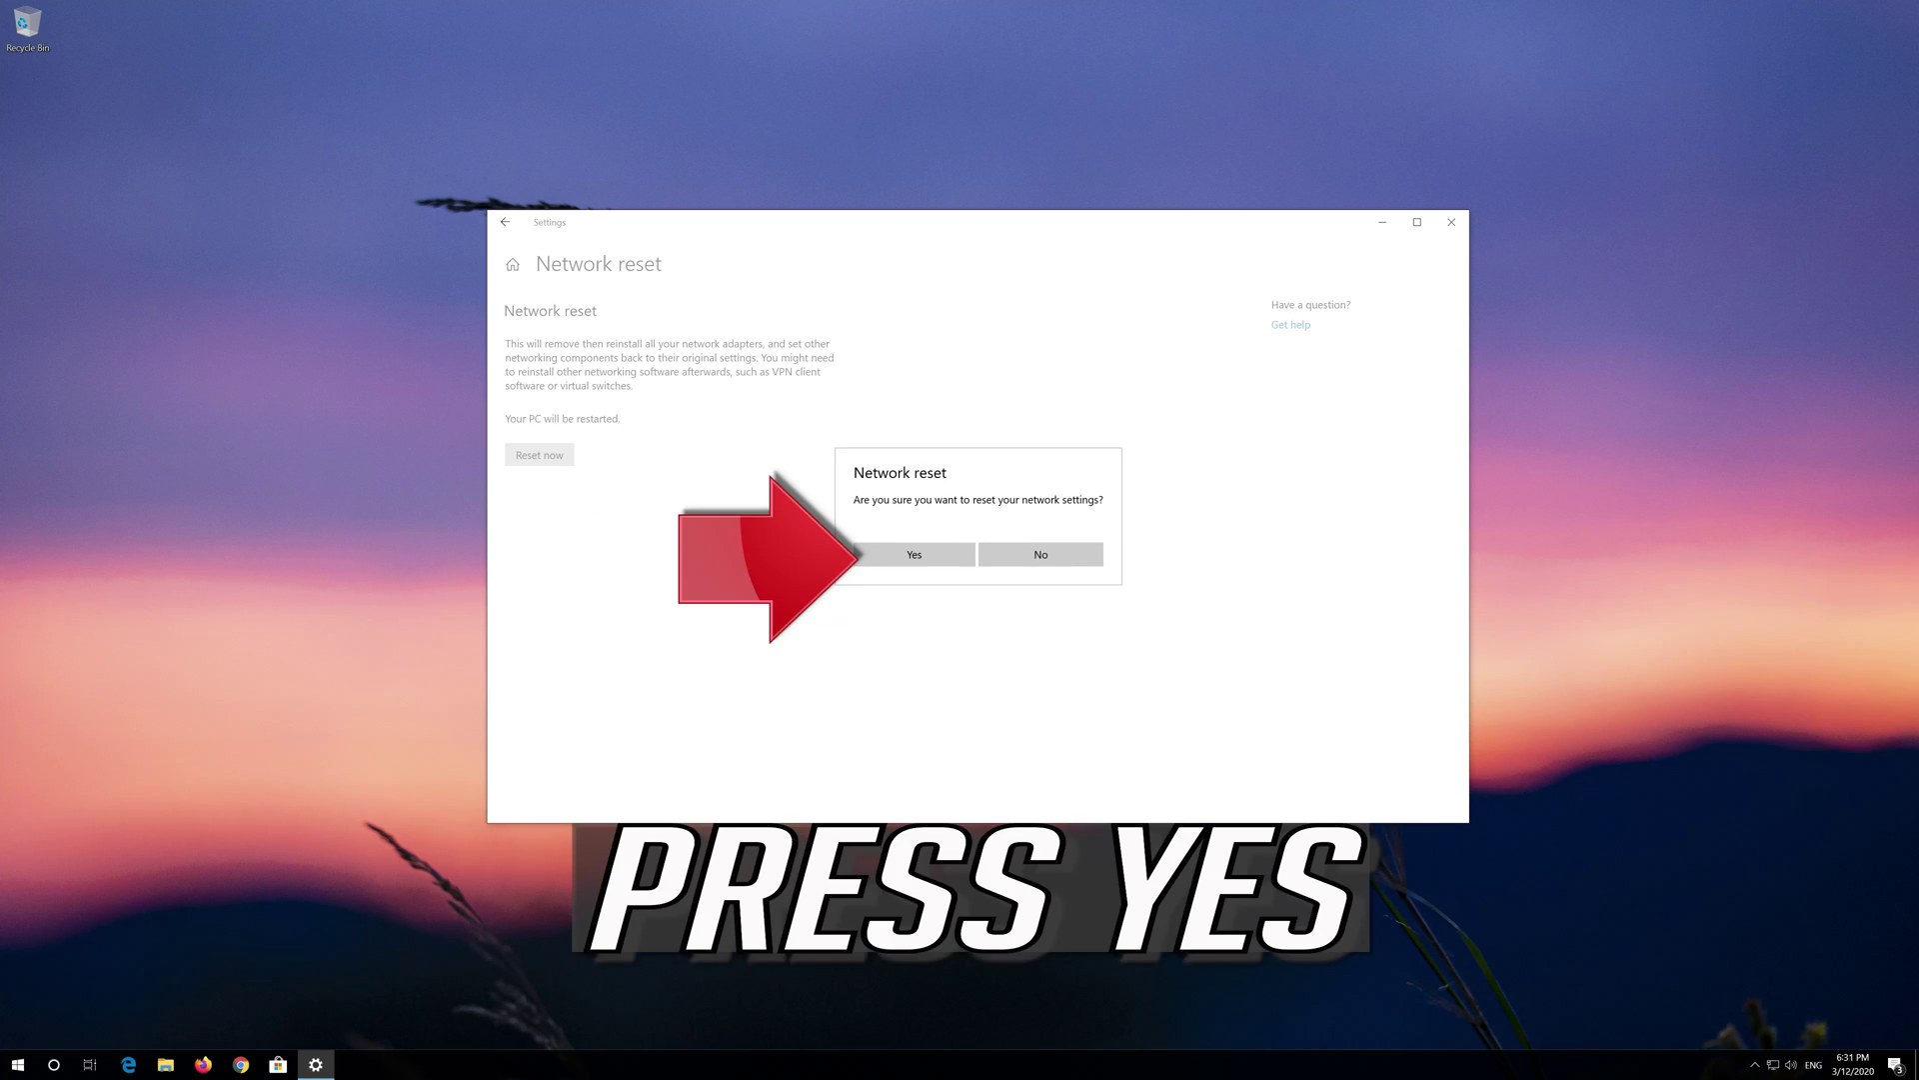
{"action": "left_click", "coordinate": [912, 556]}
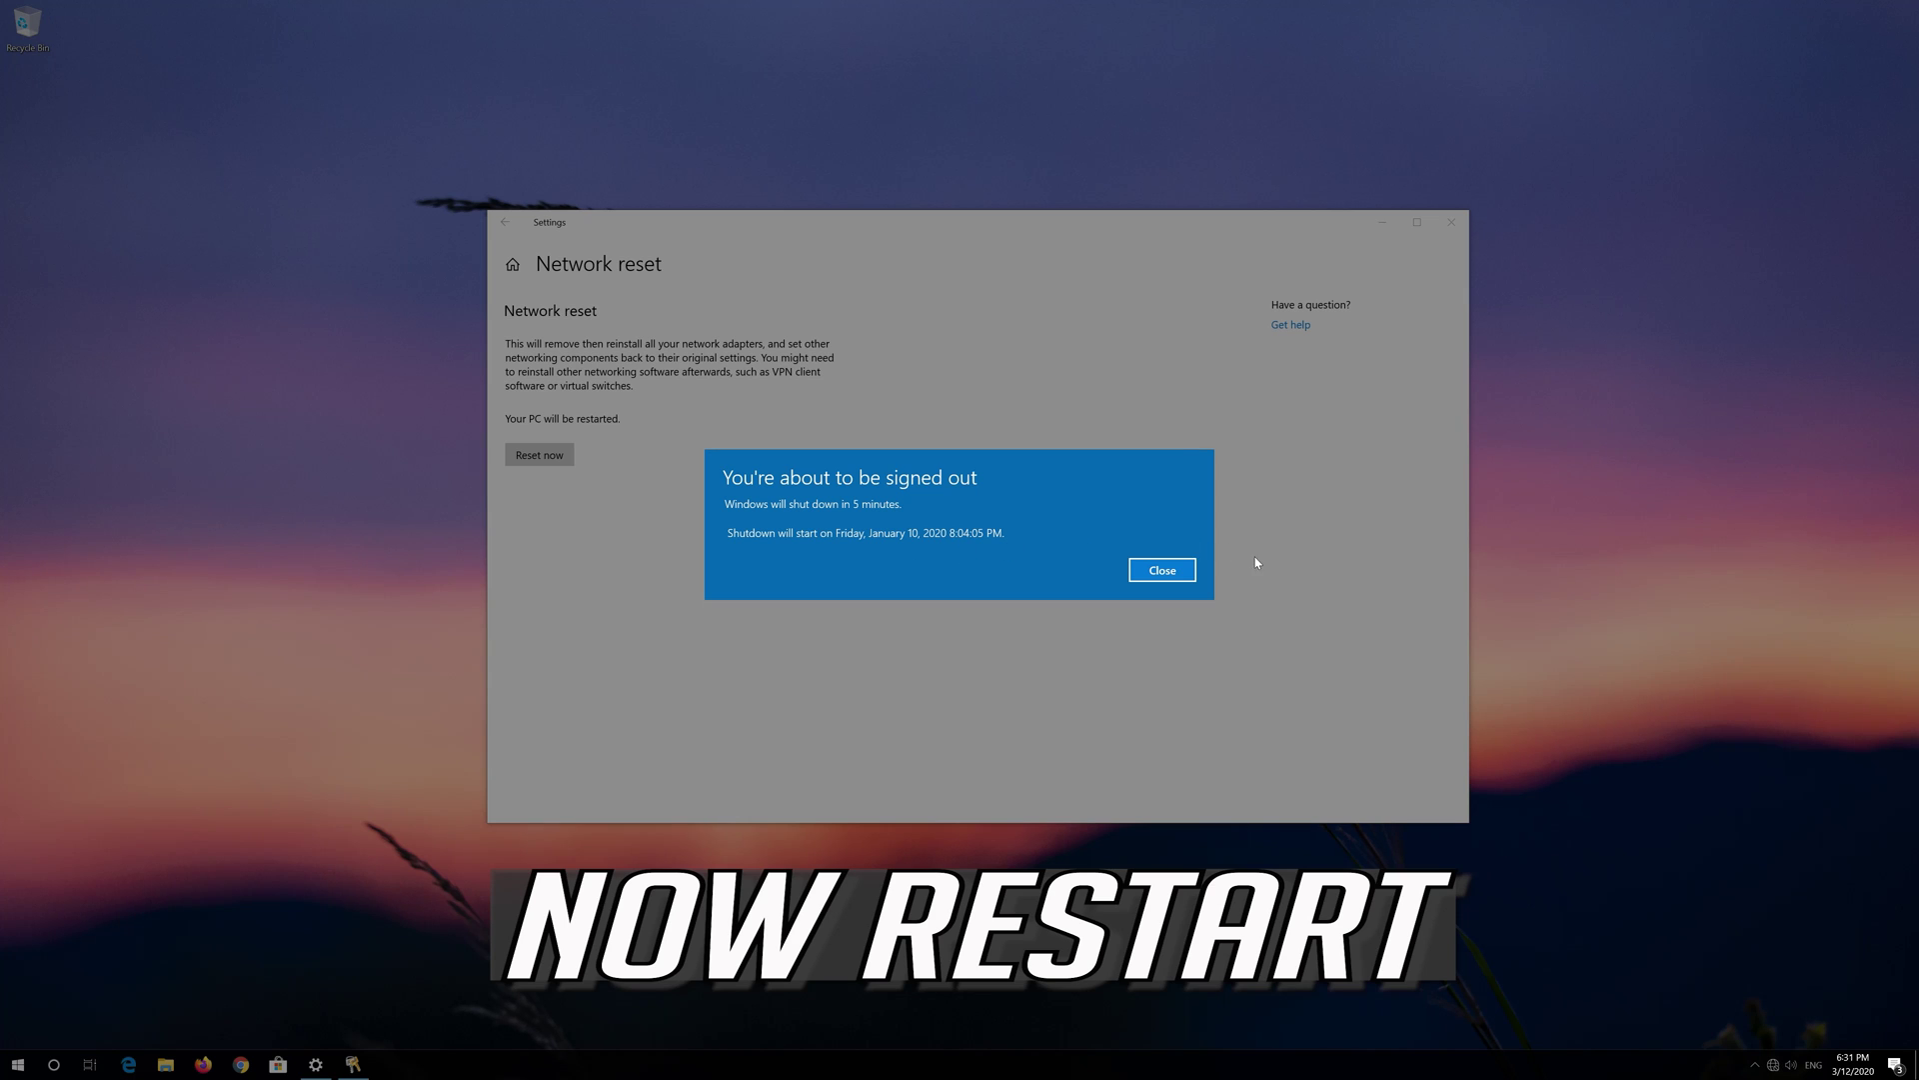
{"action": "left_click", "coordinate": [1190, 571]}
{"action": "left_click", "coordinate": [1452, 221]}
Step: Restart the PC and allow it to be discoverable by other devices on the network
{"action": "left_click", "coordinate": [18, 1064]}
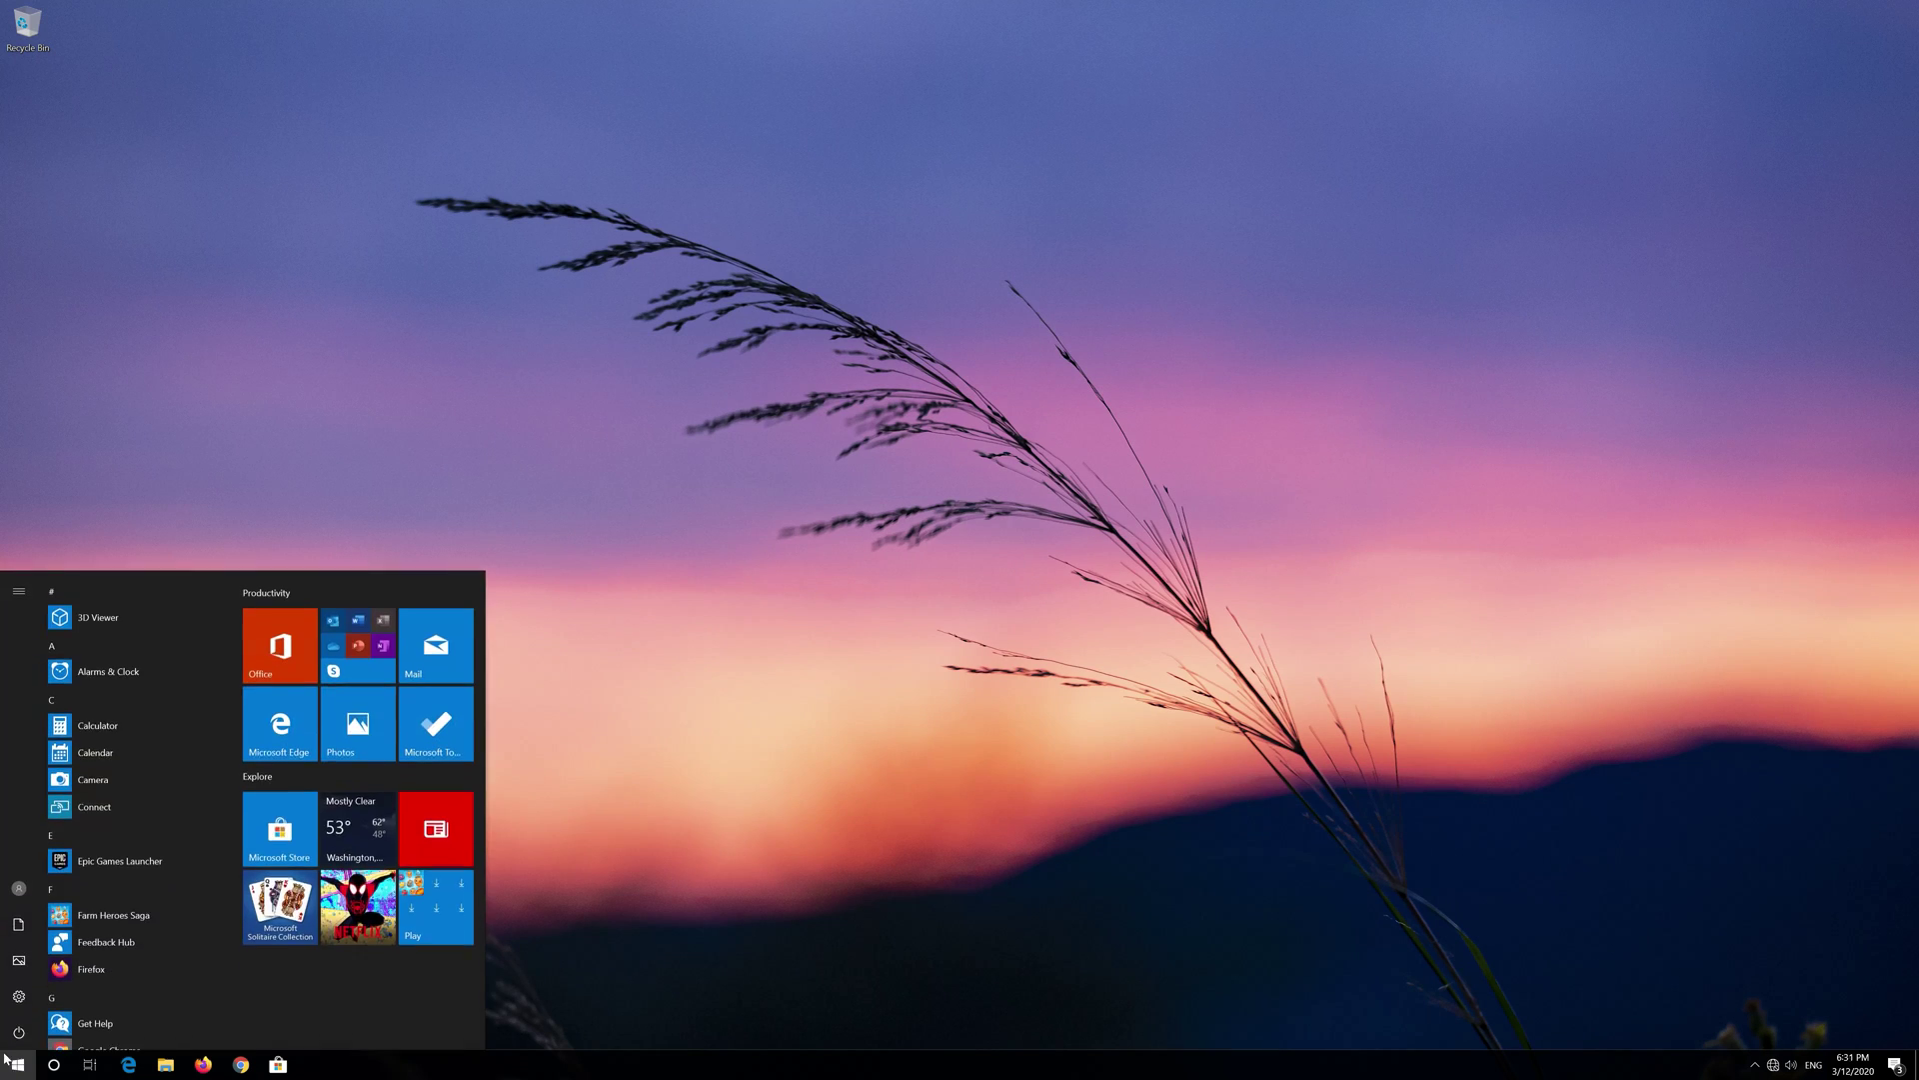
{"action": "mouse_move", "coordinate": [20, 1029]}
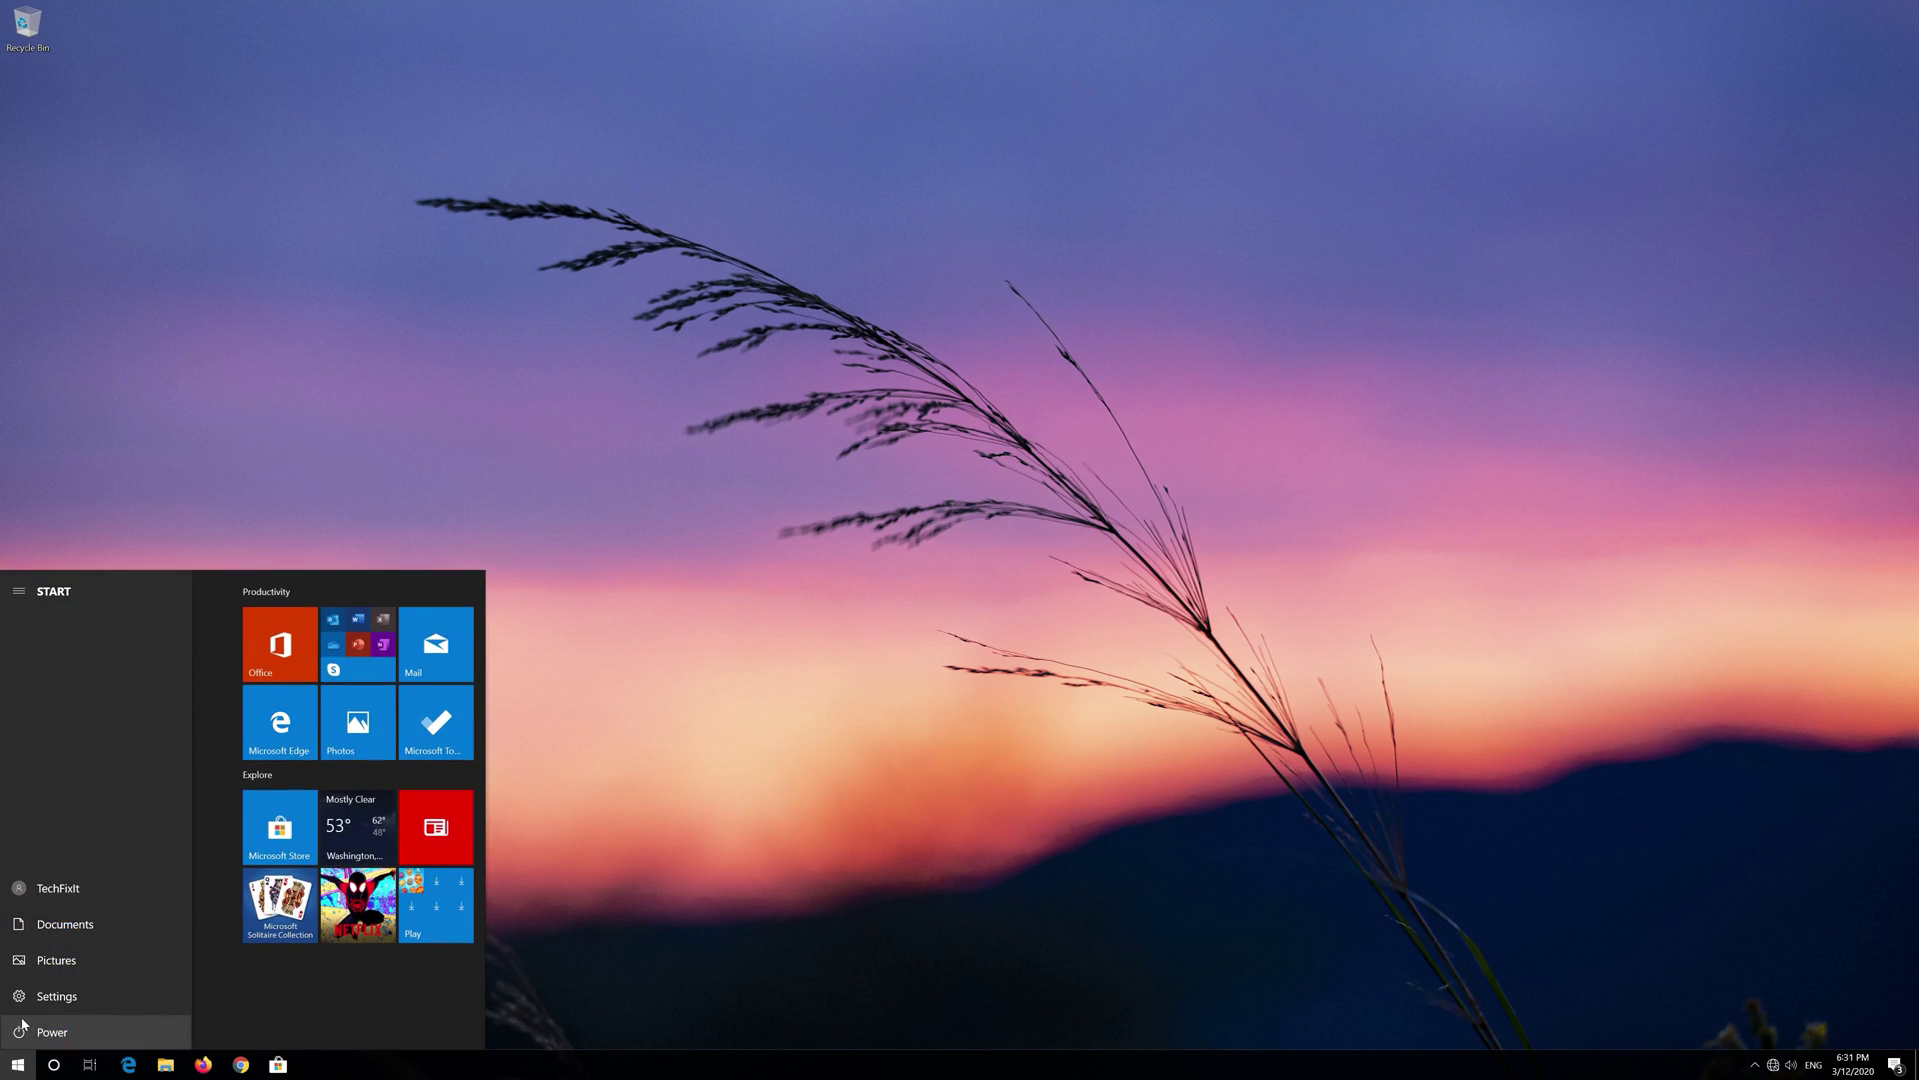
{"action": "left_click", "coordinate": [28, 1031]}
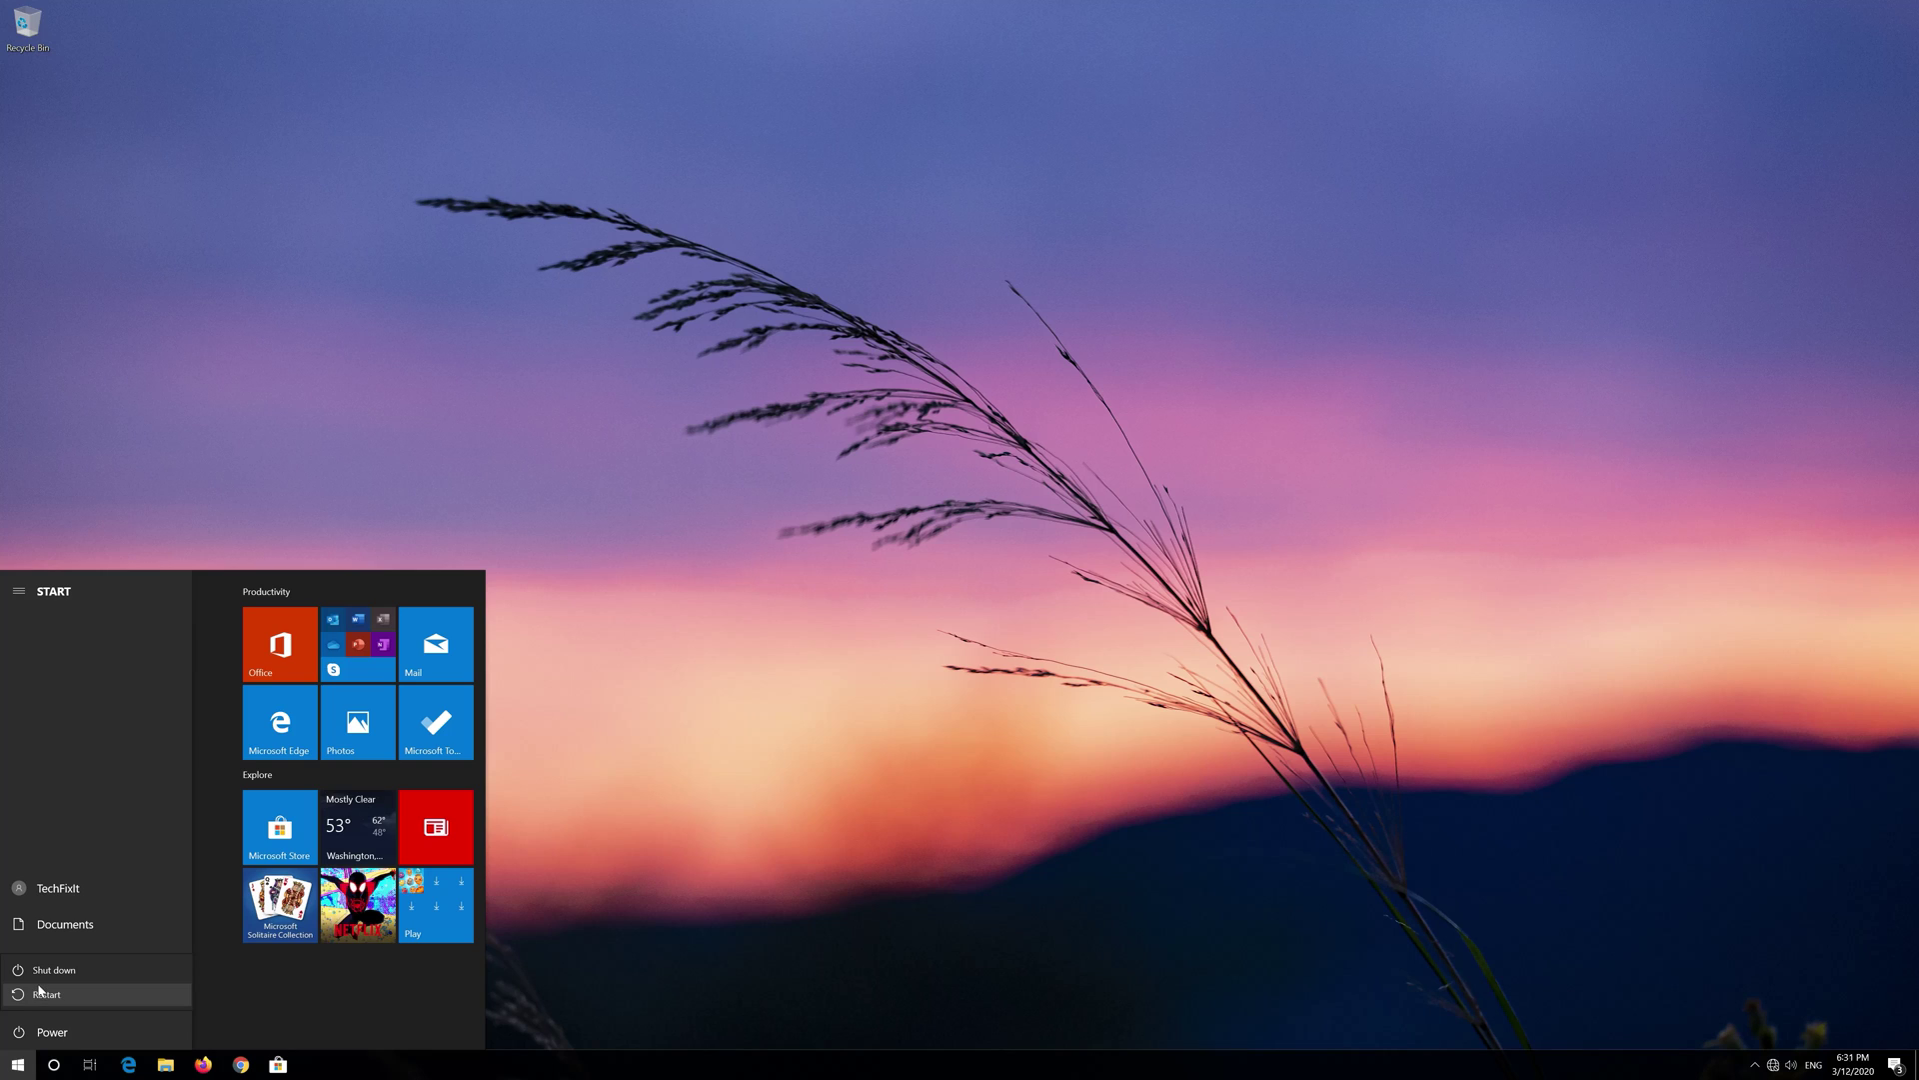
{"action": "left_click", "coordinate": [40, 994]}
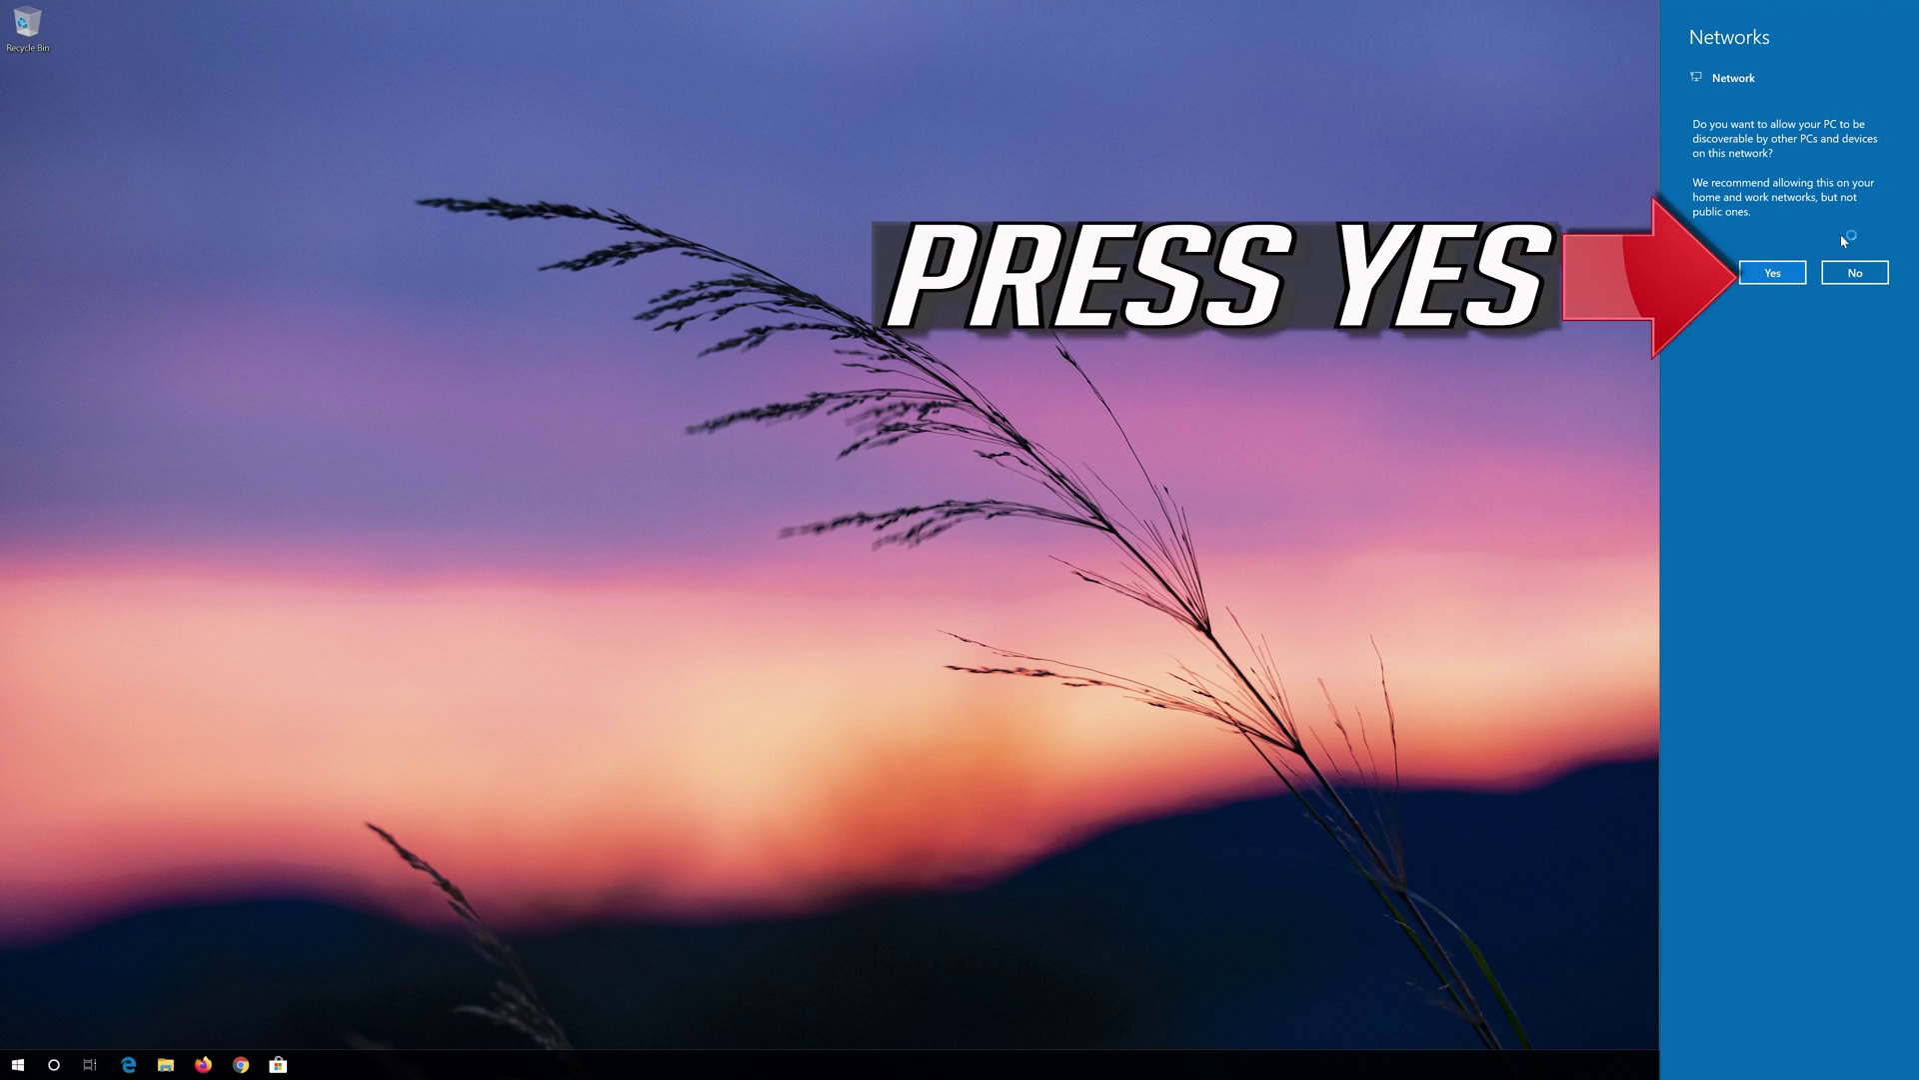
{"action": "left_click", "coordinate": [1771, 273]}
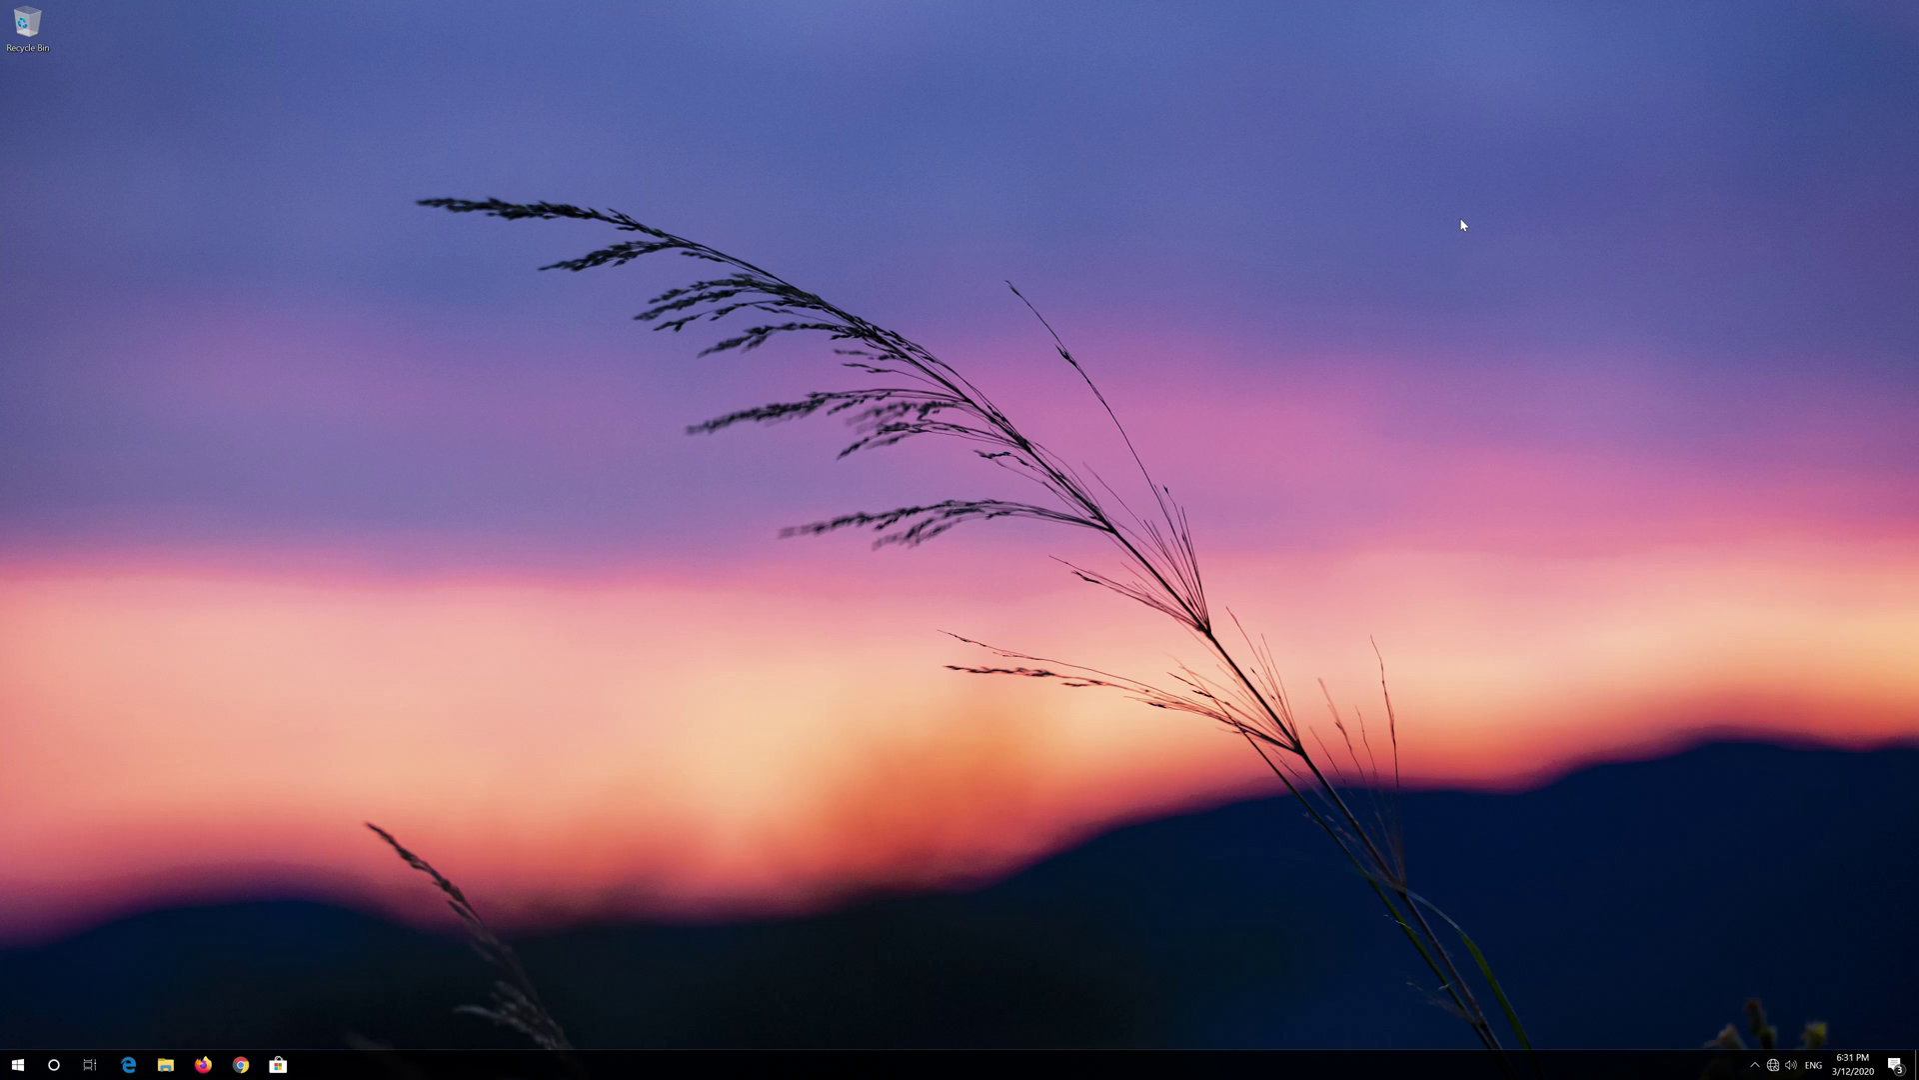
Step: Open the Troubleshoot page under Update & Security in Windows Settings
{"action": "key", "text": "super"}
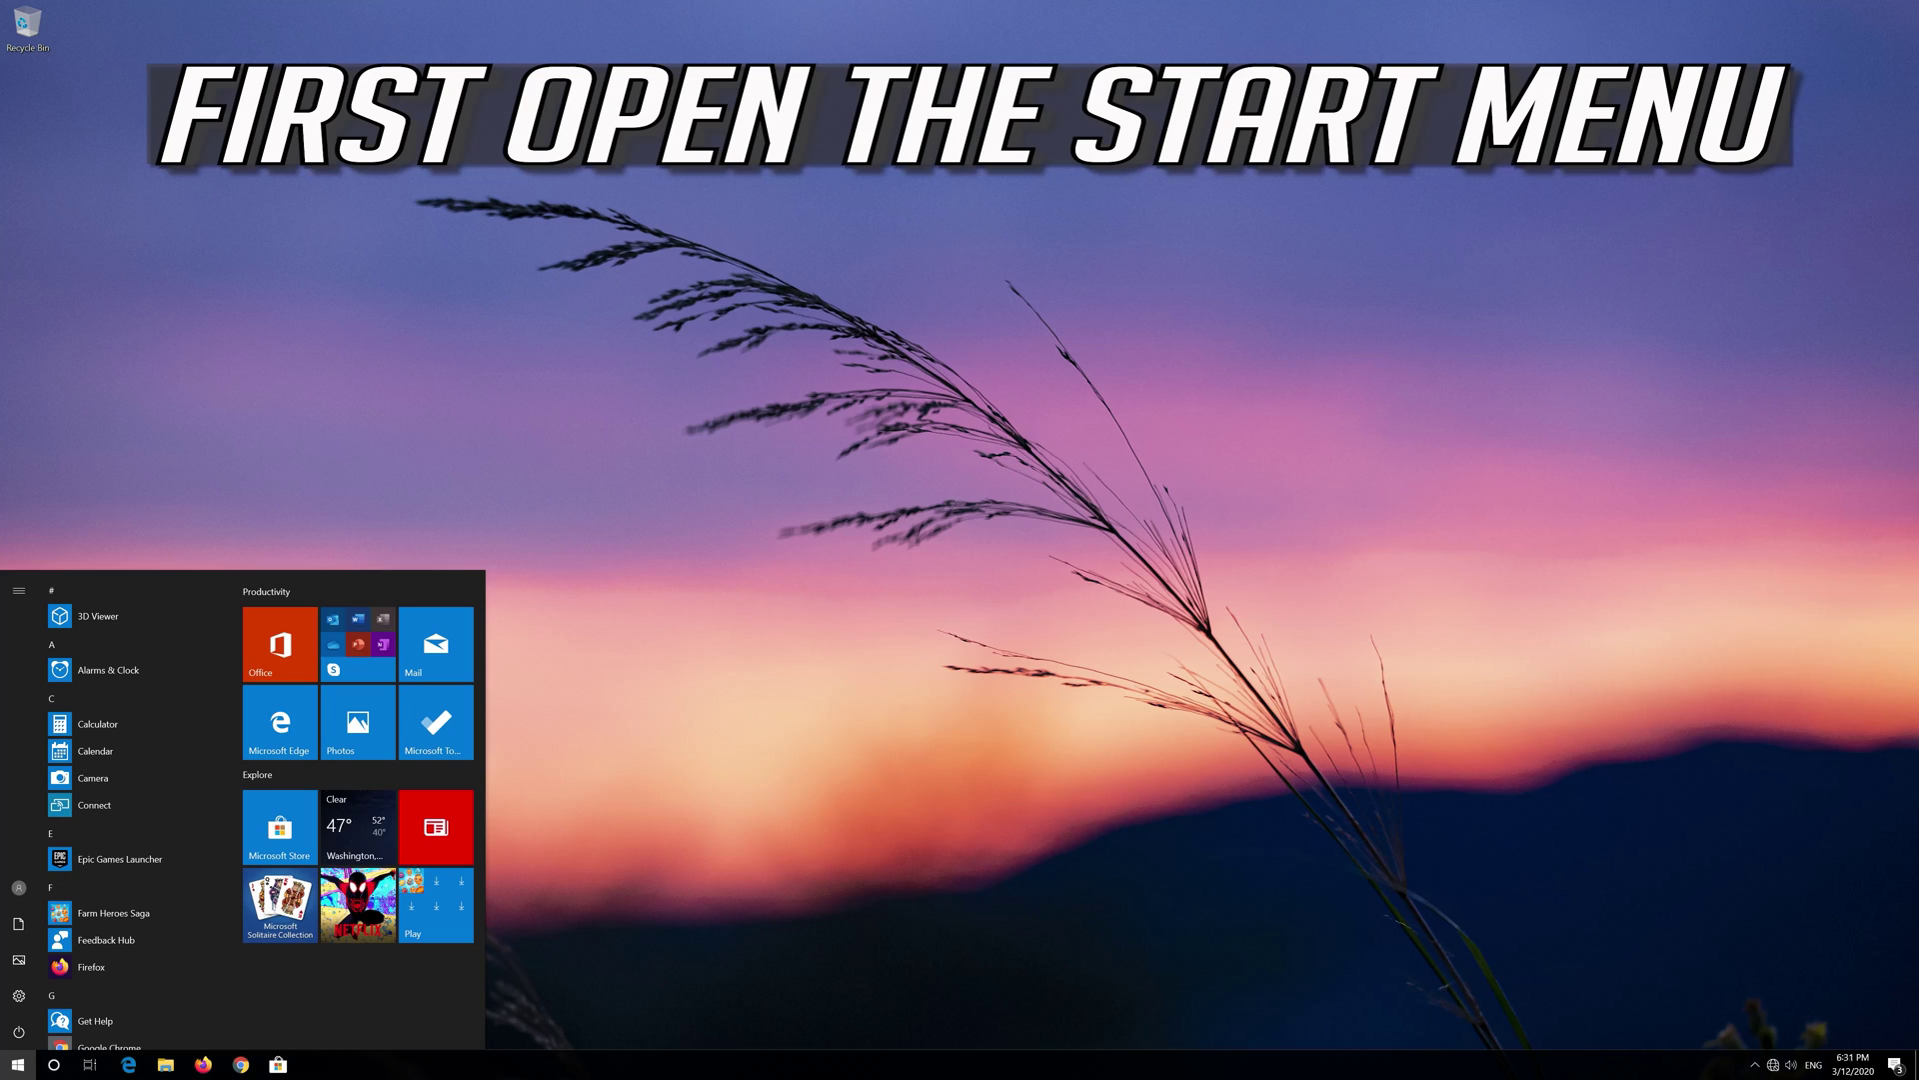
{"action": "mouse_move", "coordinate": [22, 1011]}
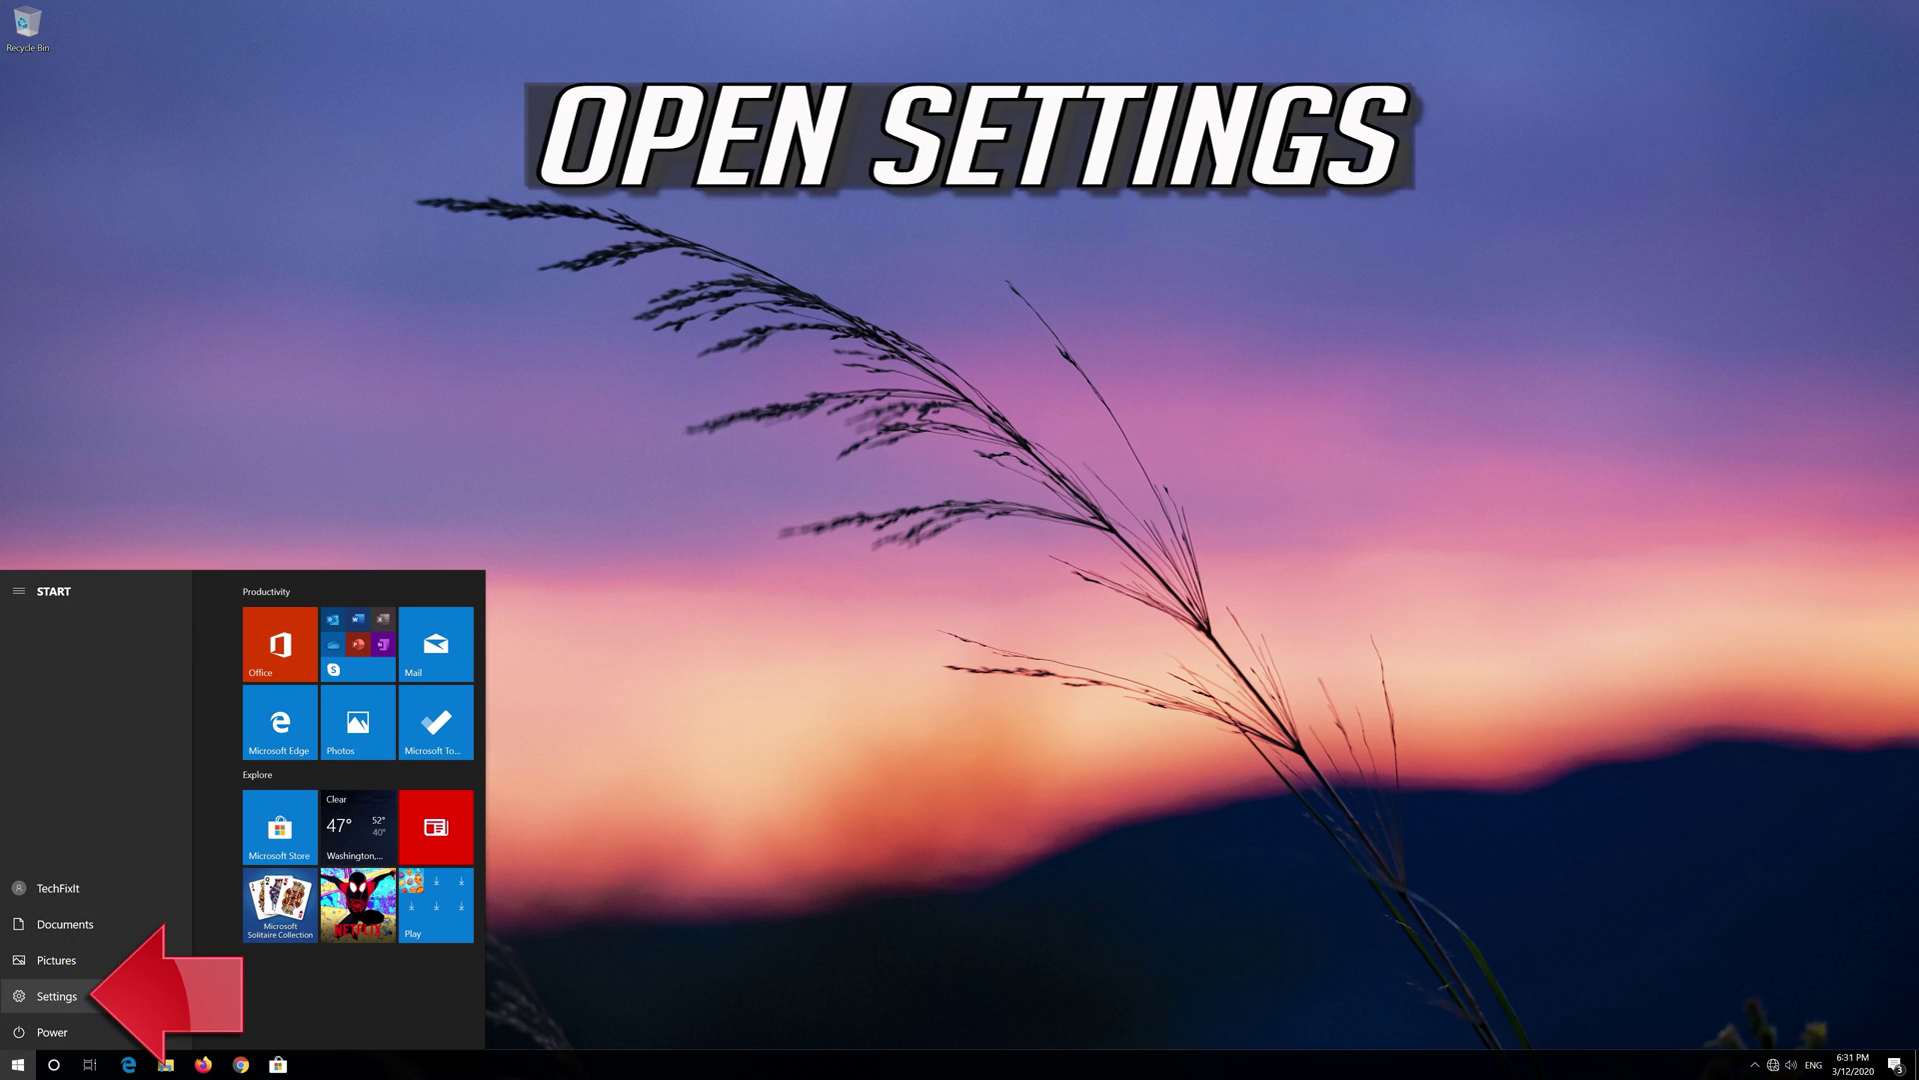
{"action": "left_click", "coordinate": [130, 994]}
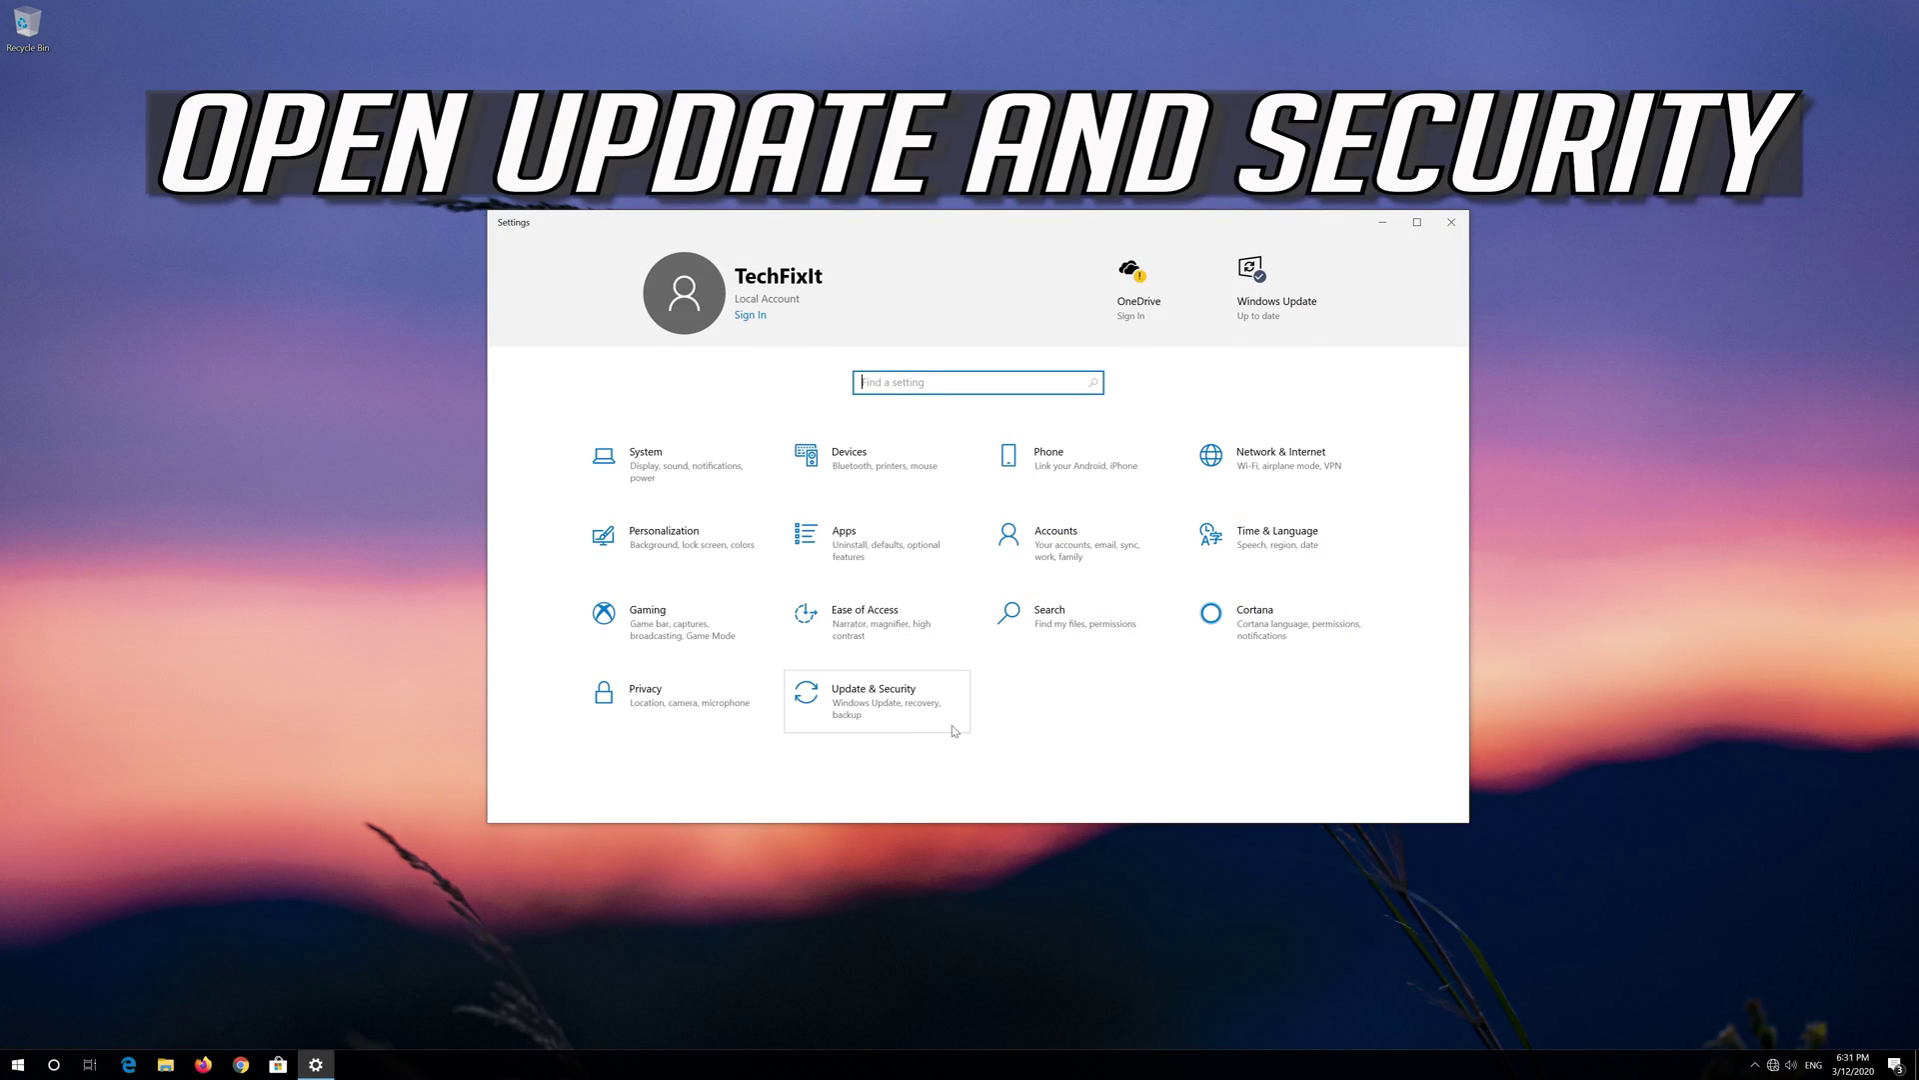
{"action": "left_click", "coordinate": [855, 715]}
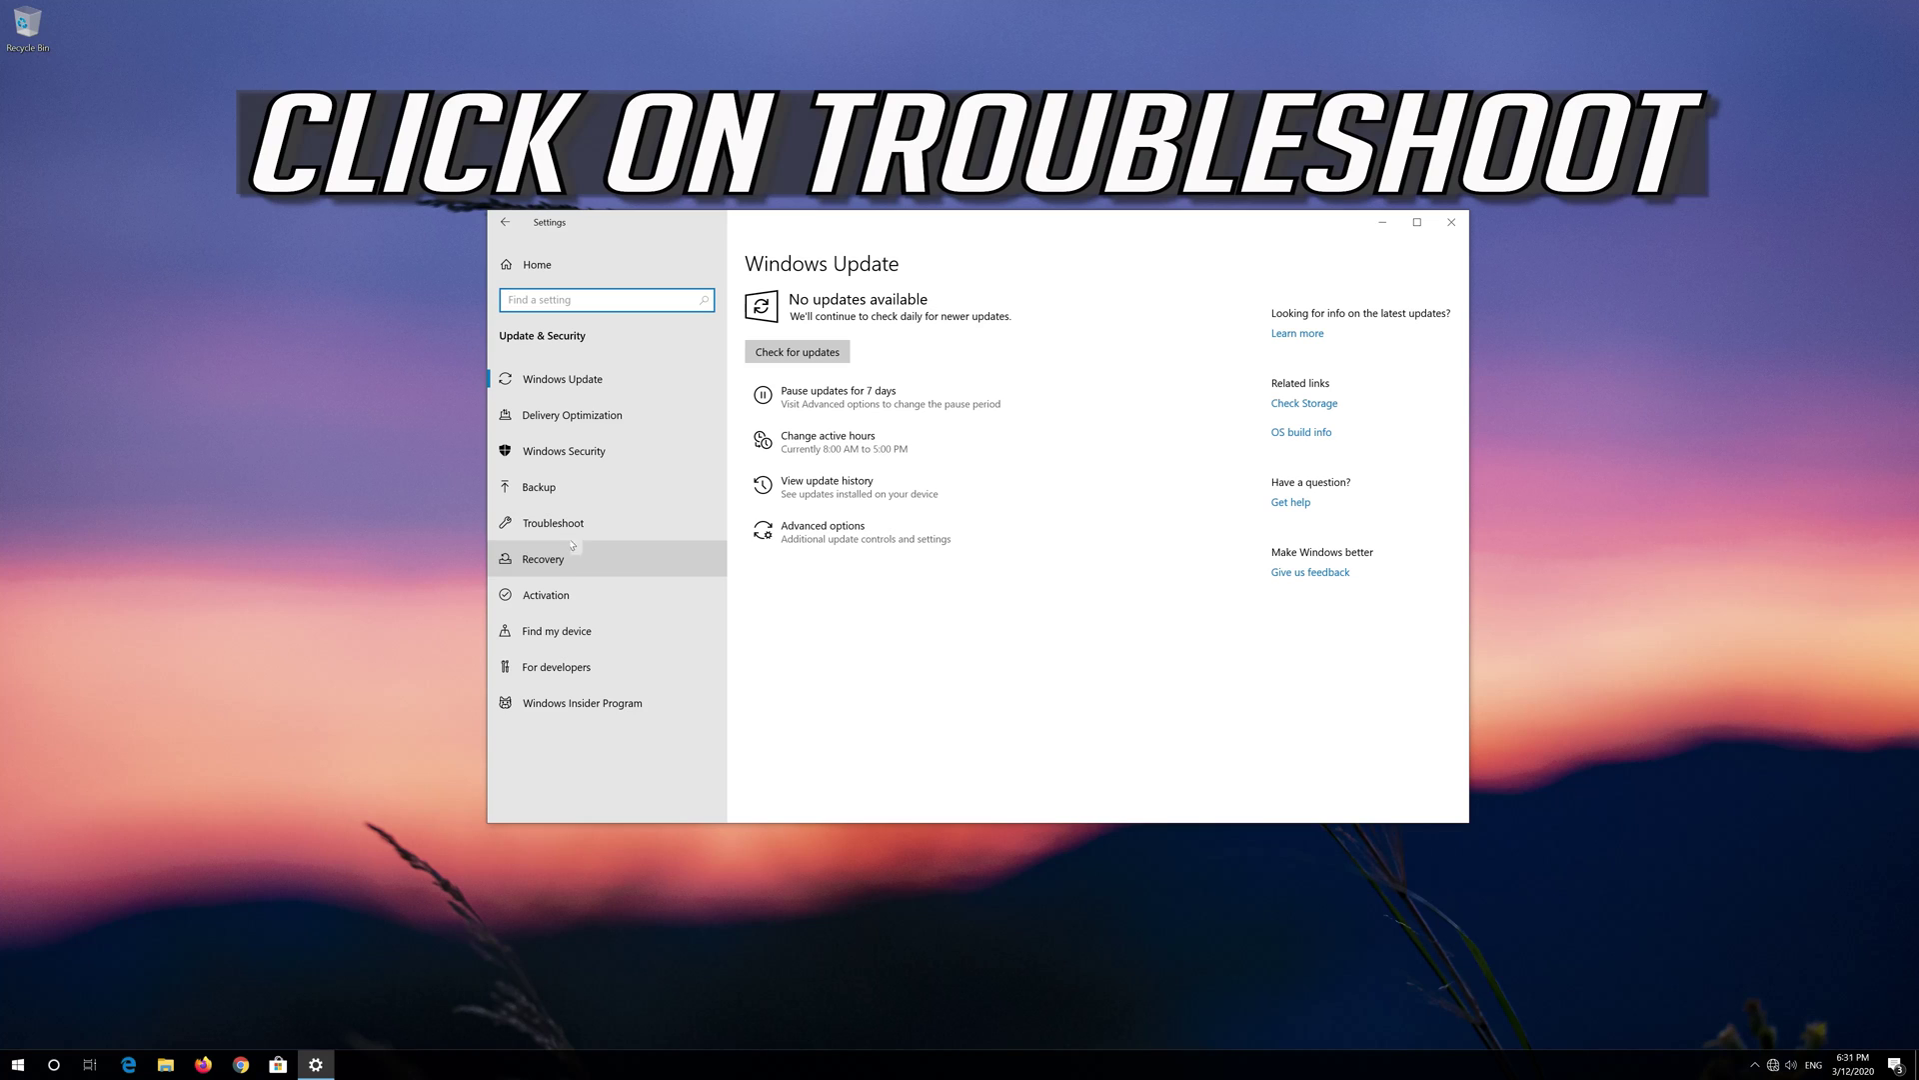
{"action": "left_click", "coordinate": [621, 528]}
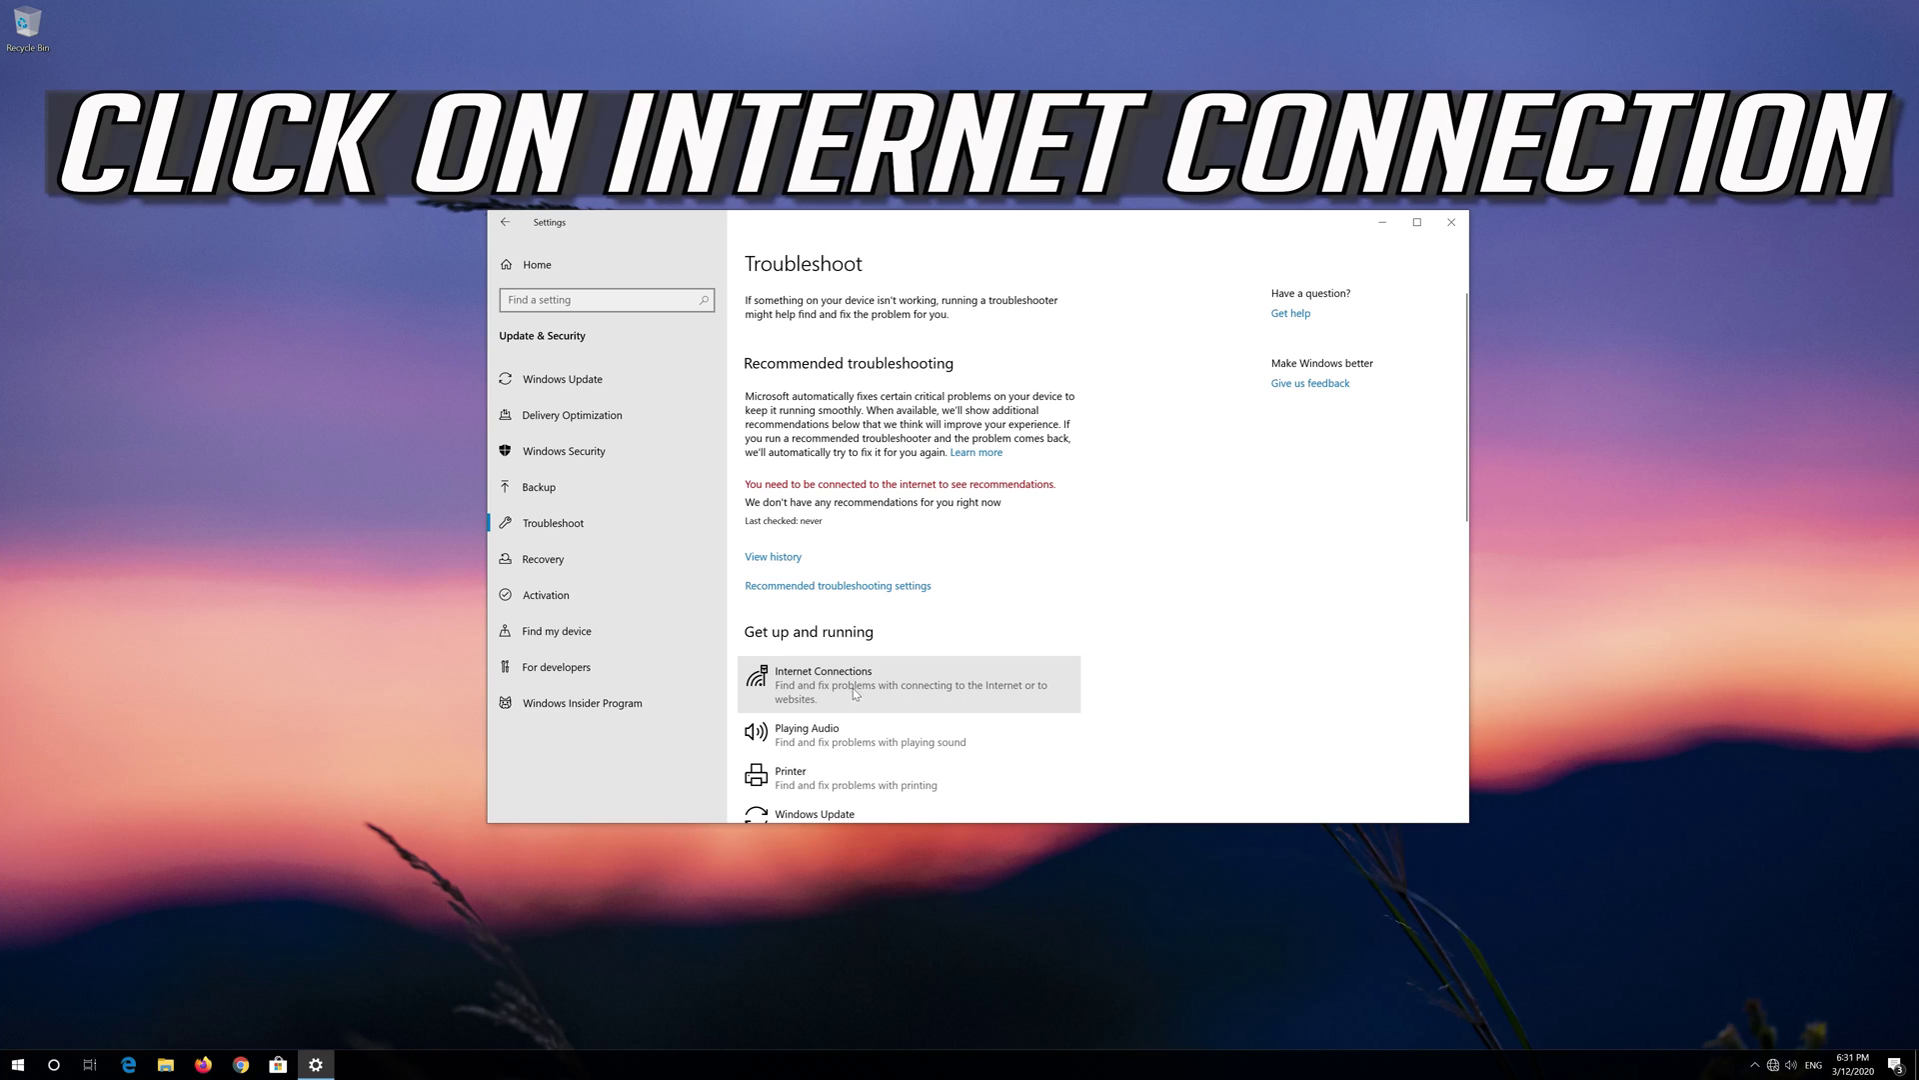
Step: Run the Internet Connections troubleshooter with the option to troubleshoot the connection to the Internet
{"action": "left_click", "coordinate": [903, 693]}
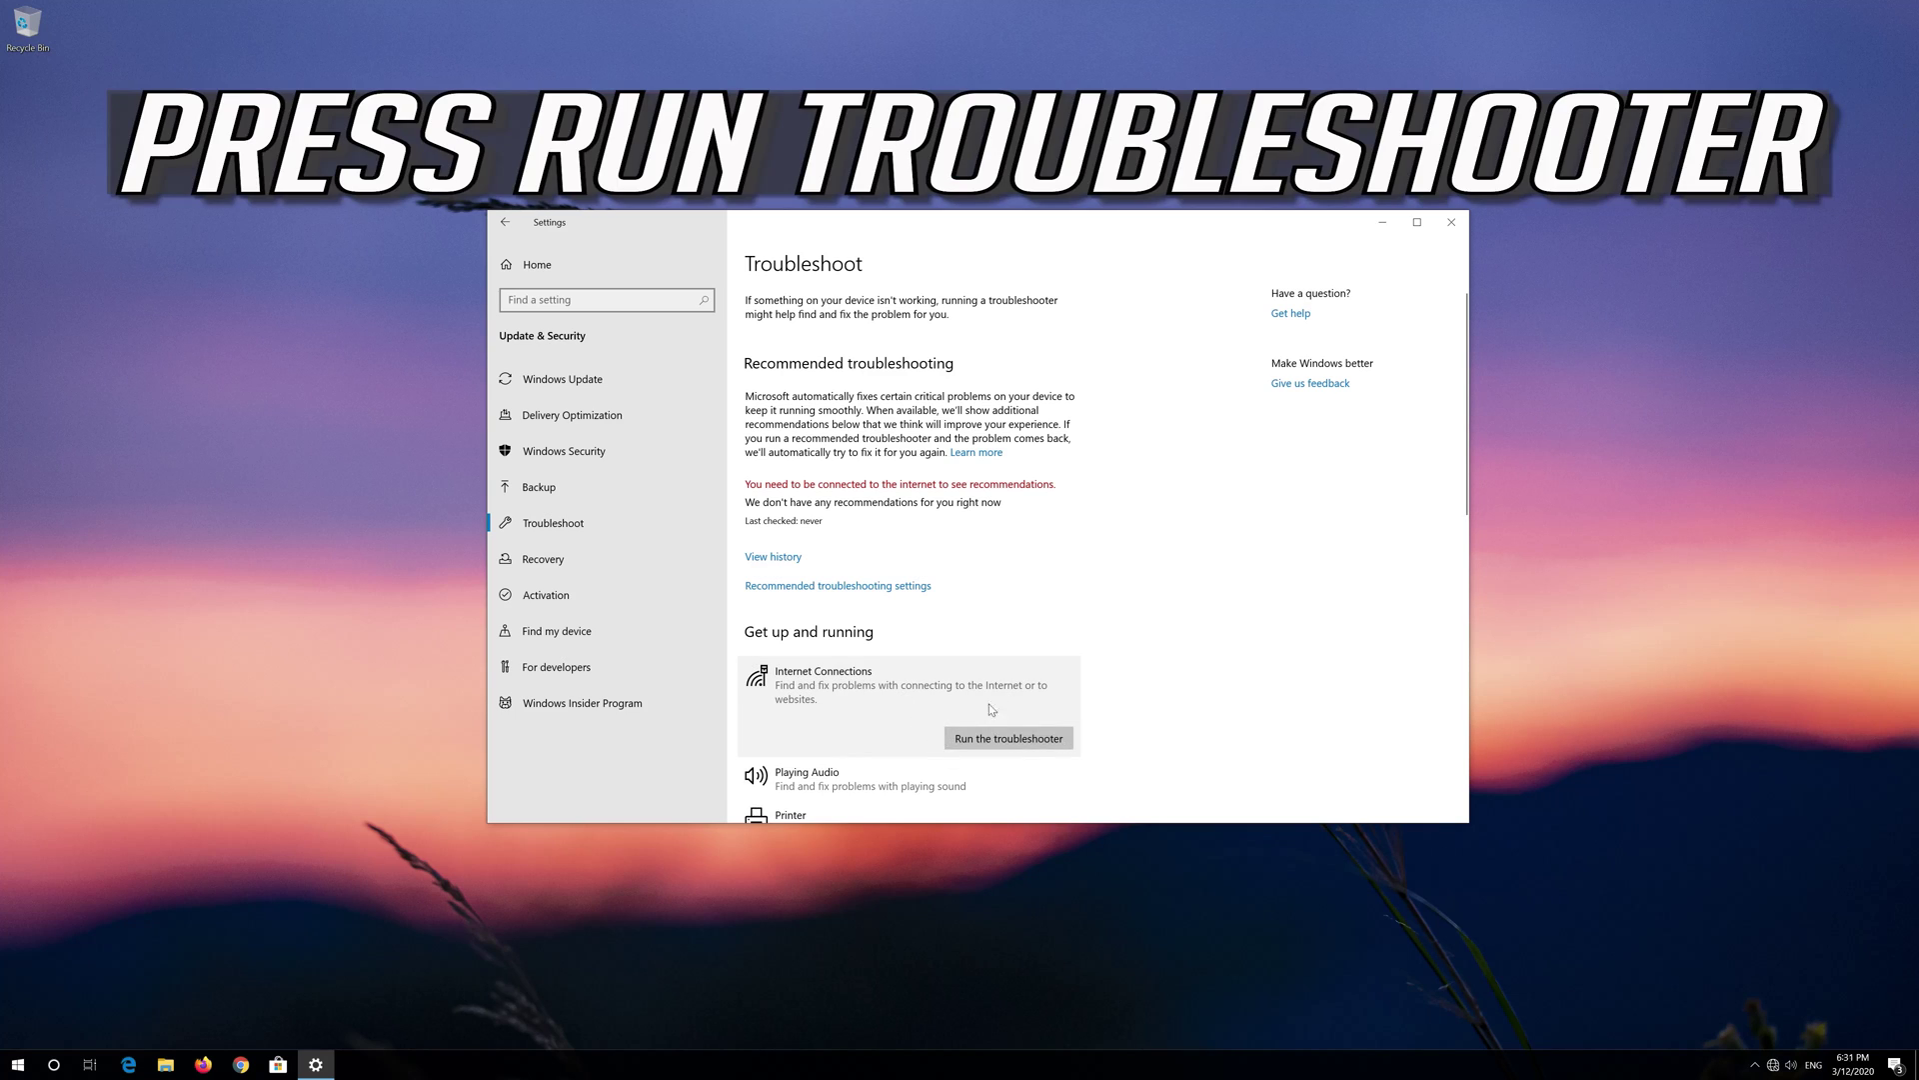
{"action": "left_click", "coordinate": [1004, 735]}
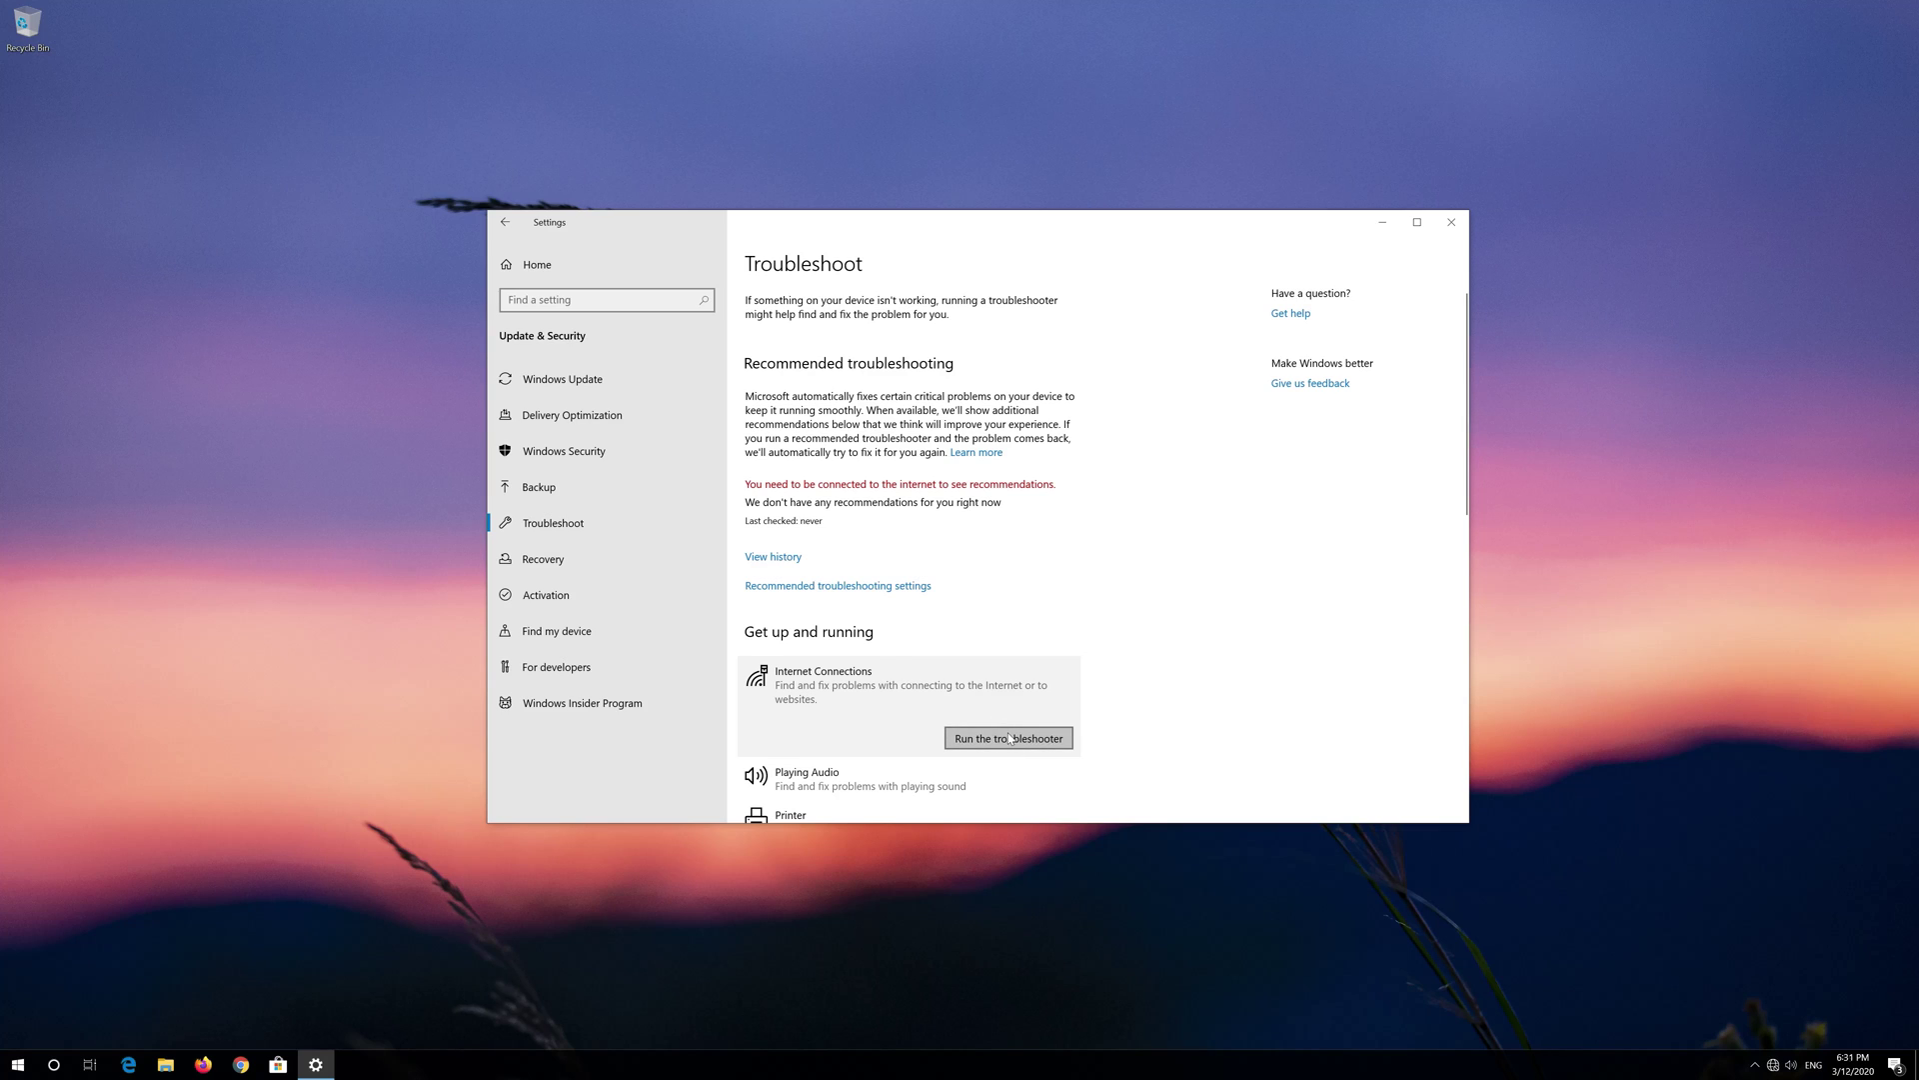
{"action": "left_click", "coordinate": [999, 738]}
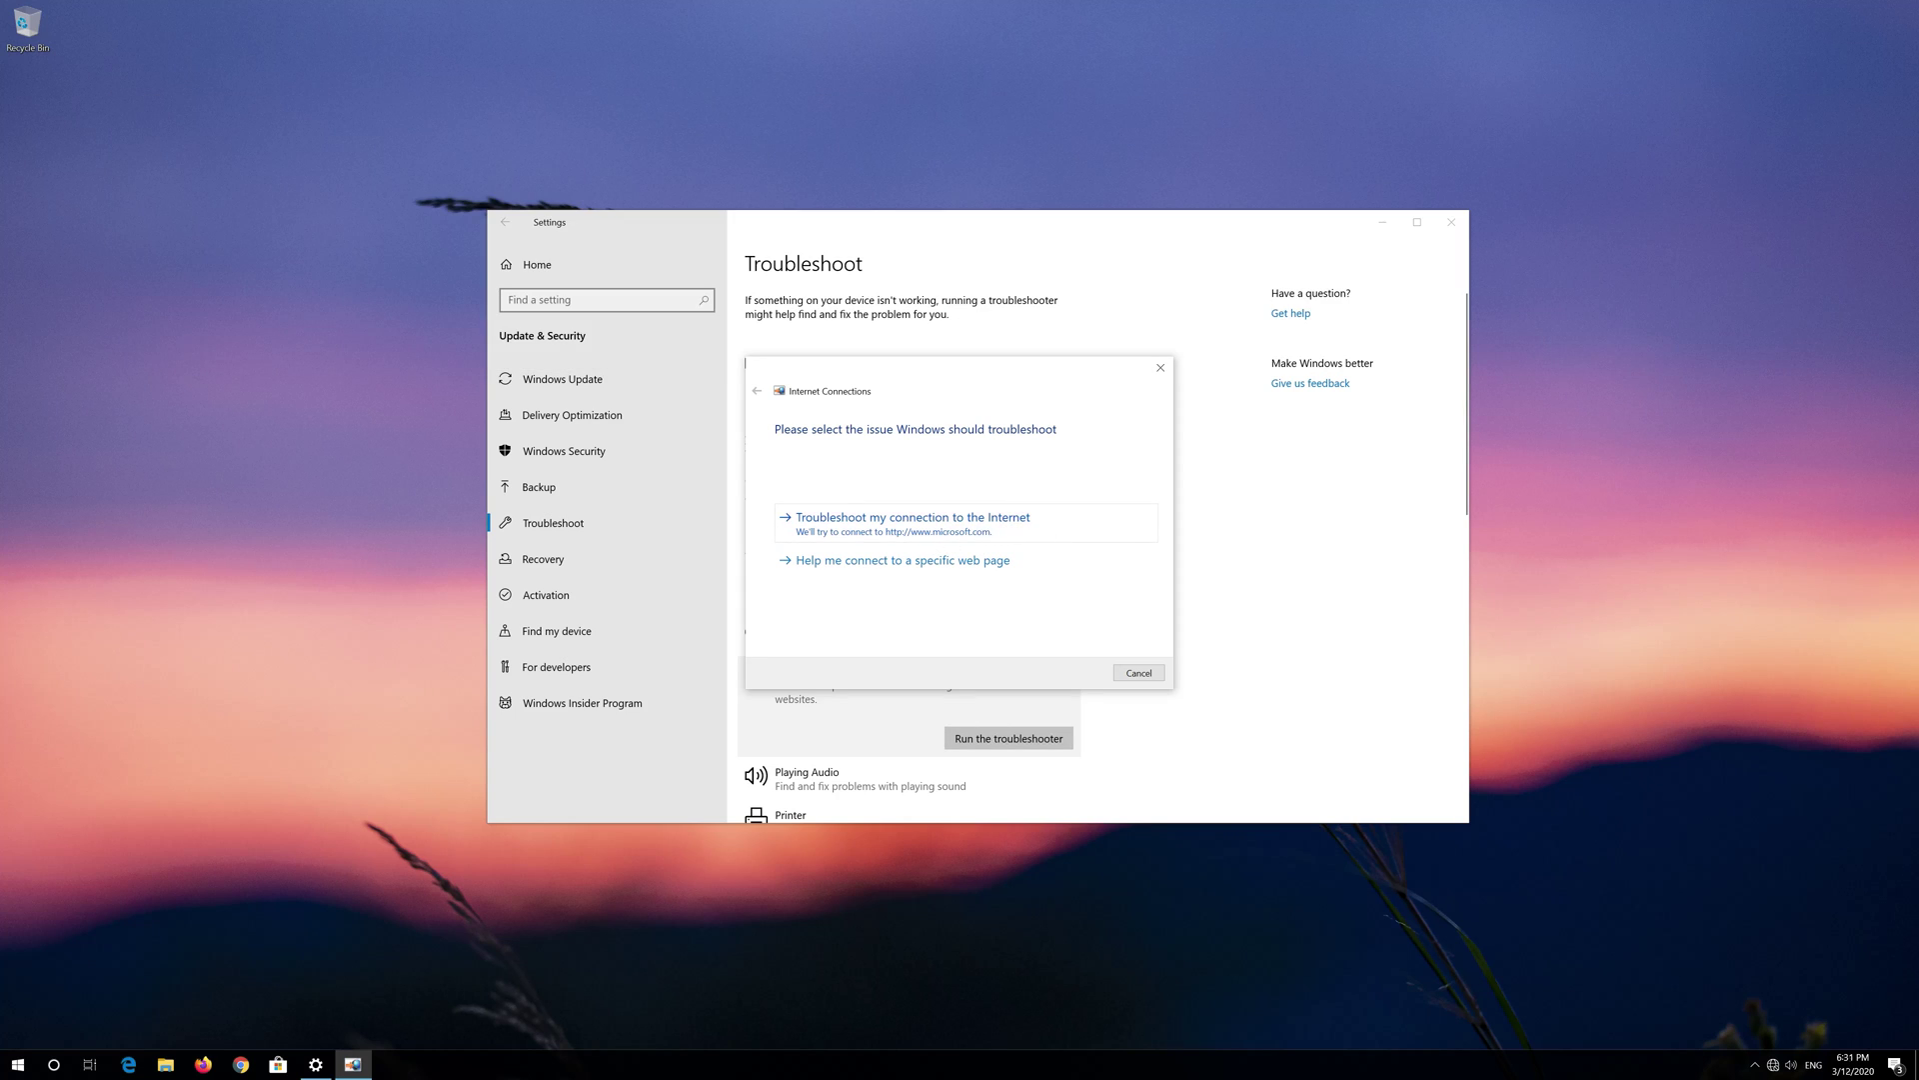
{"action": "left_click", "coordinate": [993, 530]}
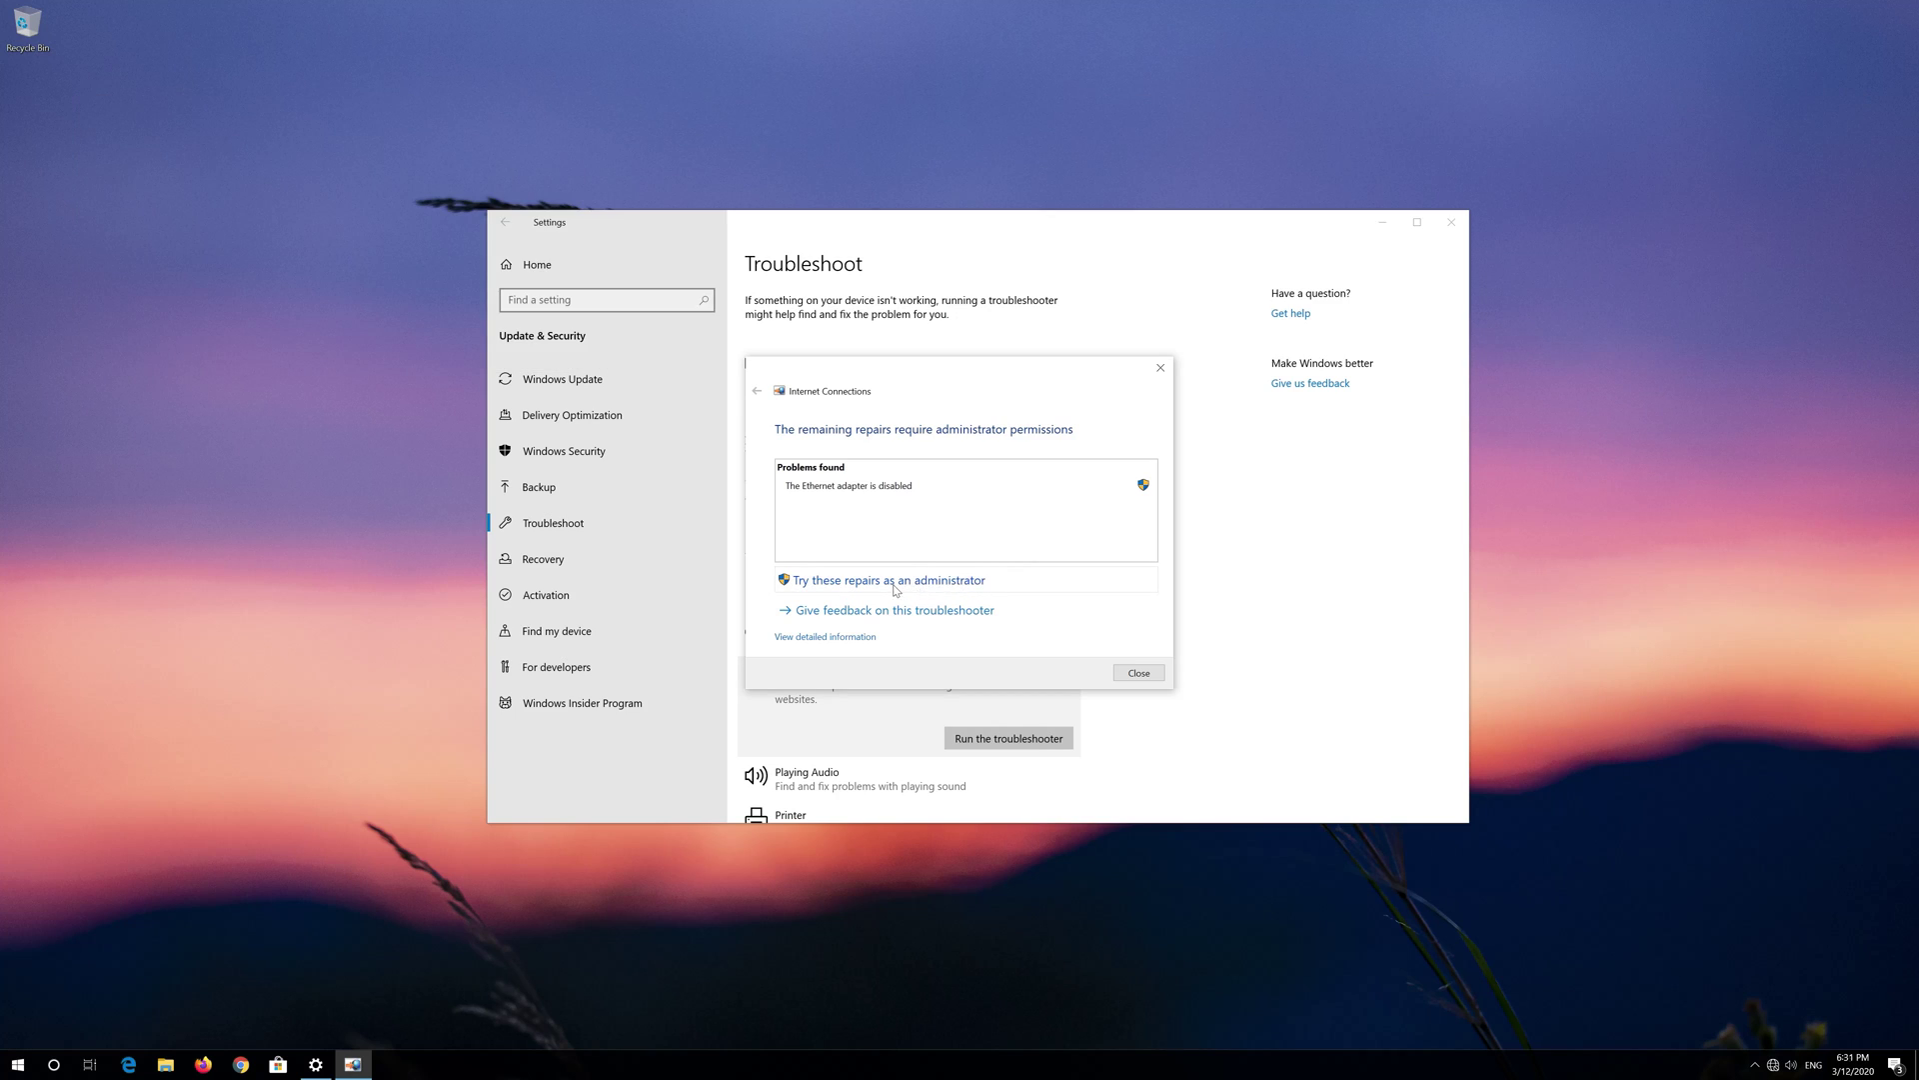
Step: Apply the troubleshooter's remaining repairs as an administrator, and close the troubleshooter and Settings
{"action": "left_click", "coordinate": [957, 581]}
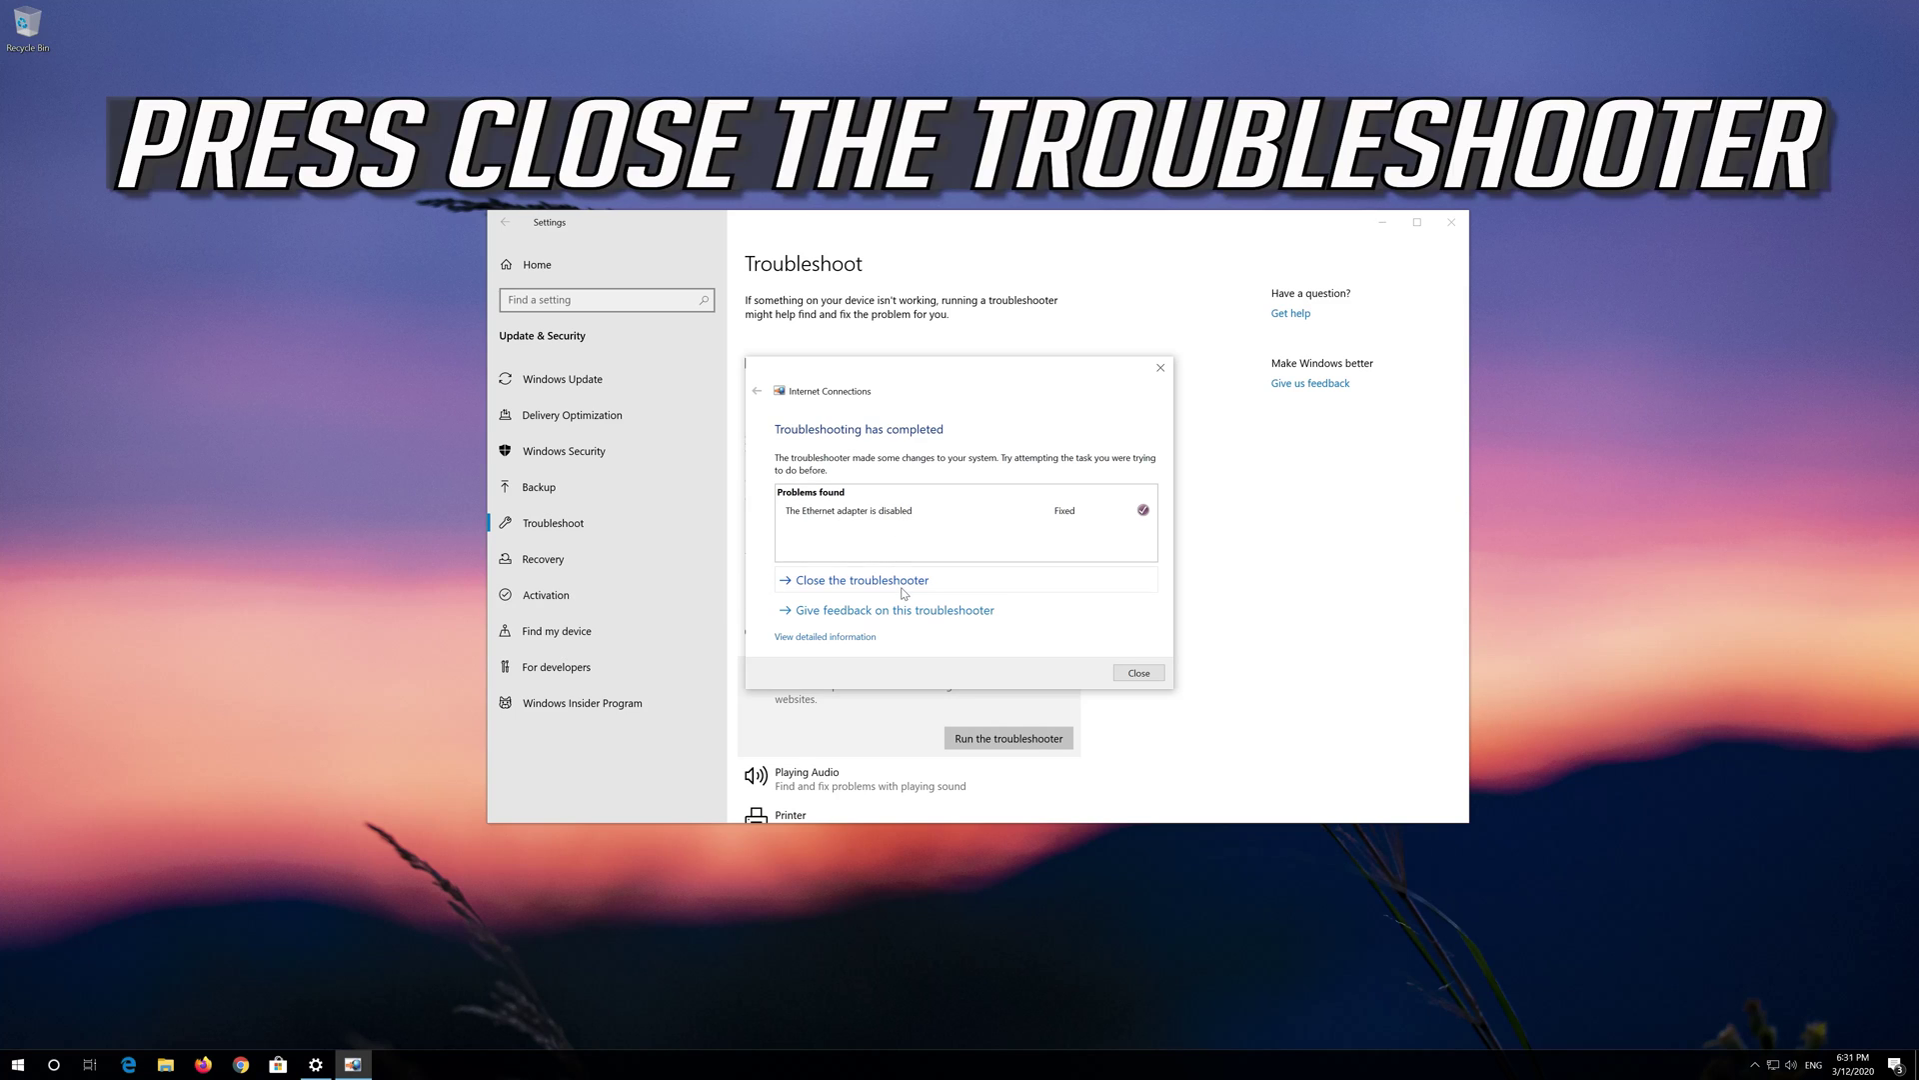
{"action": "left_click", "coordinate": [958, 586]}
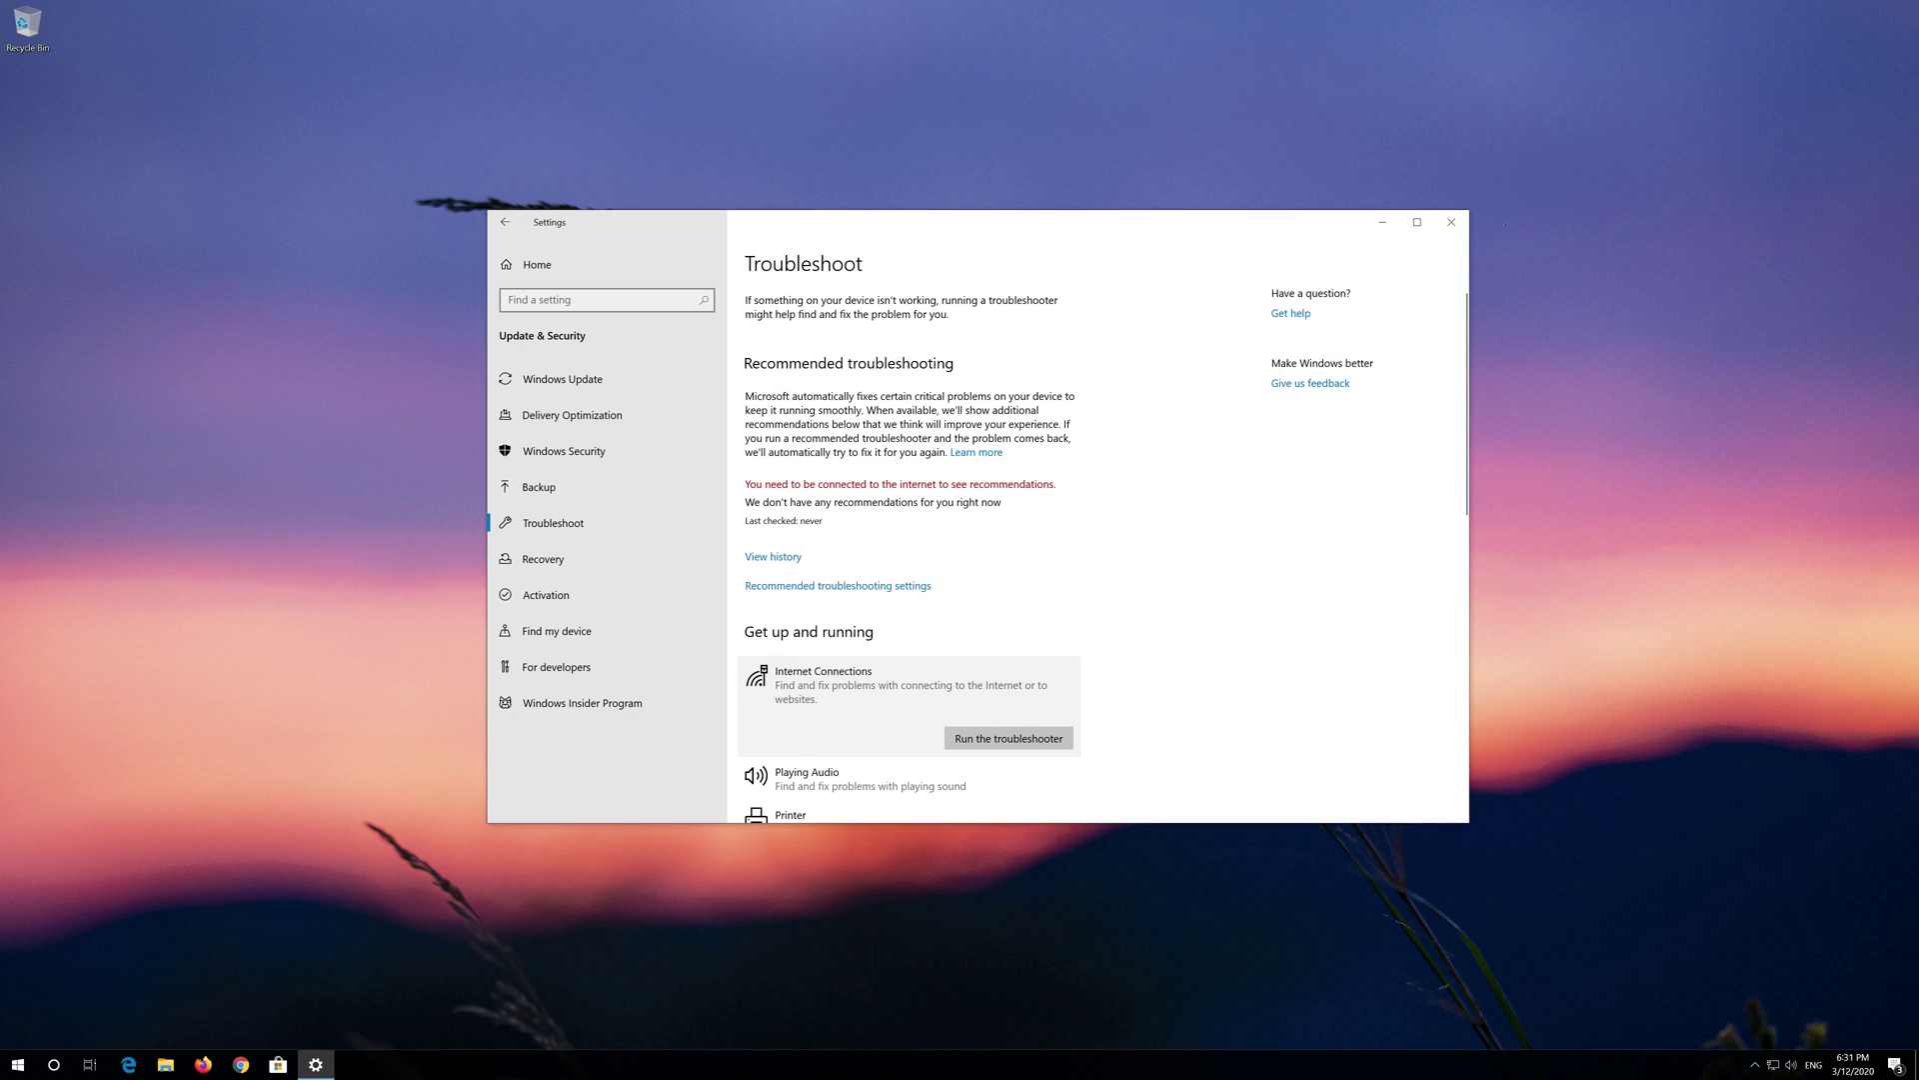
{"action": "left_click", "coordinate": [1446, 226]}
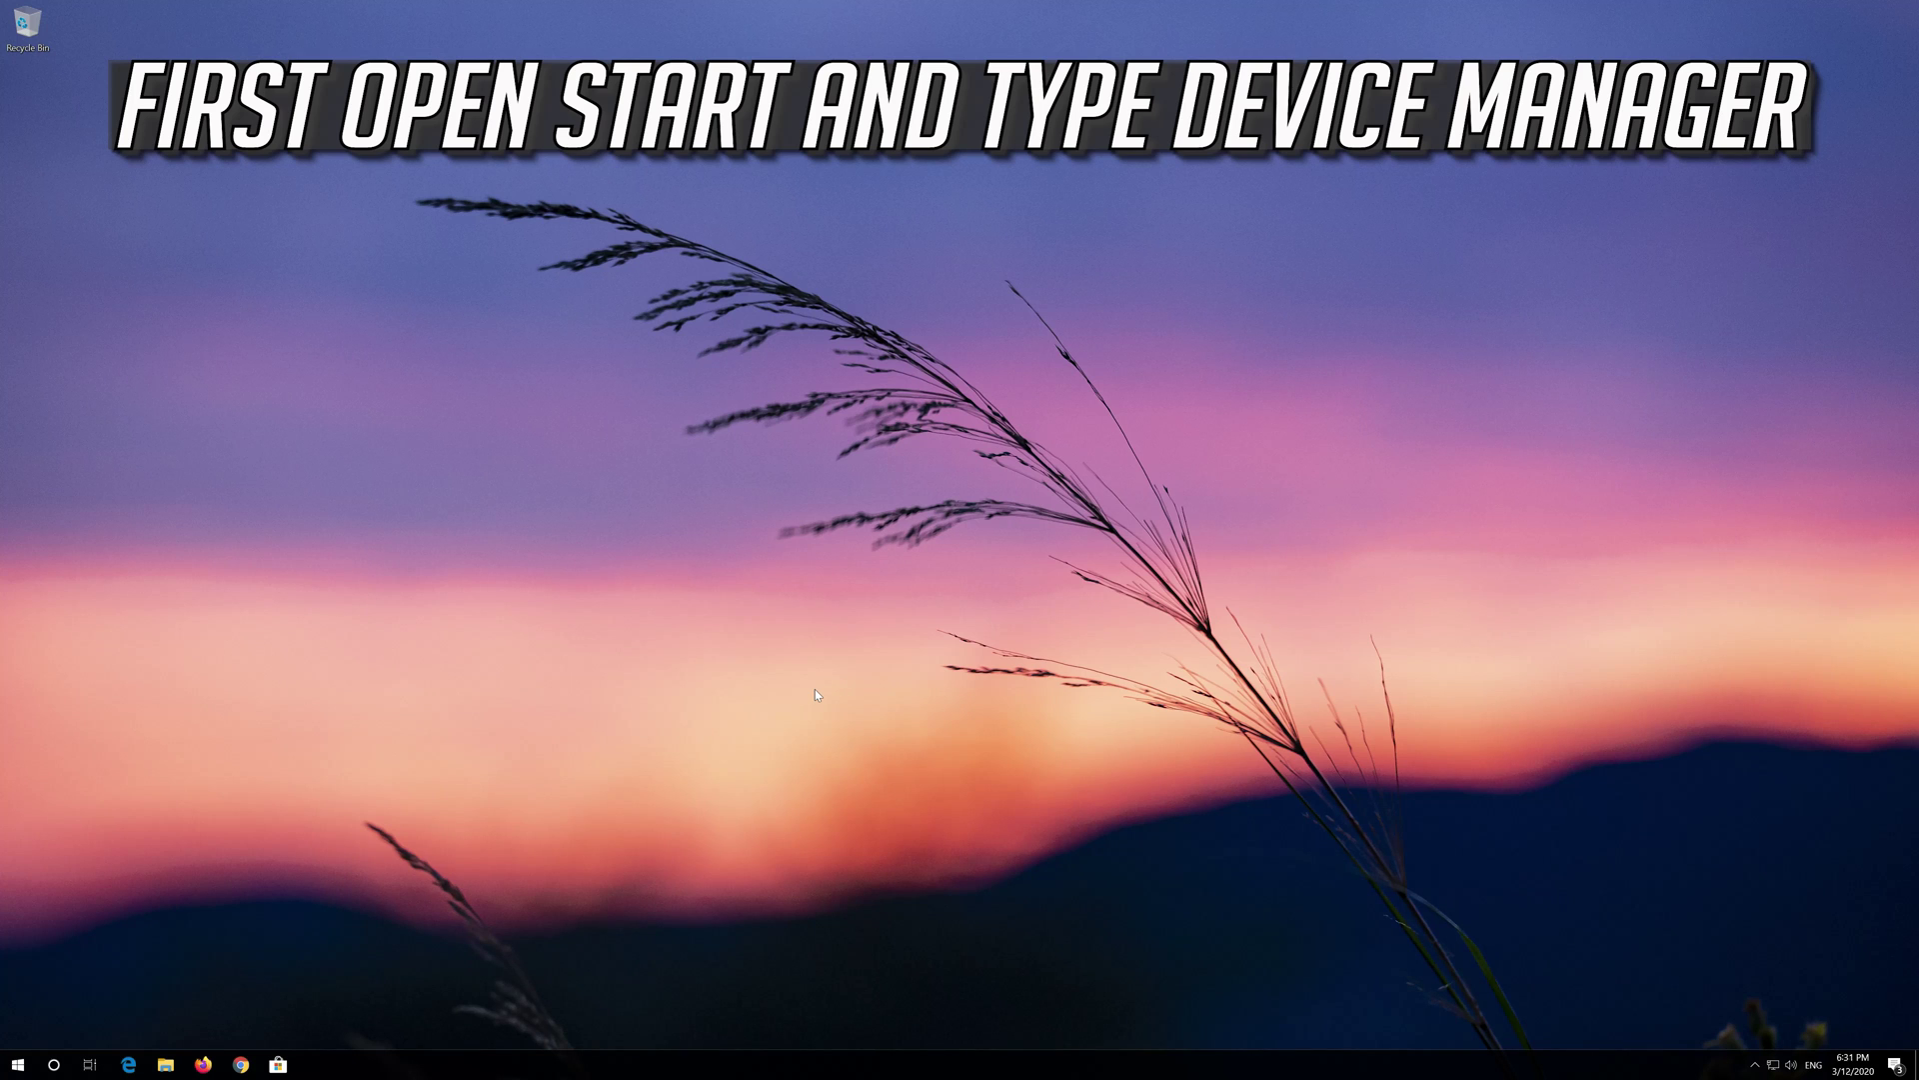
Step: Find and open Device Manager, move its window towards the middle of the desktop, and expand the network adapters
{"action": "key", "text": "super"}
{"action": "type", "text": "device manager"}
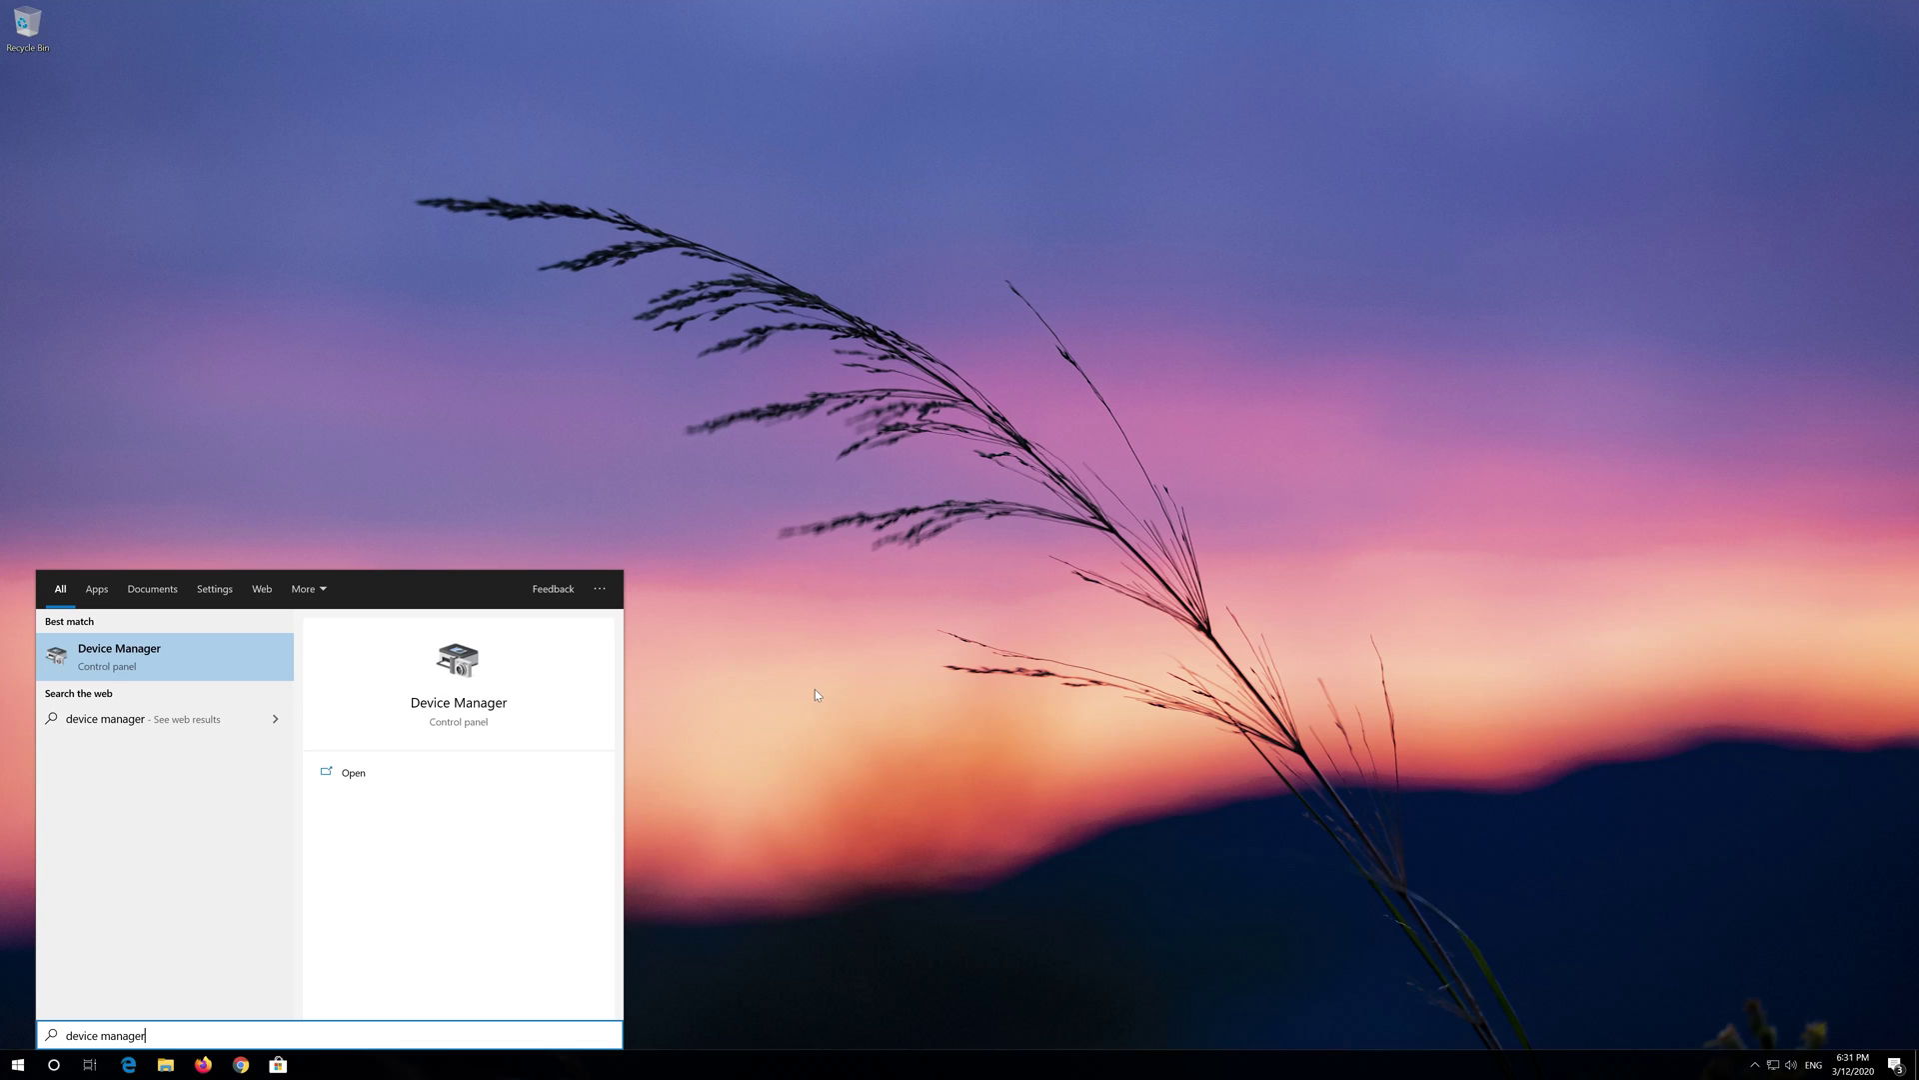
{"action": "left_click", "coordinate": [145, 656]}
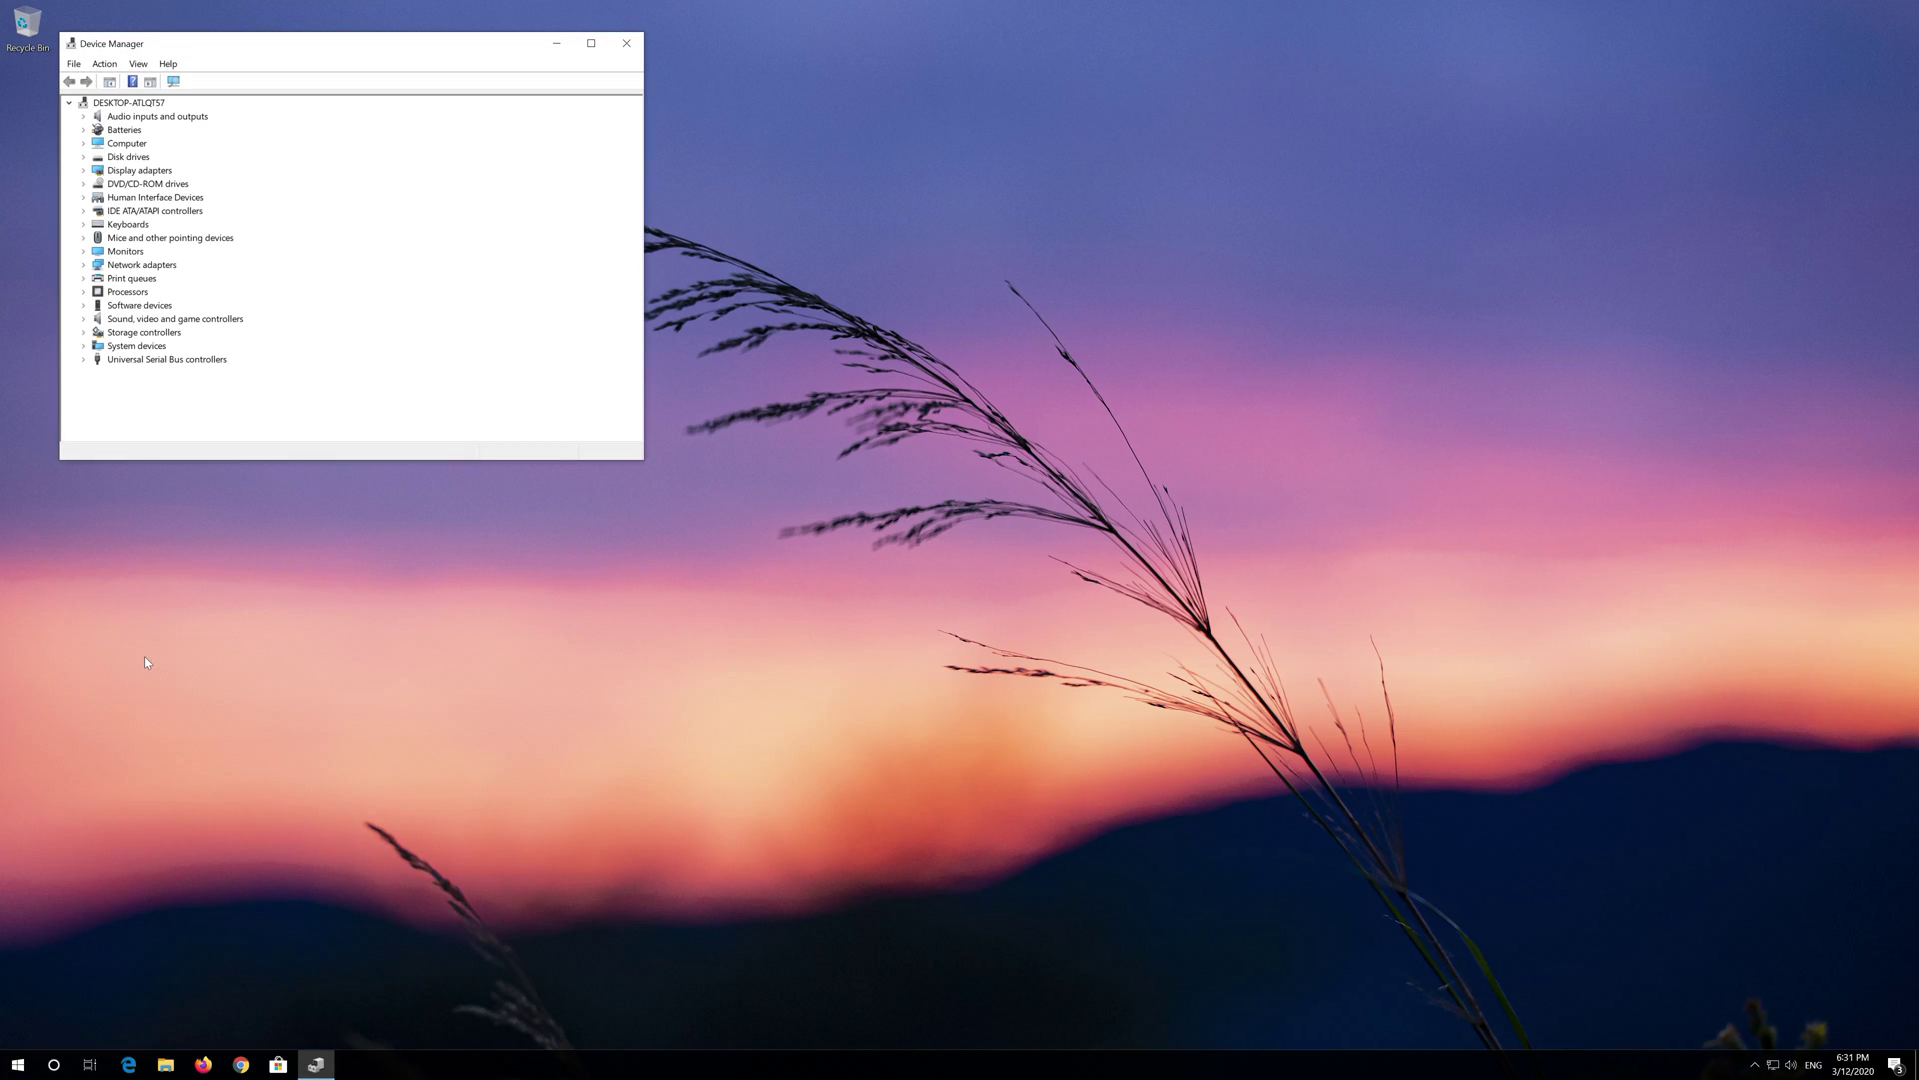
{"action": "left_click_drag", "start_coordinate": [355, 52], "coordinate": [862, 256]}
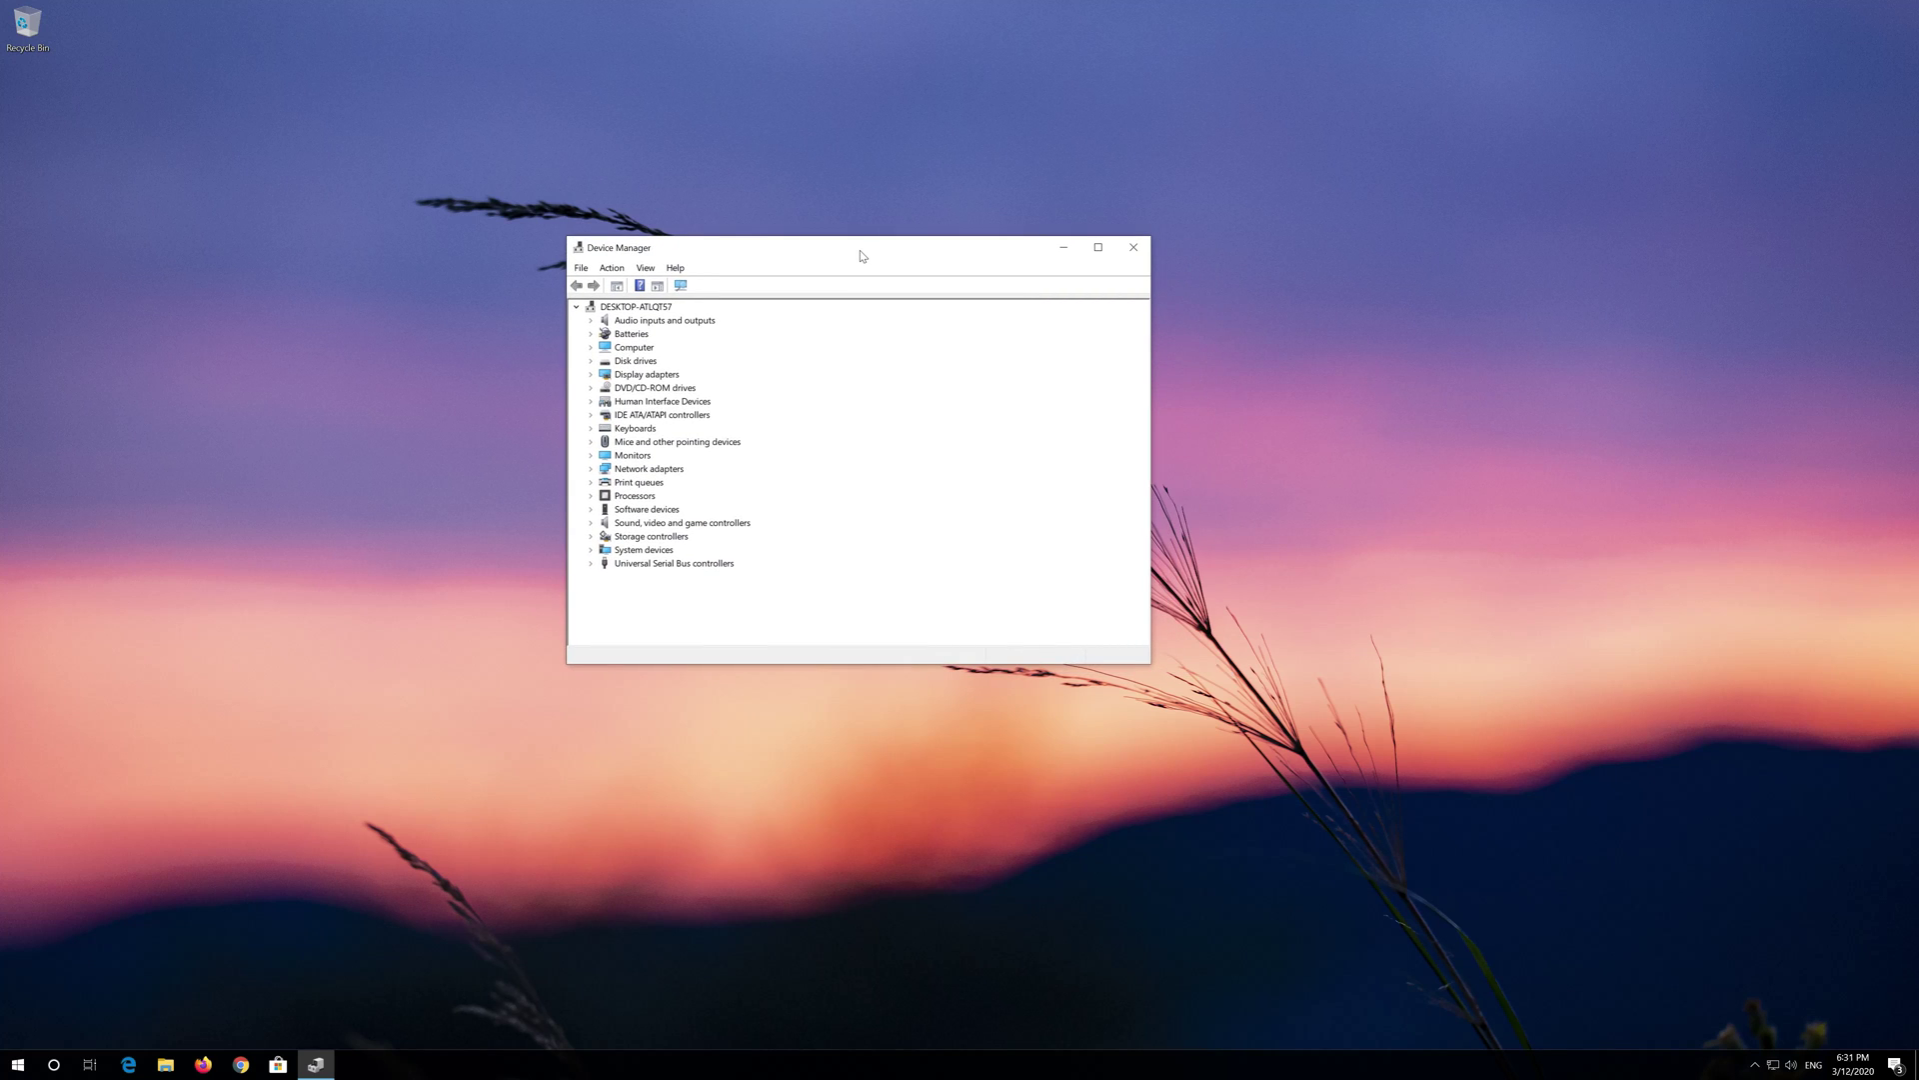
{"action": "left_click", "coordinate": [591, 469]}
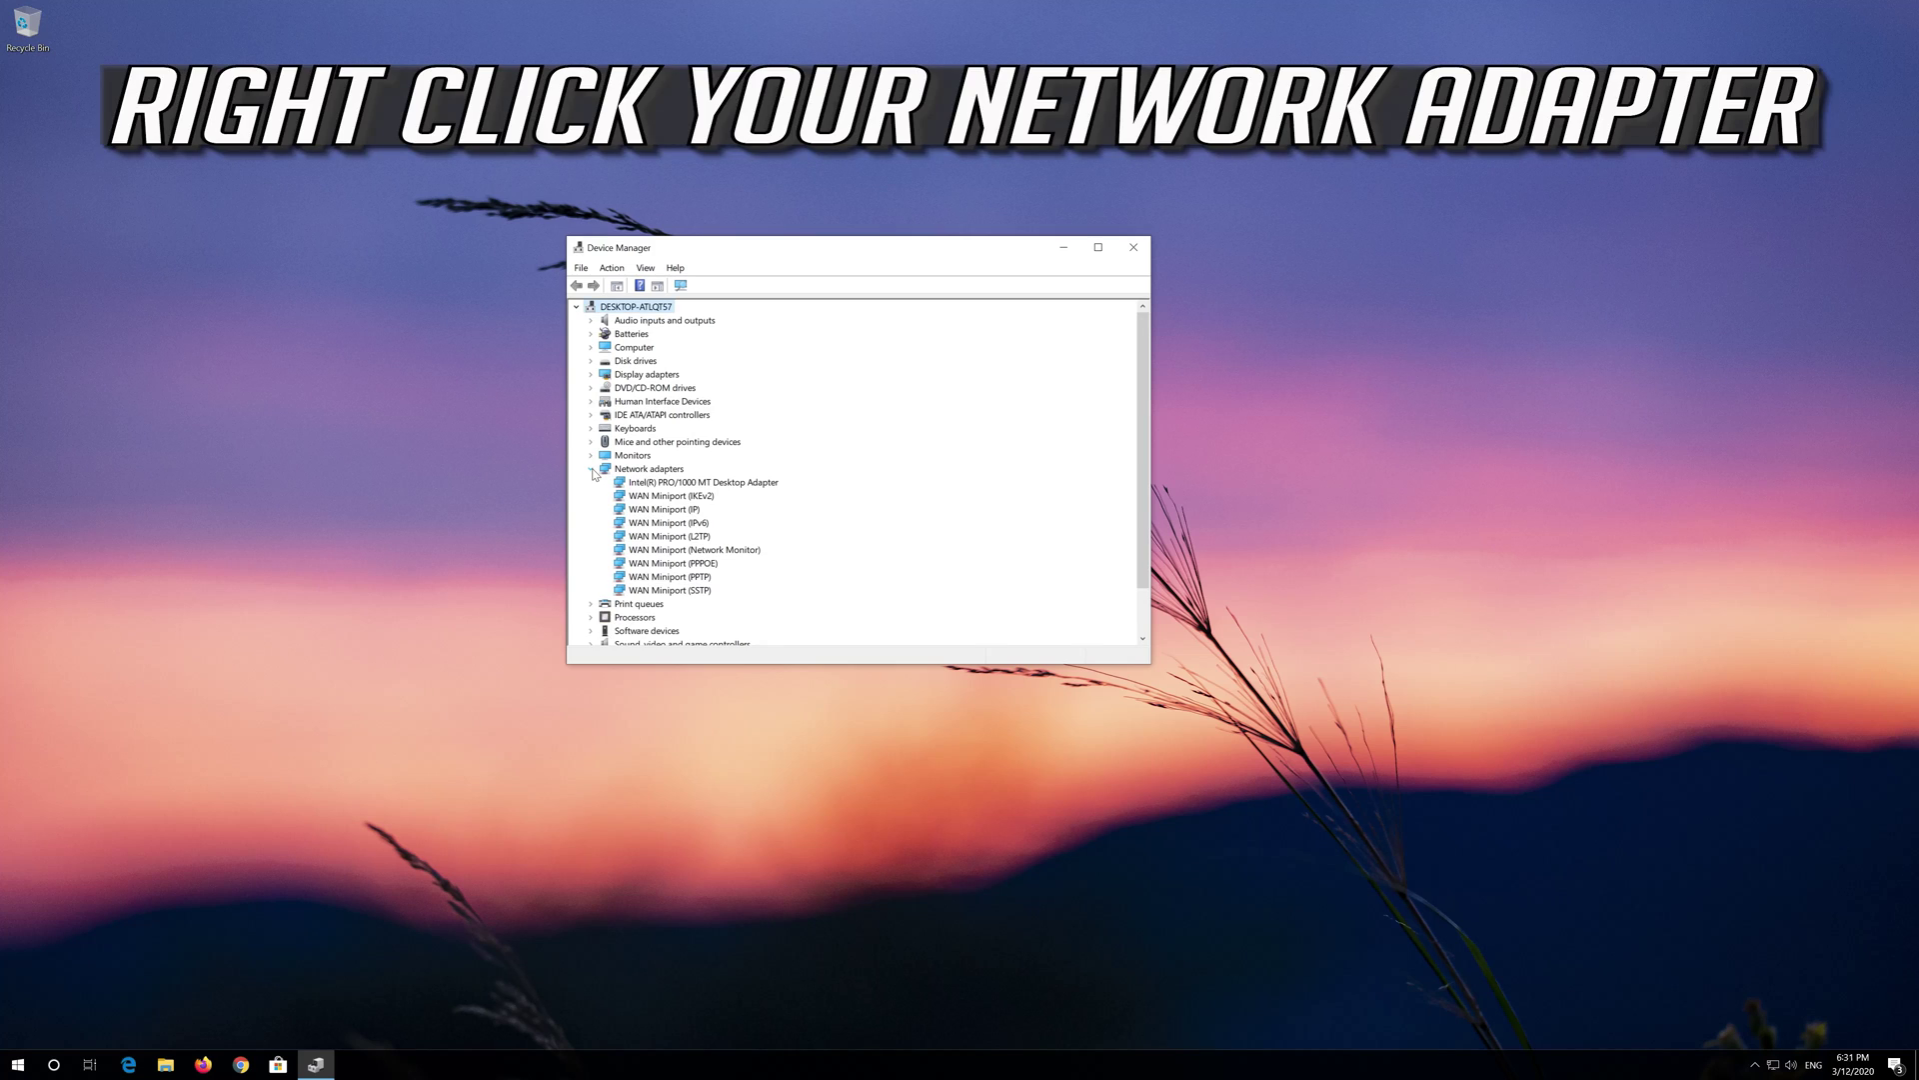
Step: Uninstall the Intel(R) PRO/1000 MT Desktop Adapter device and close Device Manager
{"action": "left_click", "coordinate": [699, 483]}
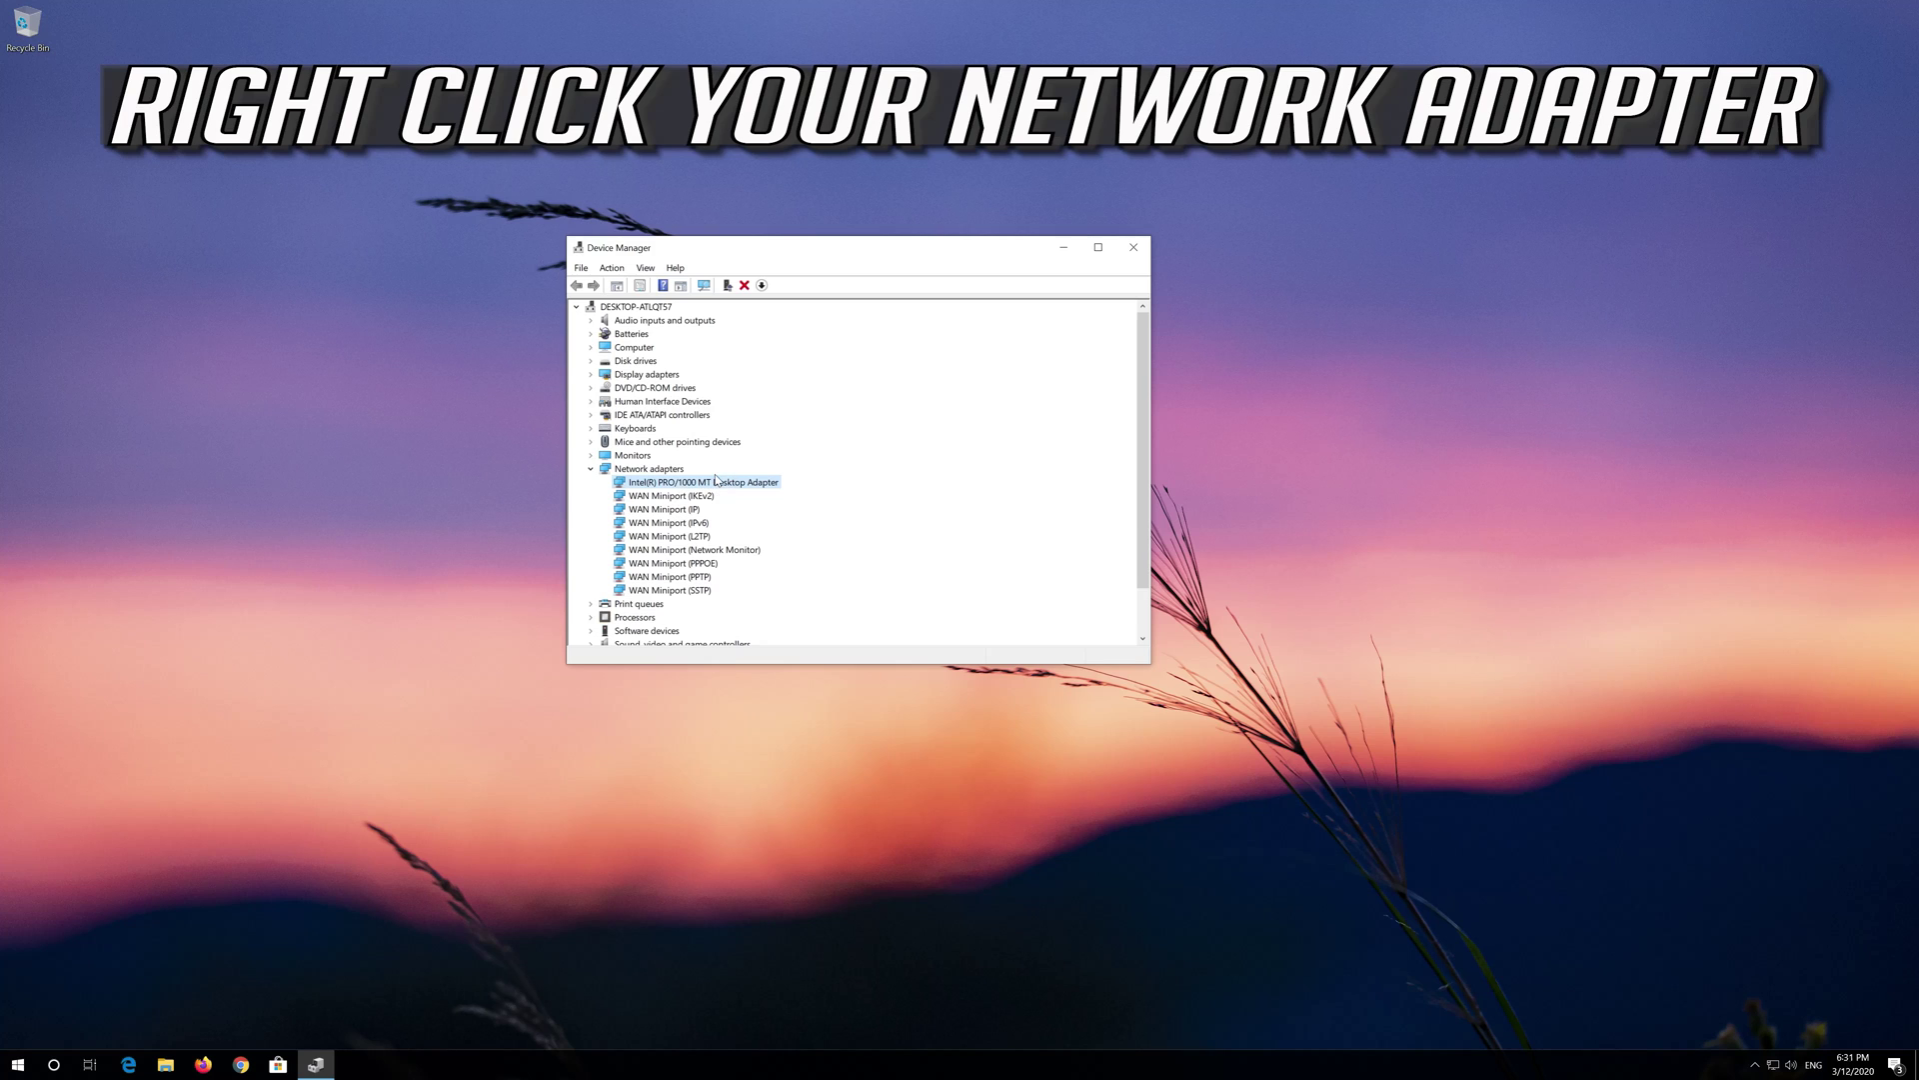
{"action": "right_click", "coordinate": [713, 484]}
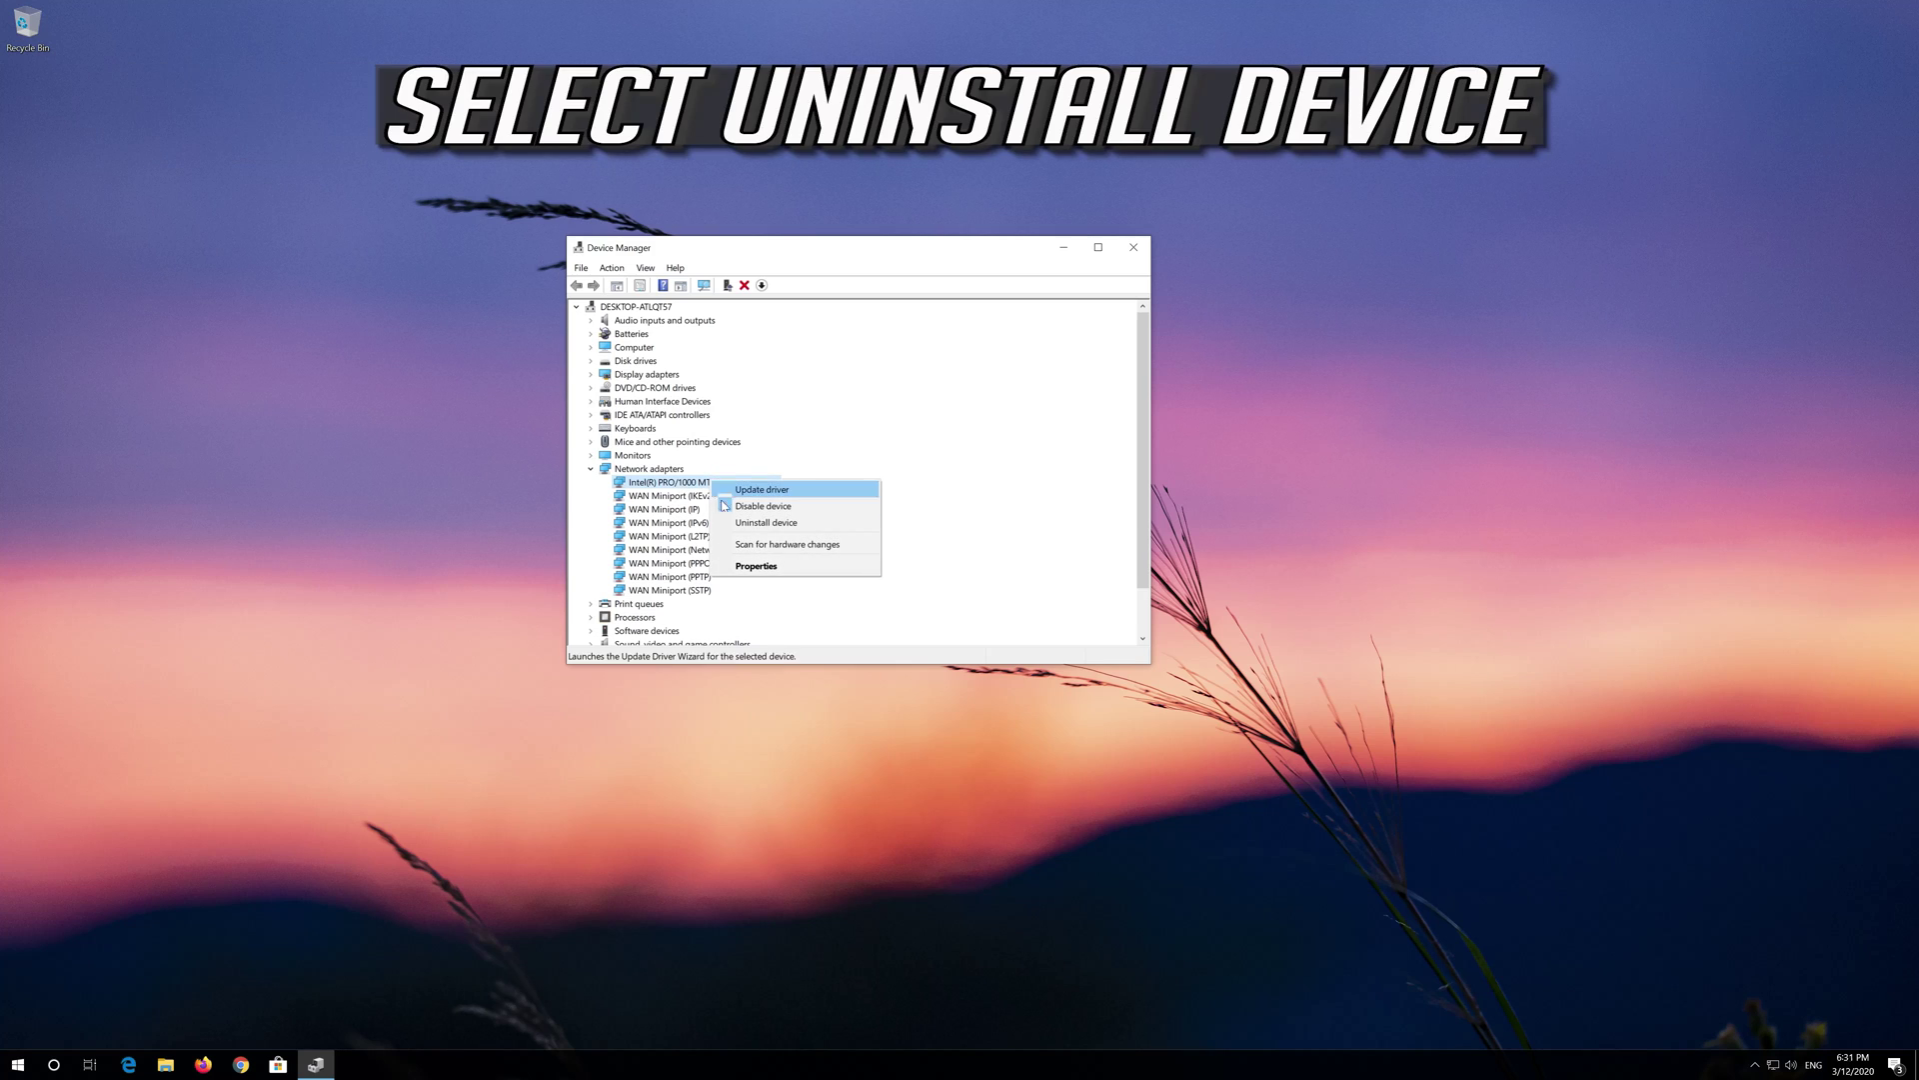
{"action": "left_click", "coordinate": [801, 523]}
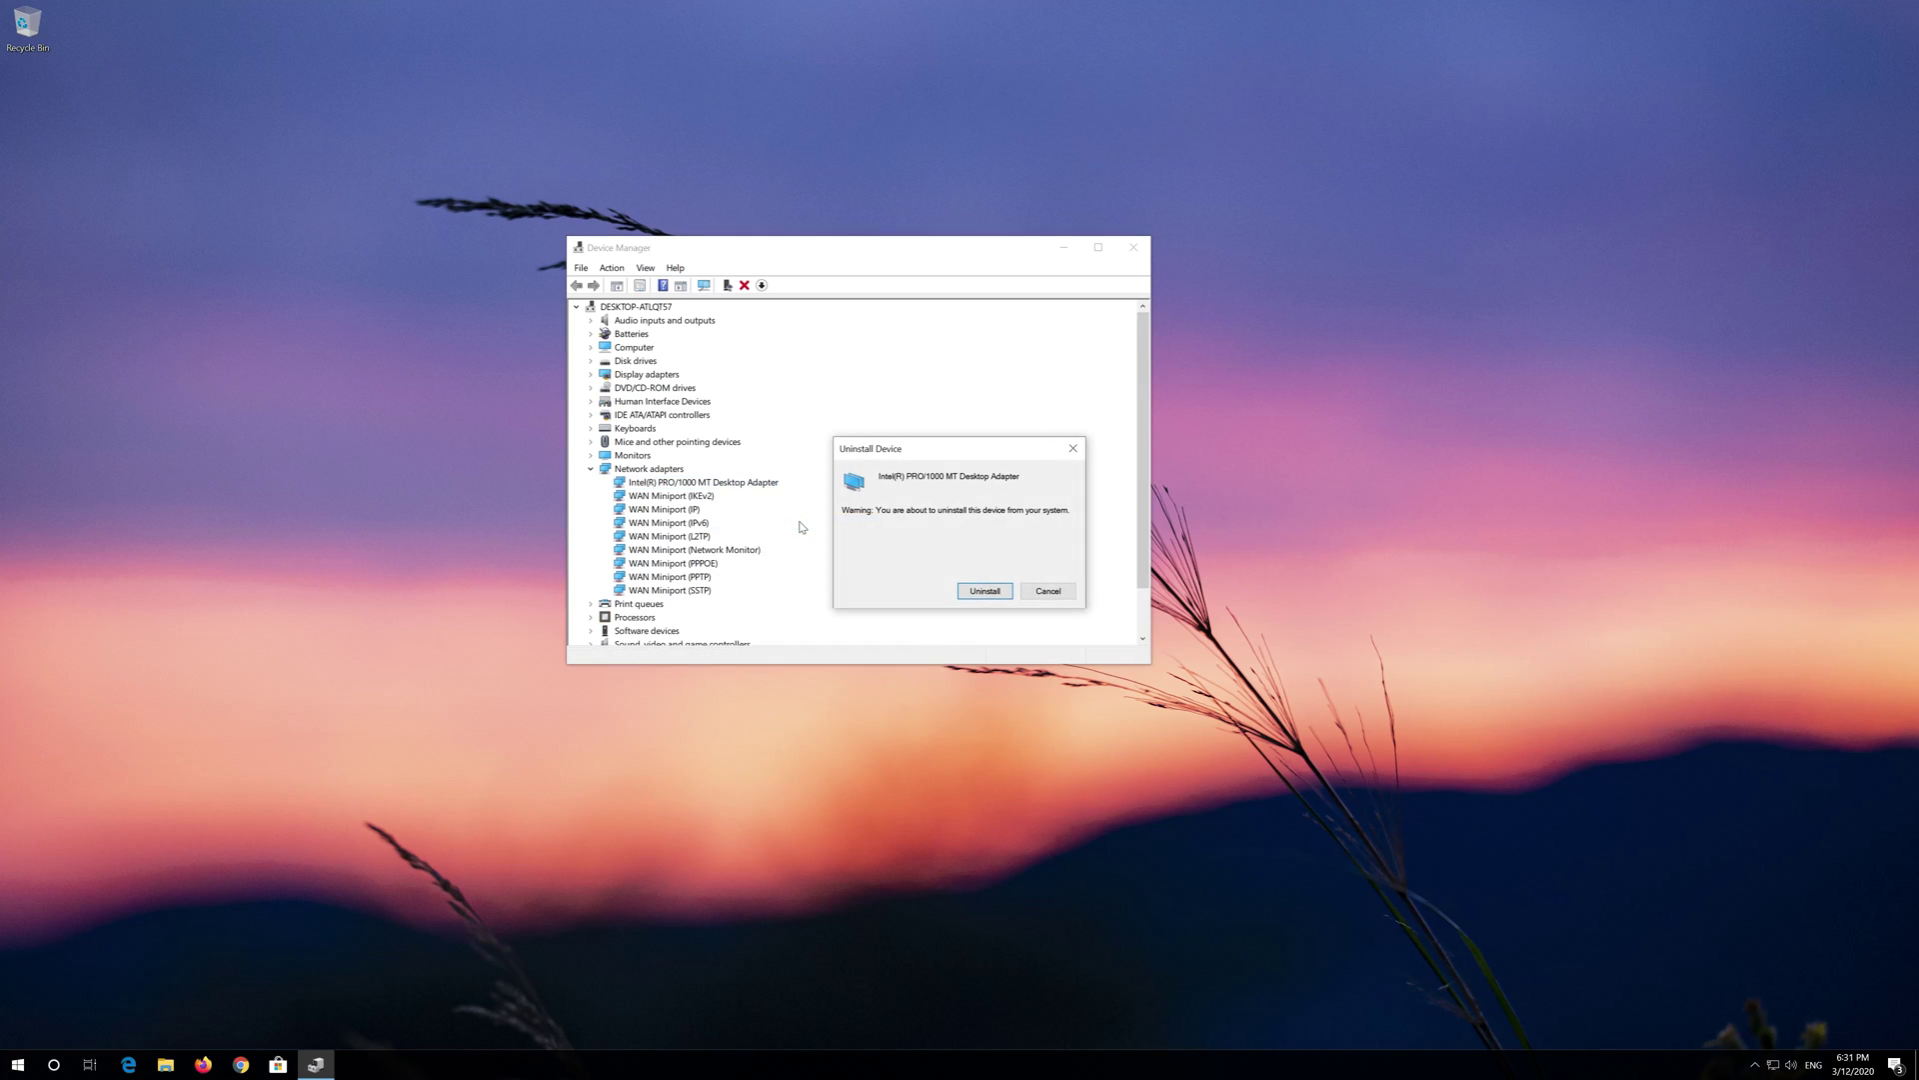
{"action": "left_click", "coordinate": [985, 591]}
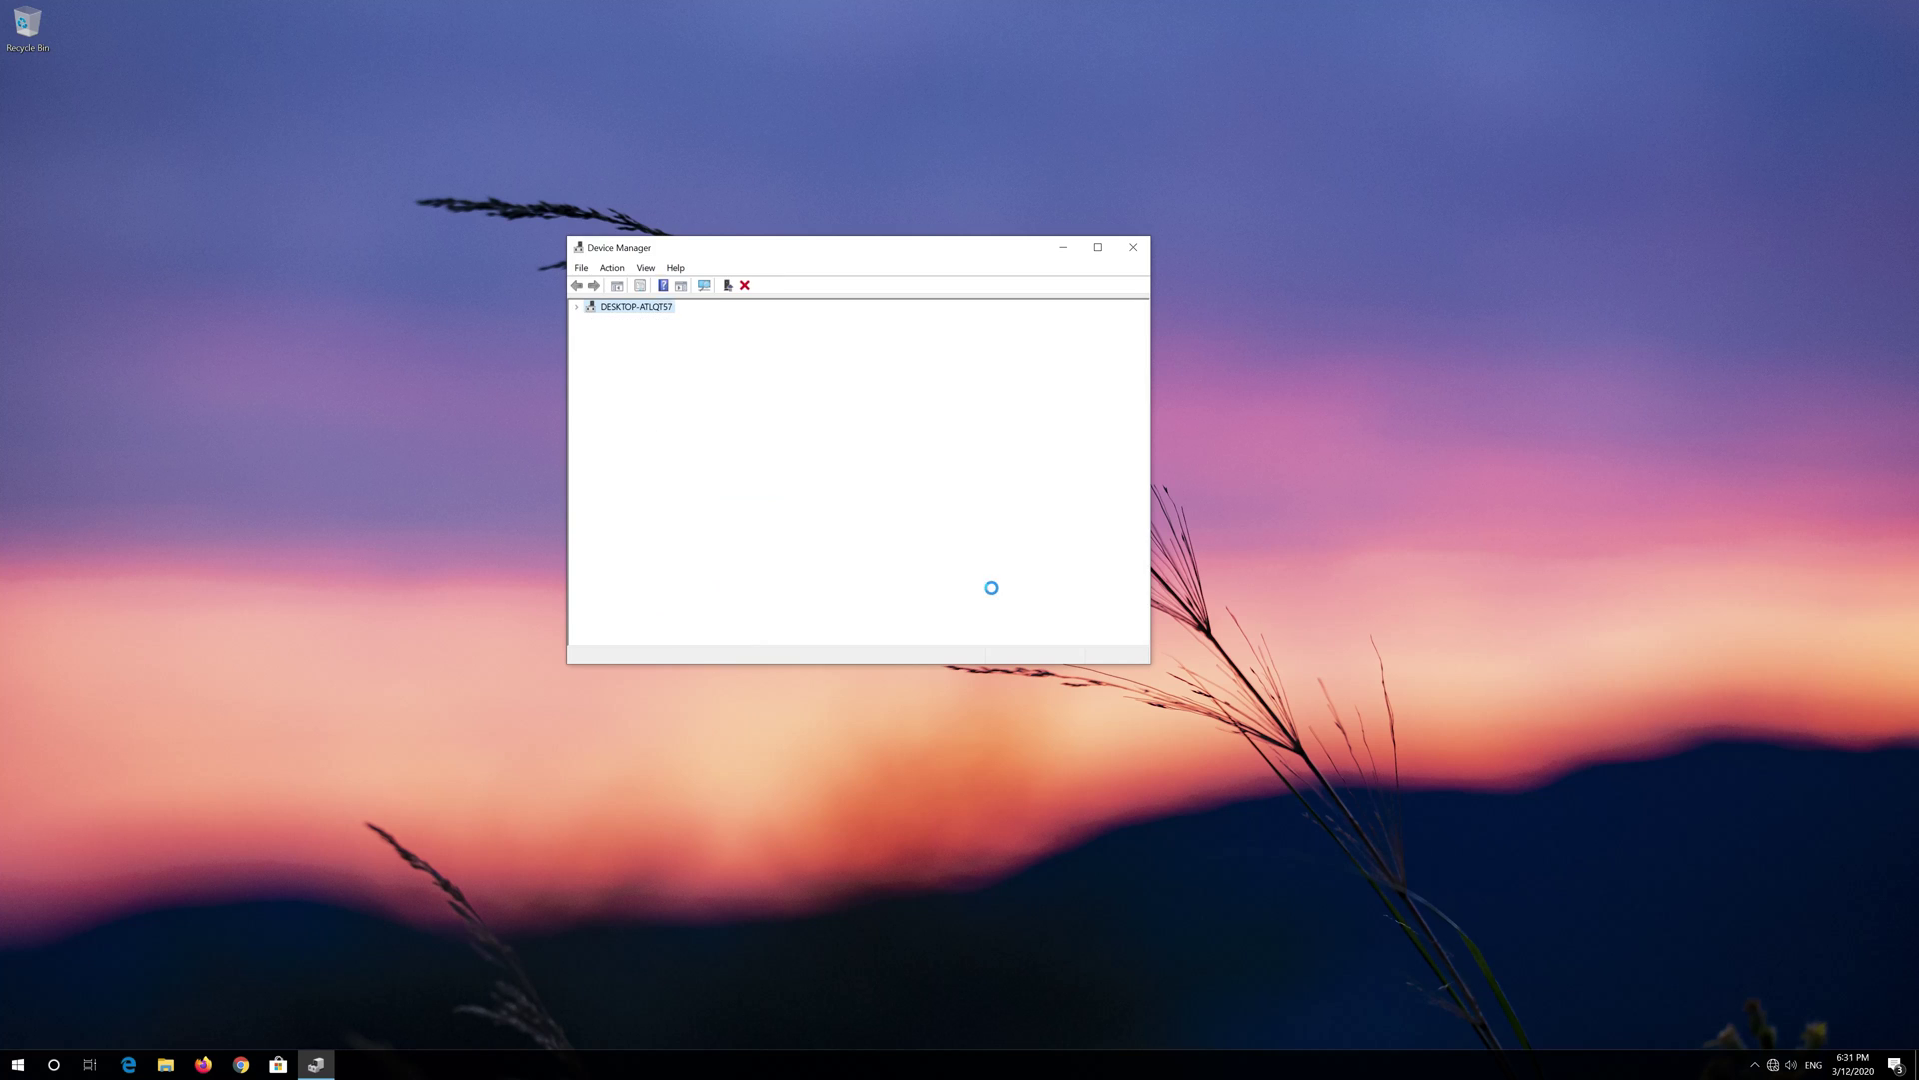
{"action": "left_click", "coordinate": [1145, 253]}
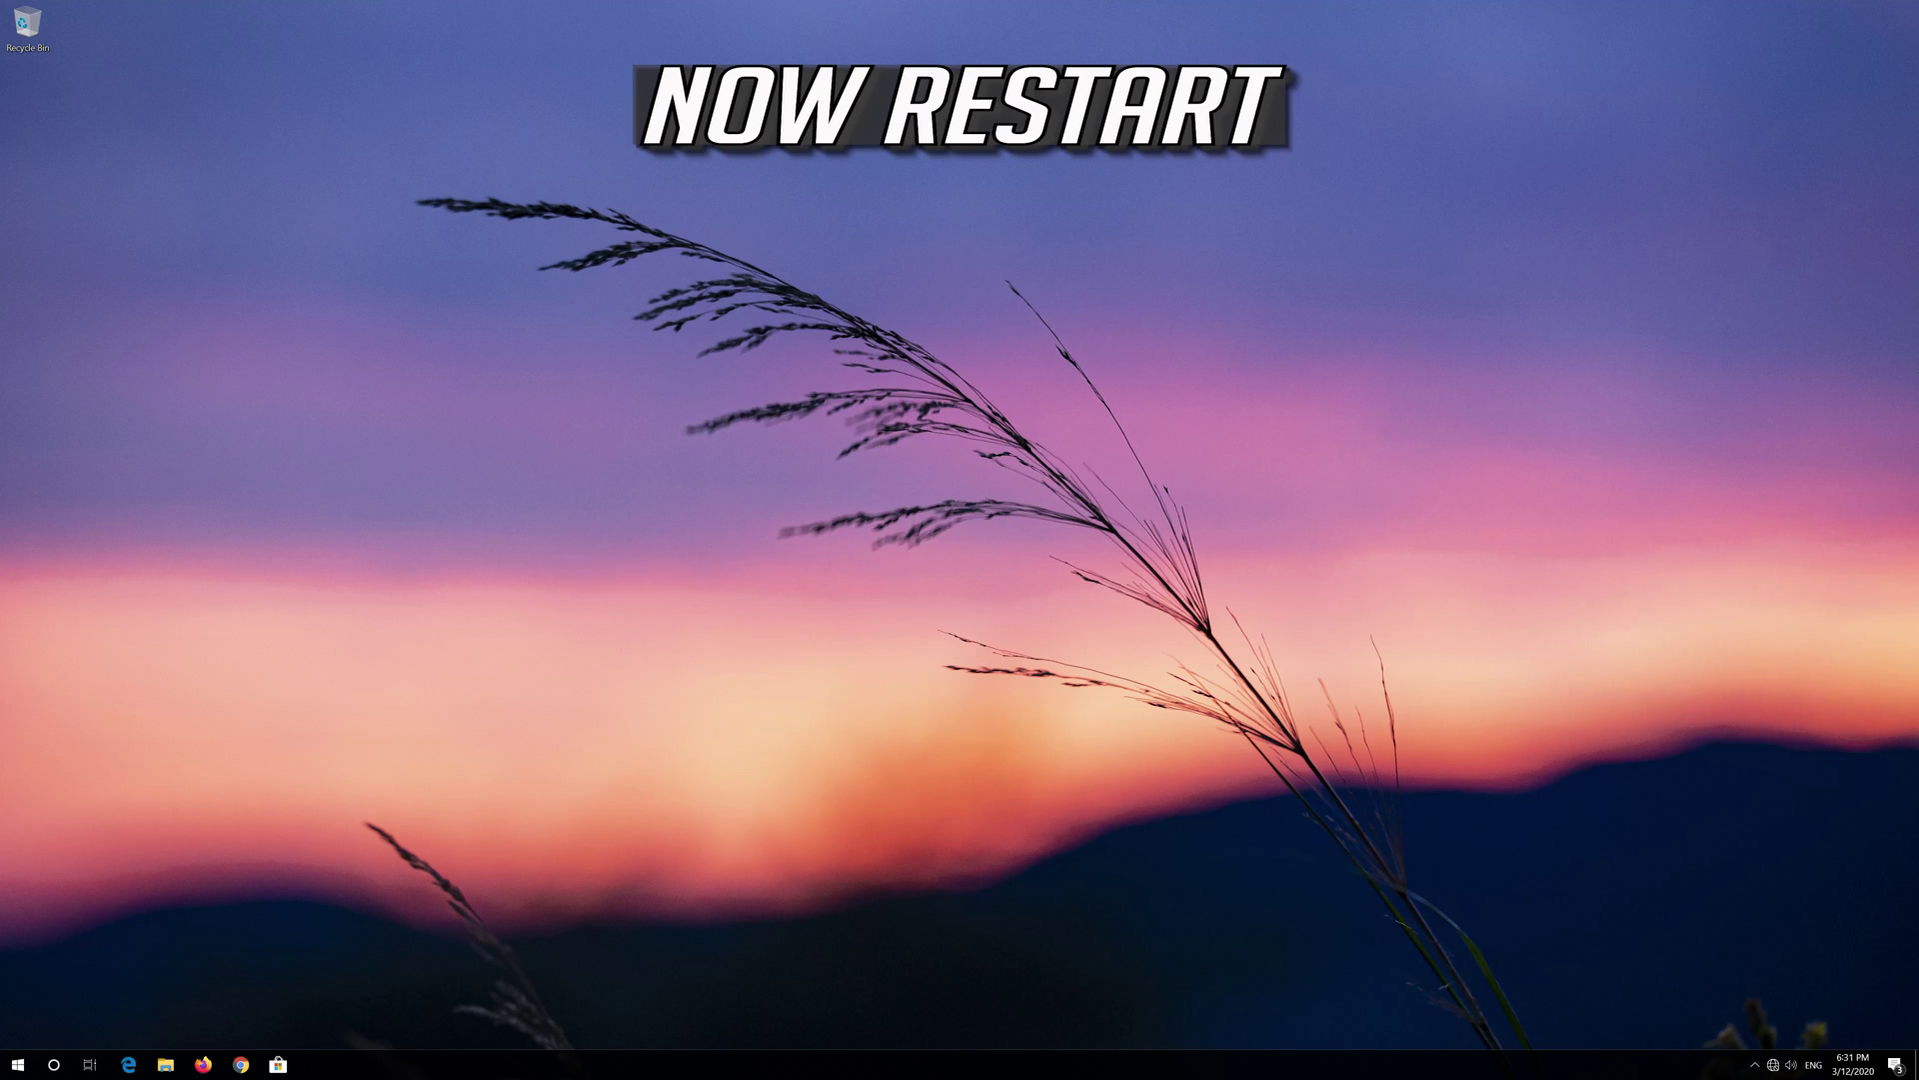
Step: Restart the PC and open Firefox to check the internet connection
{"action": "left_click", "coordinate": [18, 1064]}
{"action": "mouse_move", "coordinate": [5, 1037]}
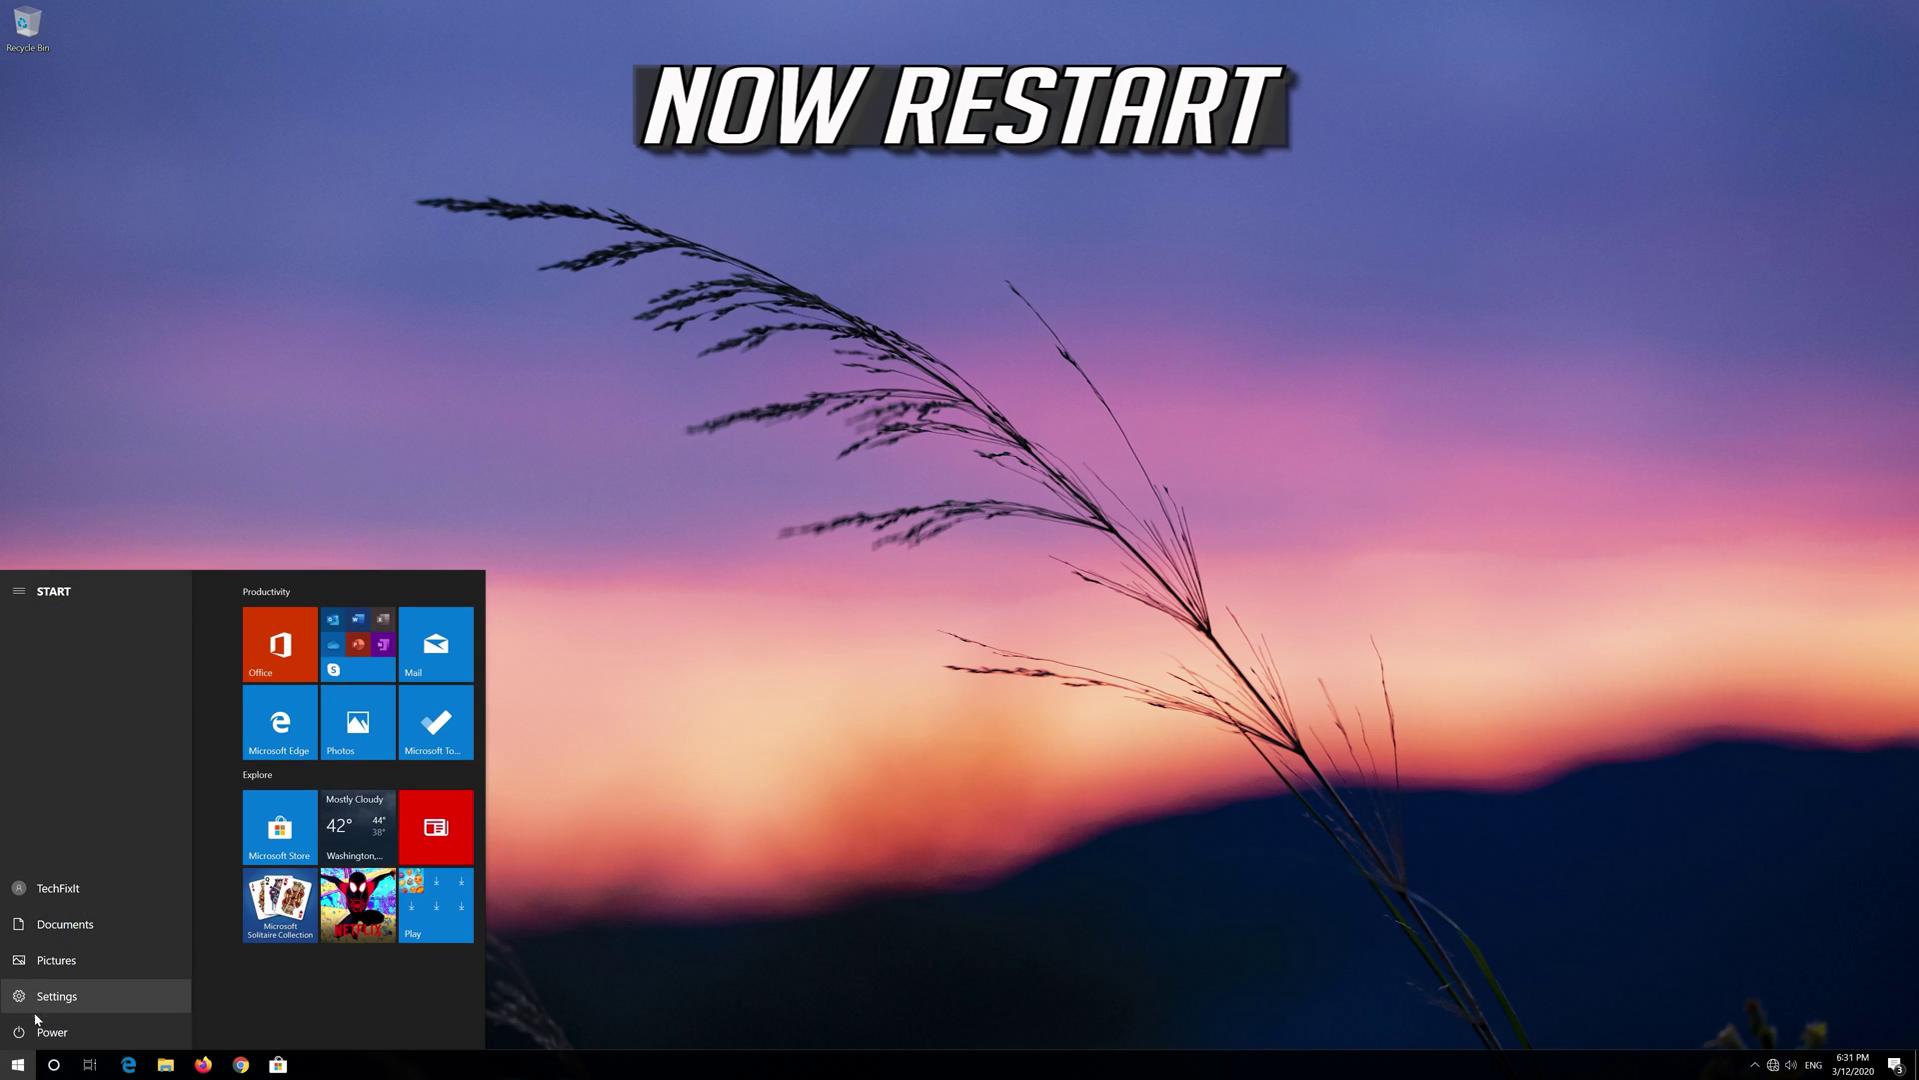
{"action": "left_click", "coordinate": [38, 1028]}
{"action": "left_click", "coordinate": [41, 999]}
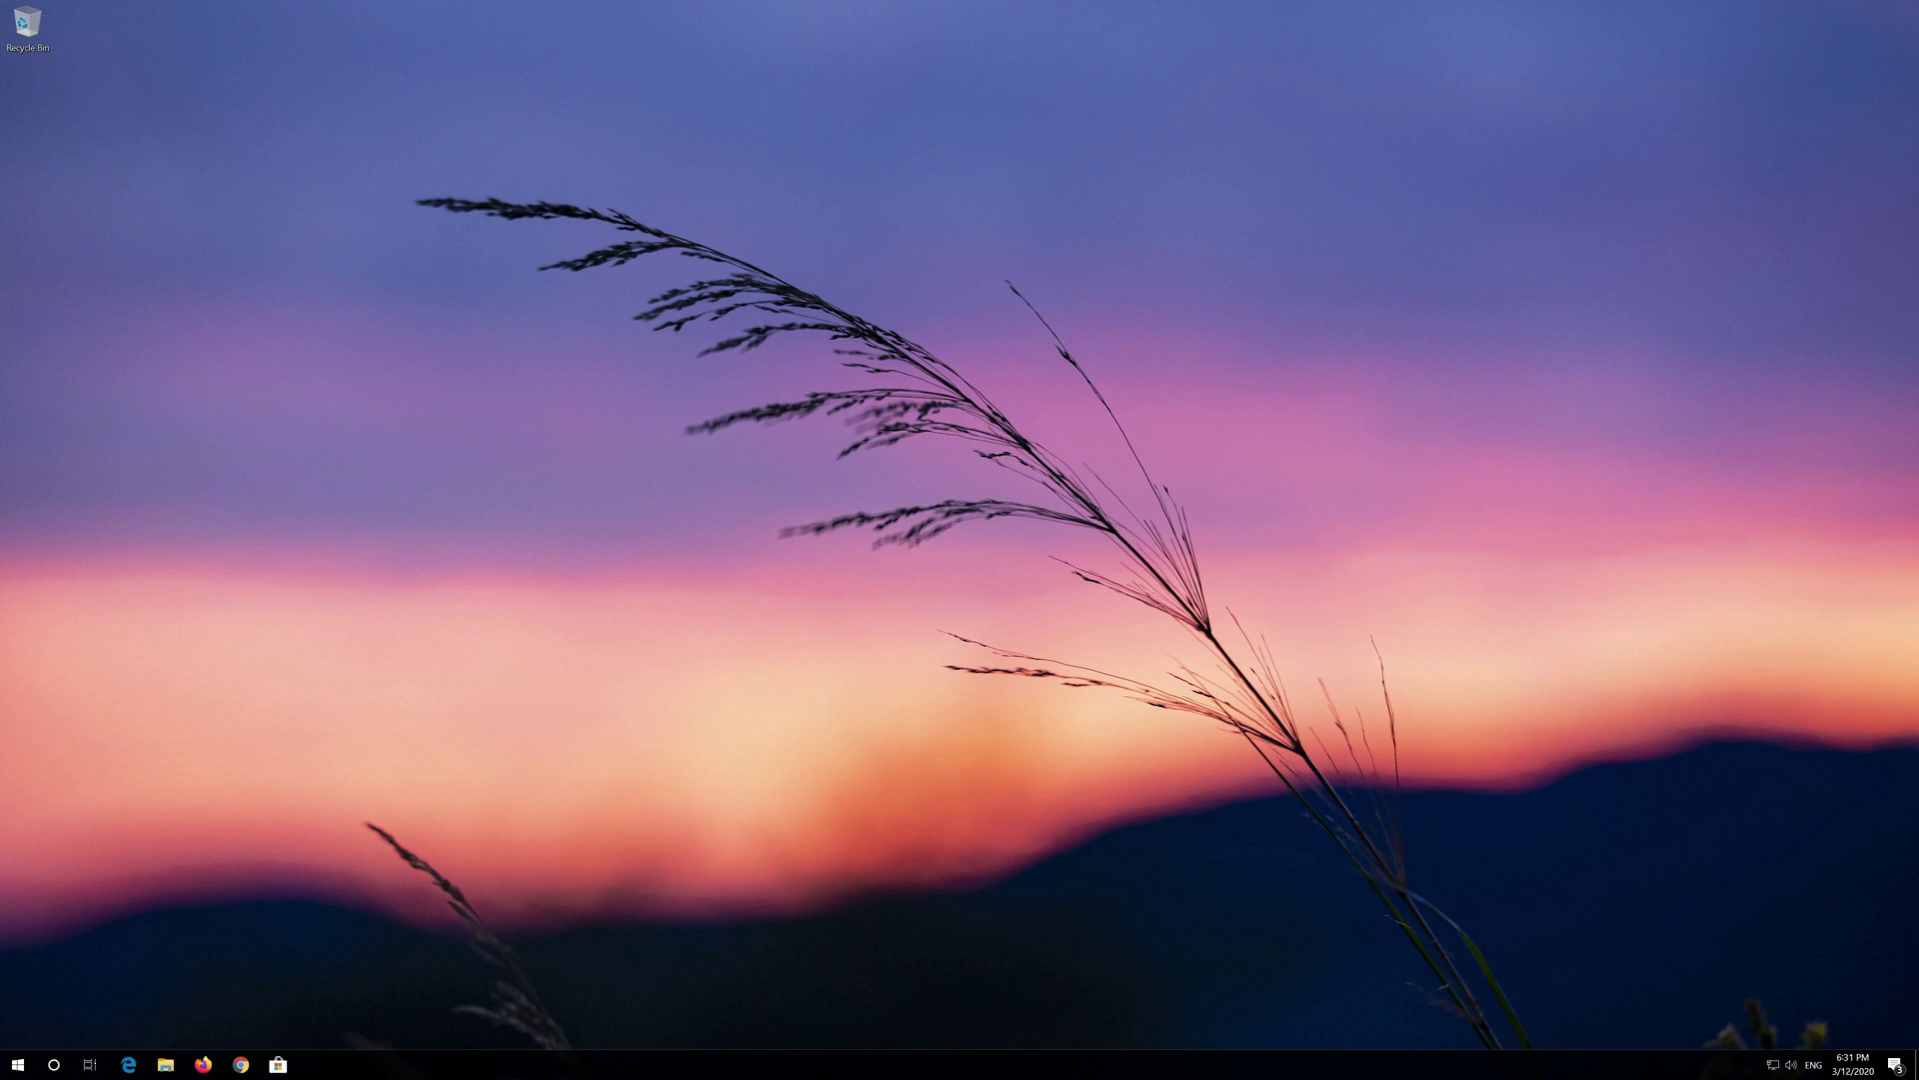
{"action": "left_click", "coordinate": [197, 1067]}
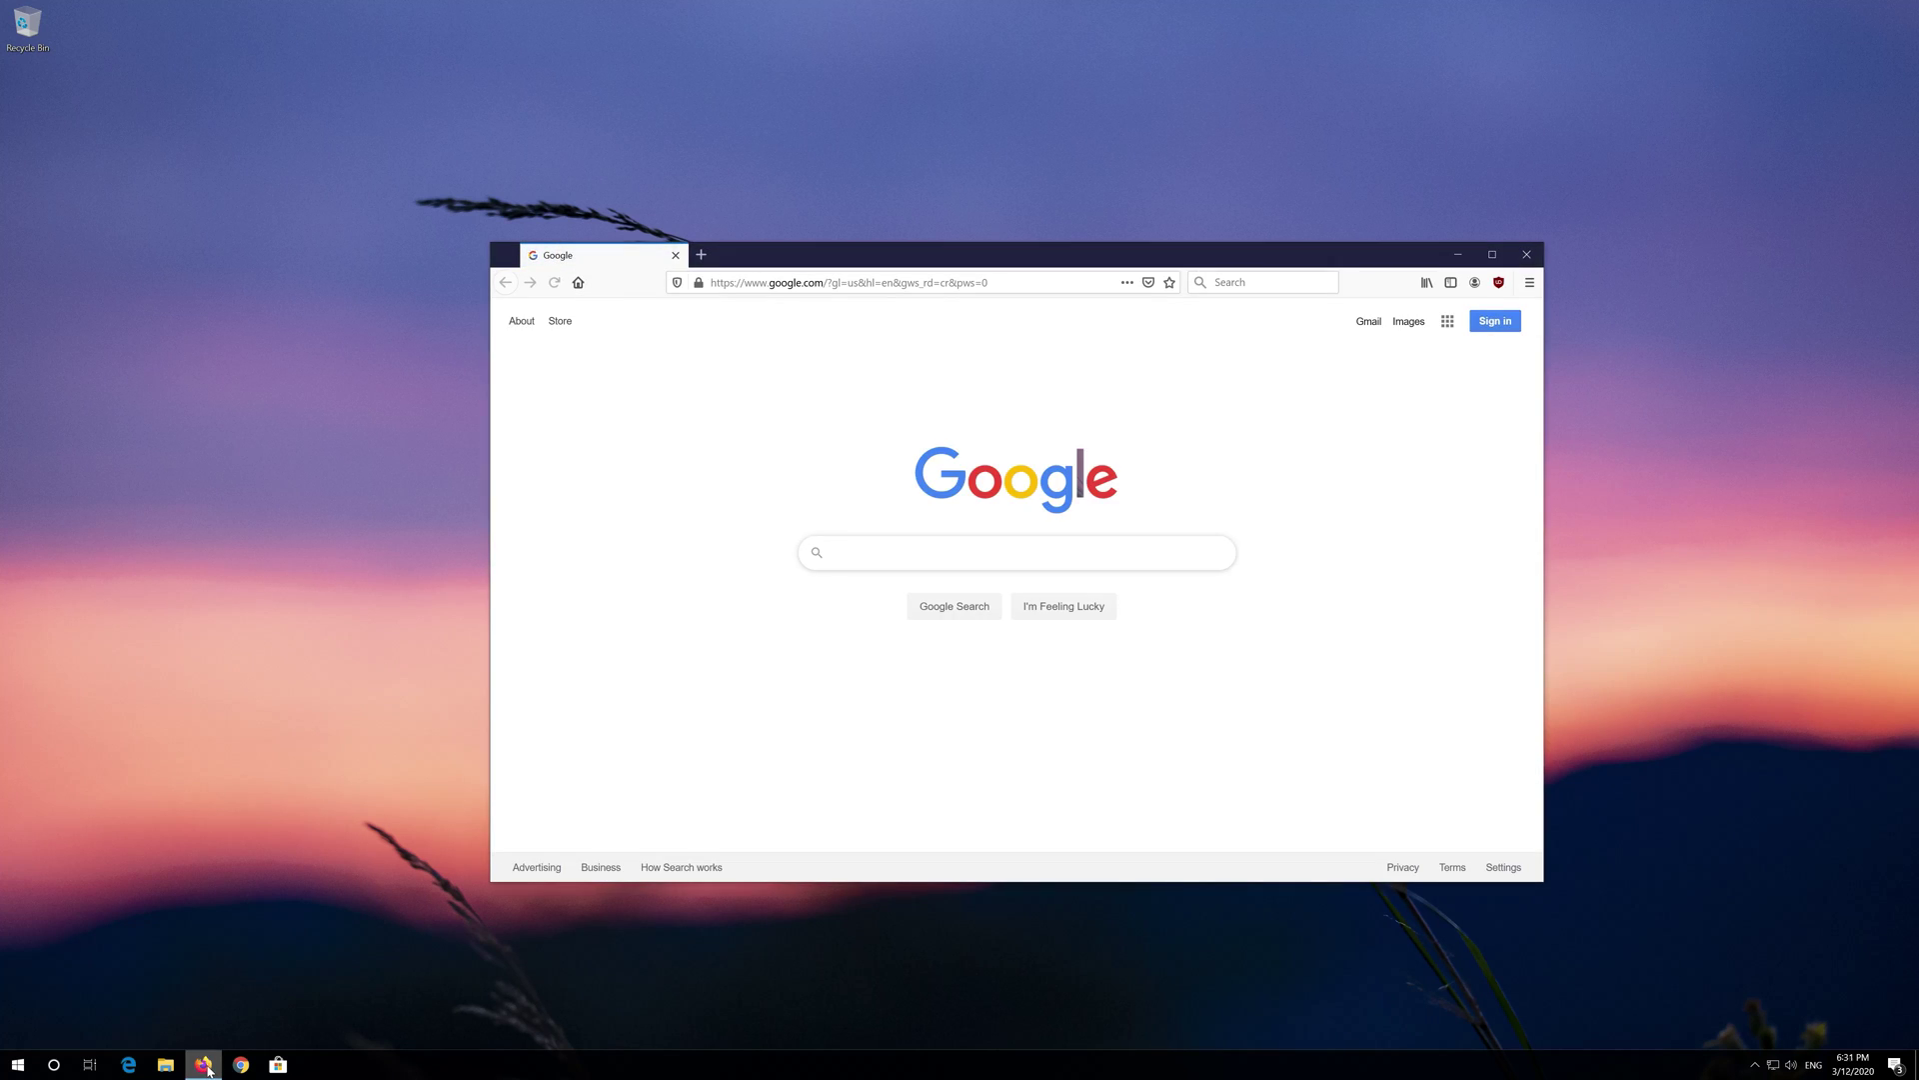